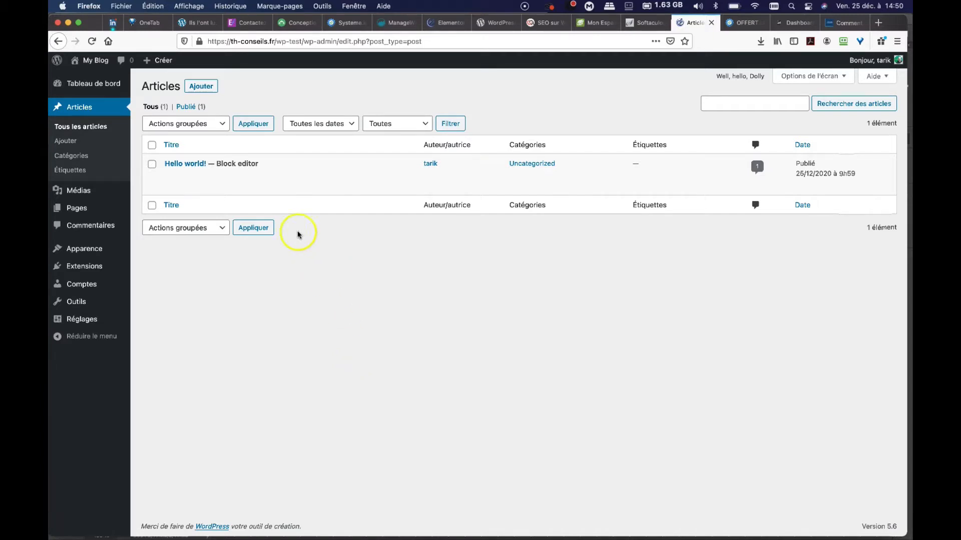
Open the "Hello world!" post in the block editor
mouse_move(250, 172)
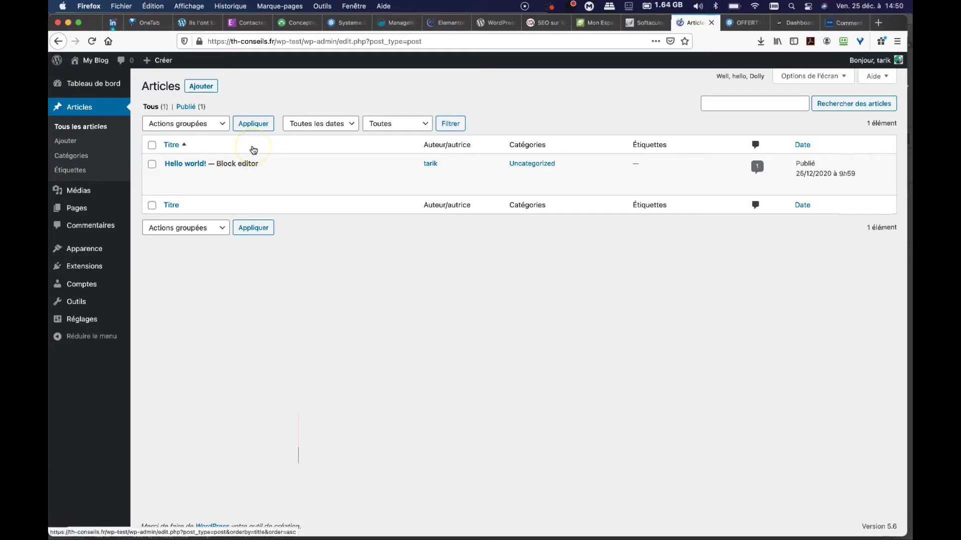
mouse_move(219, 161)
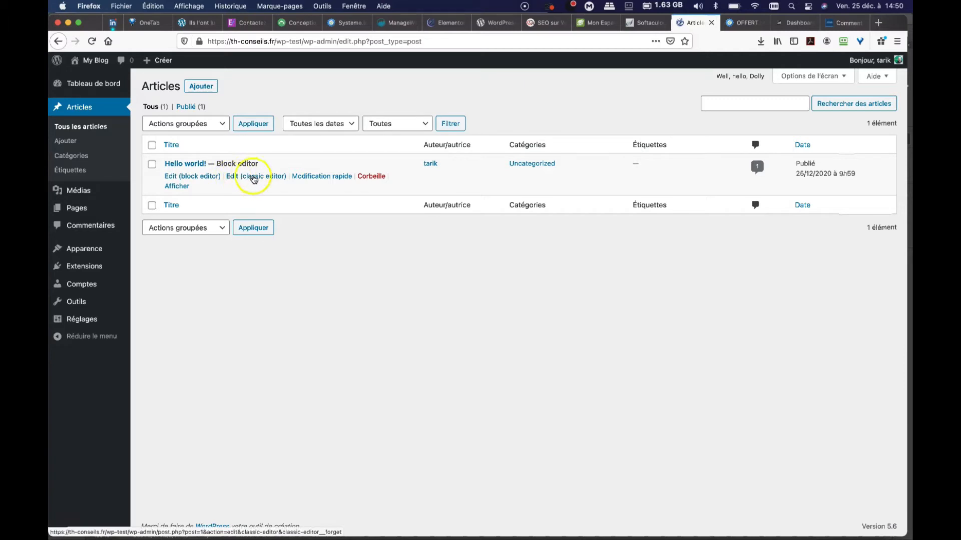
left_click(195, 178)
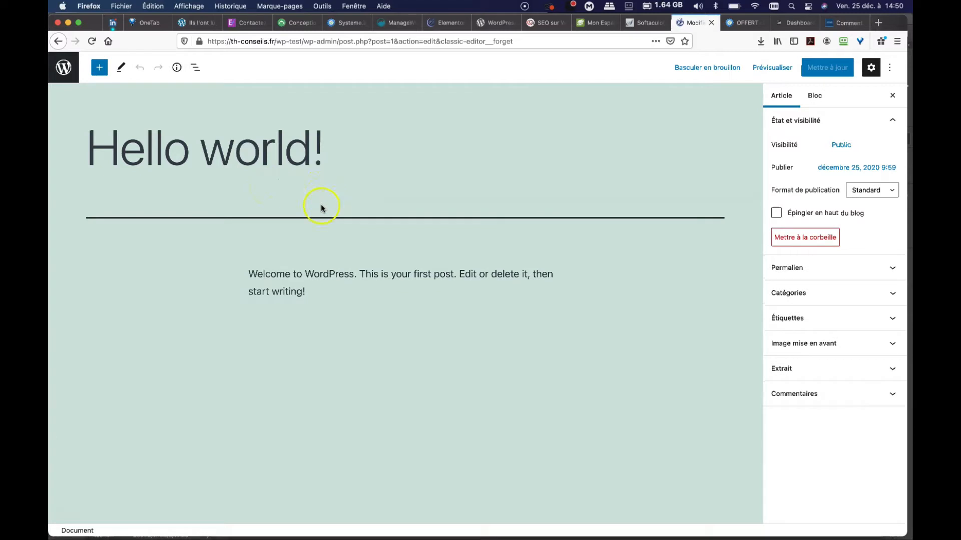
Examine the post title, the welcome paragraph block and that block's additional options
left_click(293, 152)
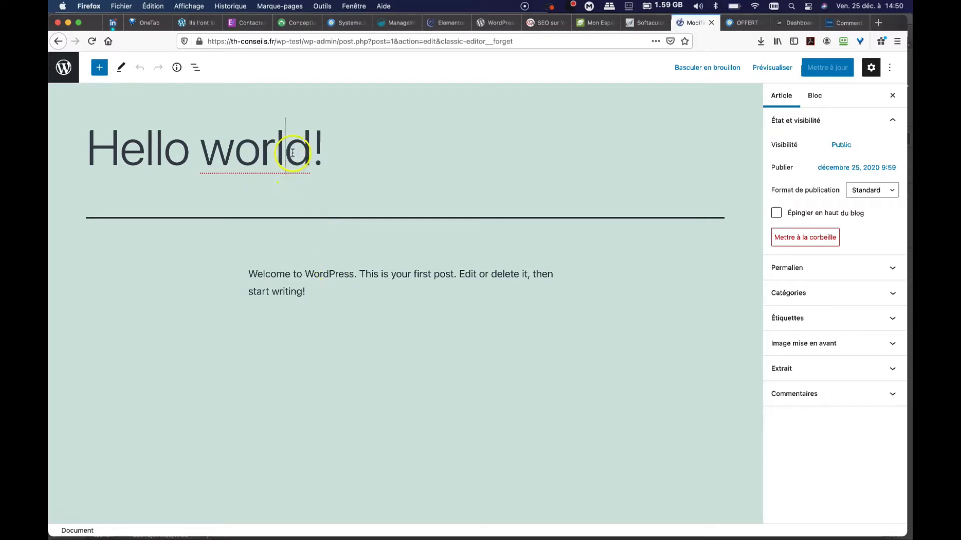
left_click(328, 275)
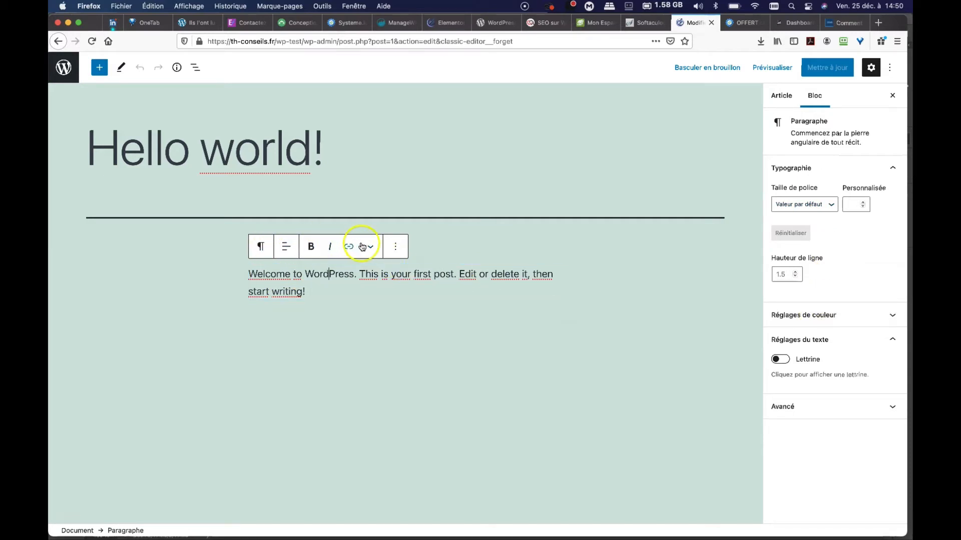
left_click(395, 246)
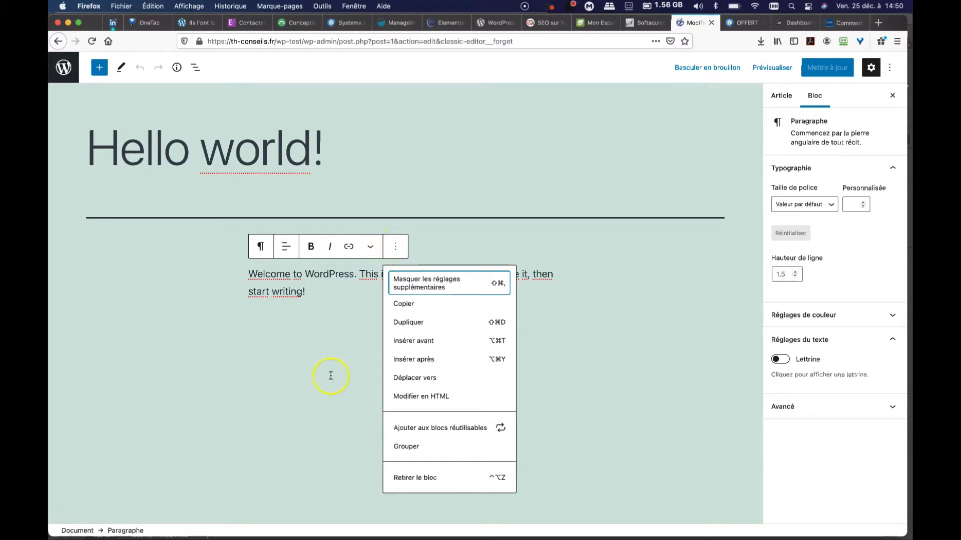
left_click(342, 322)
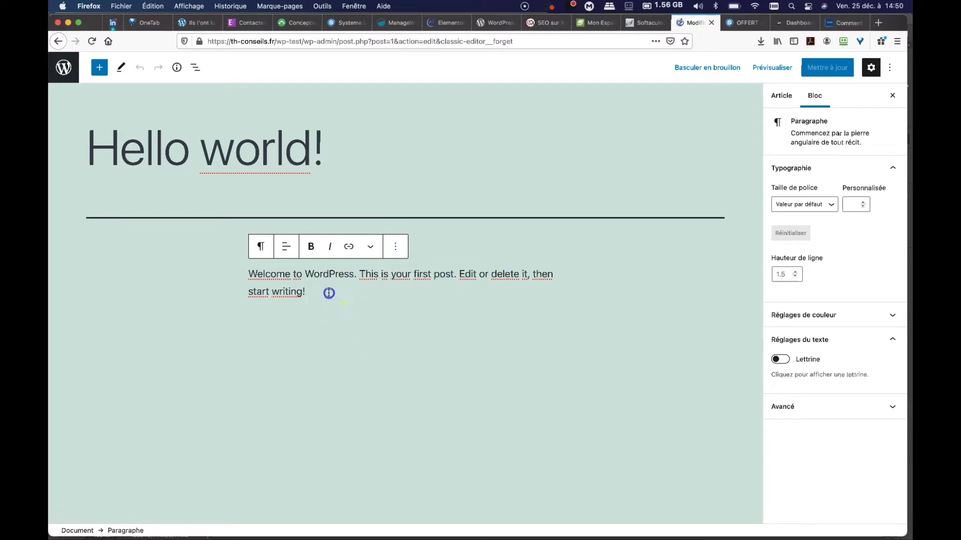
left_click(212, 257)
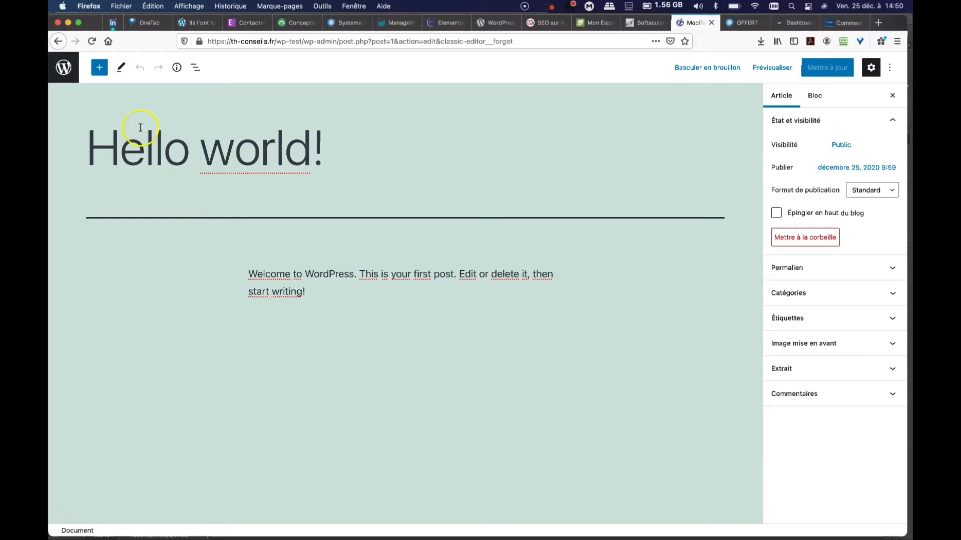
Insert a Couplet block below the welcome paragraph with the lines "kjh kjh kjh kjh k." and "kjhgkjhg kjhg kjhg kjhg"
left_click(99, 69)
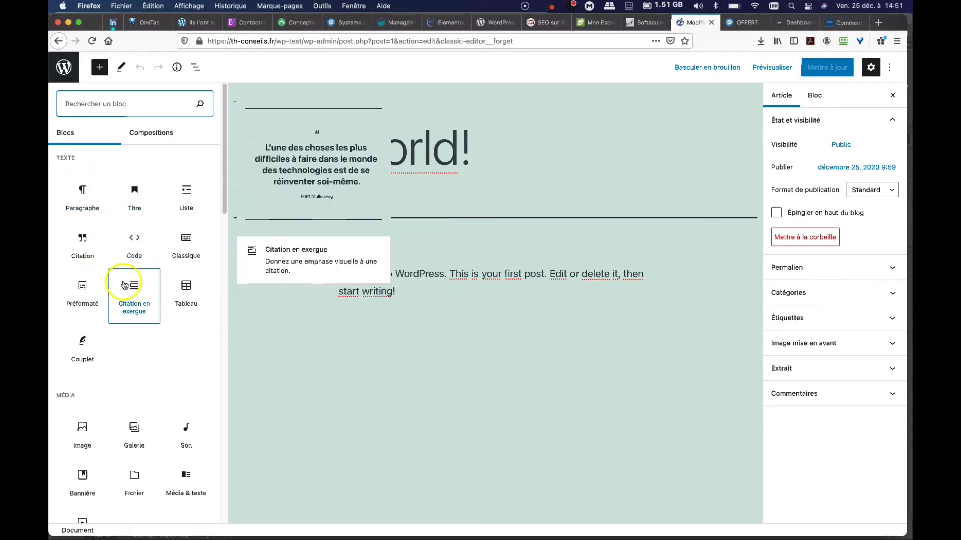
left_click(83, 348)
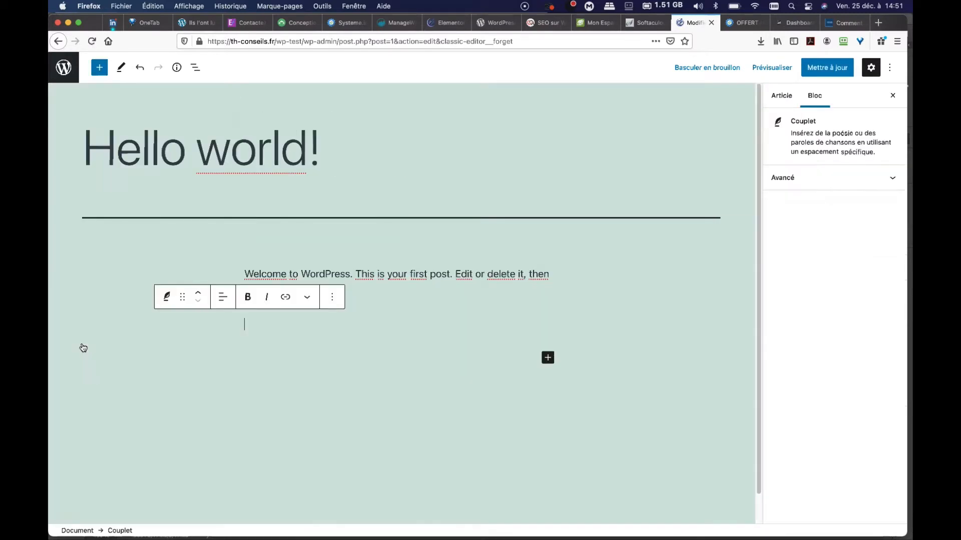
type("kjh kjh kjh kjh k")
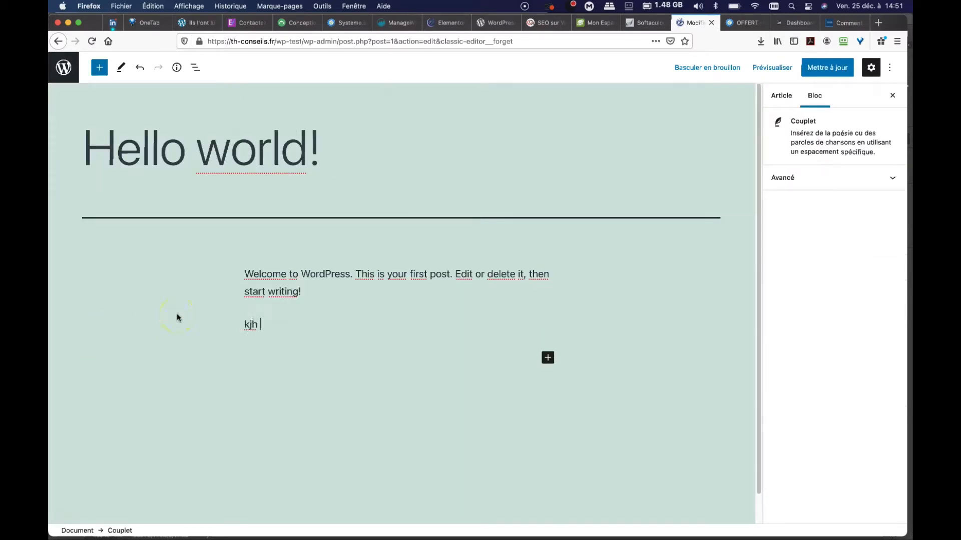
left_click(271, 275)
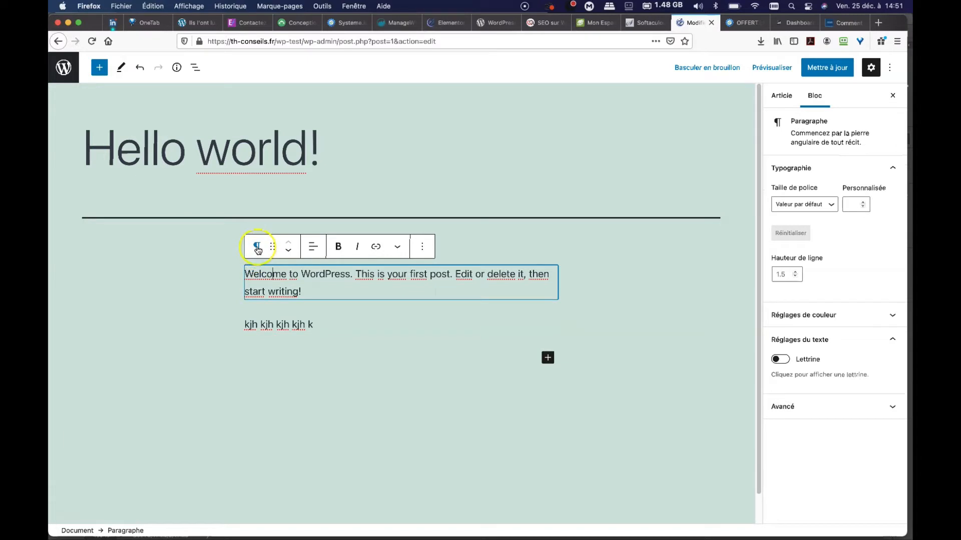
left_click(268, 326)
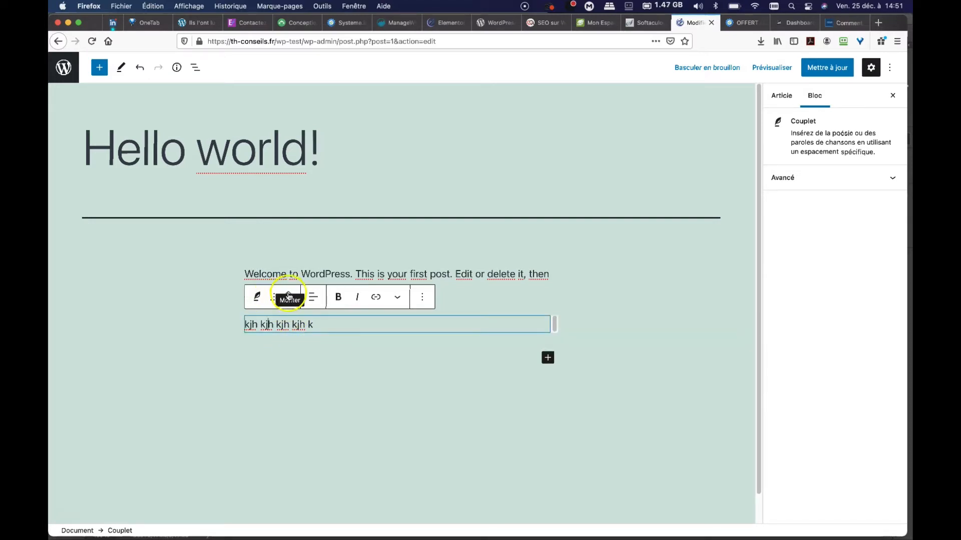
left_click(314, 324)
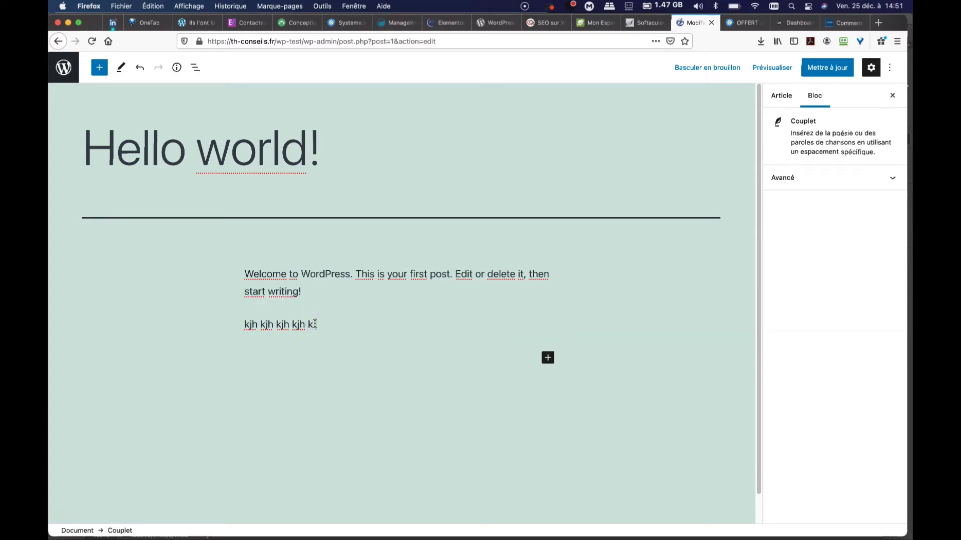
key("Return")
Move the Couplet block above the welcome paragraph and back below it
left_click(312, 322)
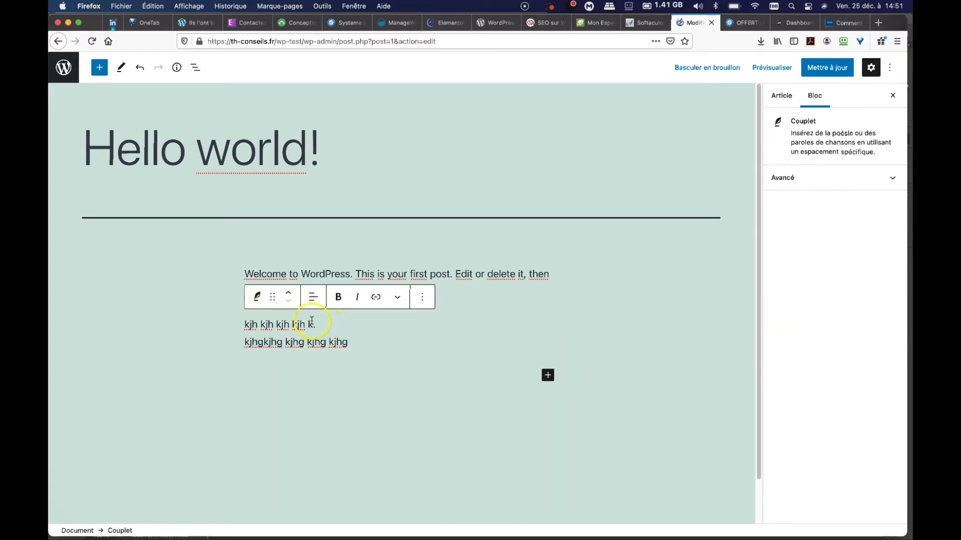
left_click(289, 295)
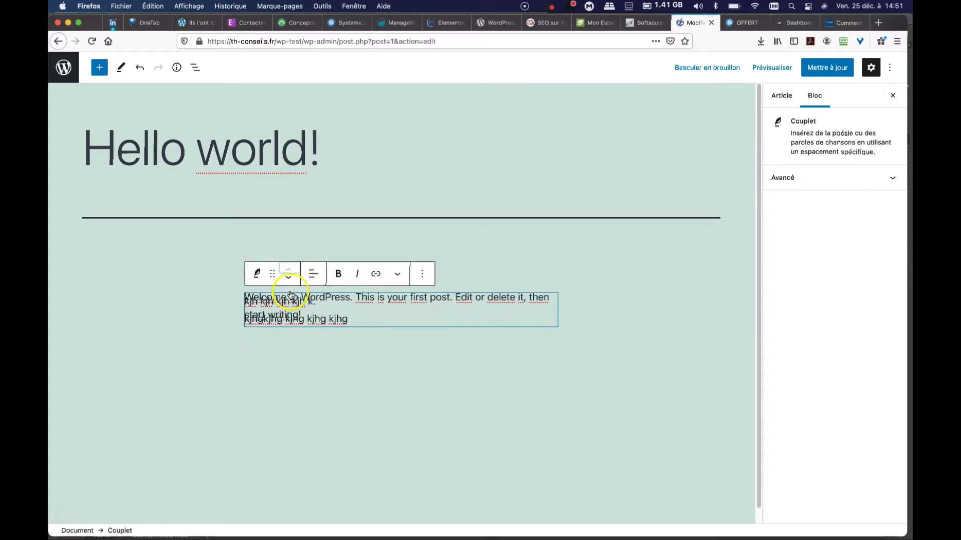
left_click(287, 252)
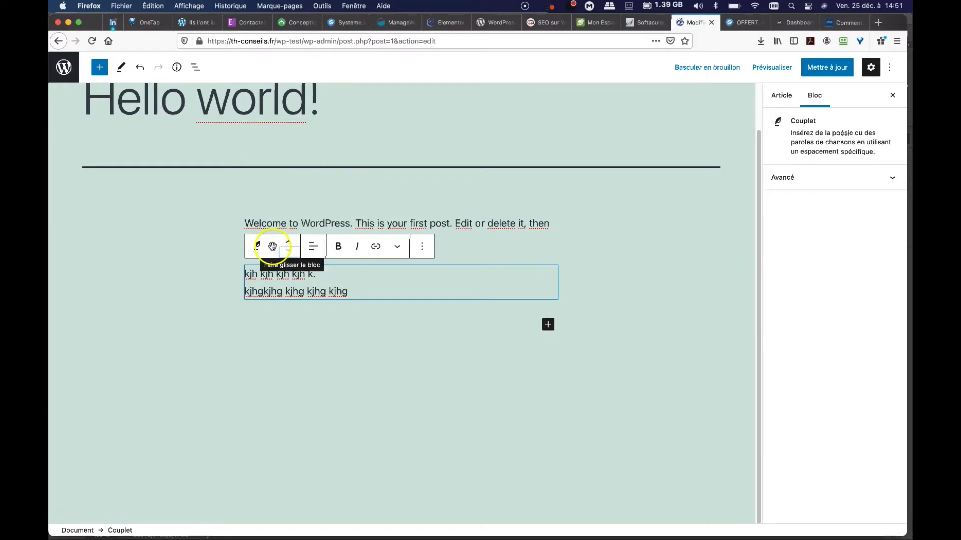
left_click_drag(273, 246, 273, 282)
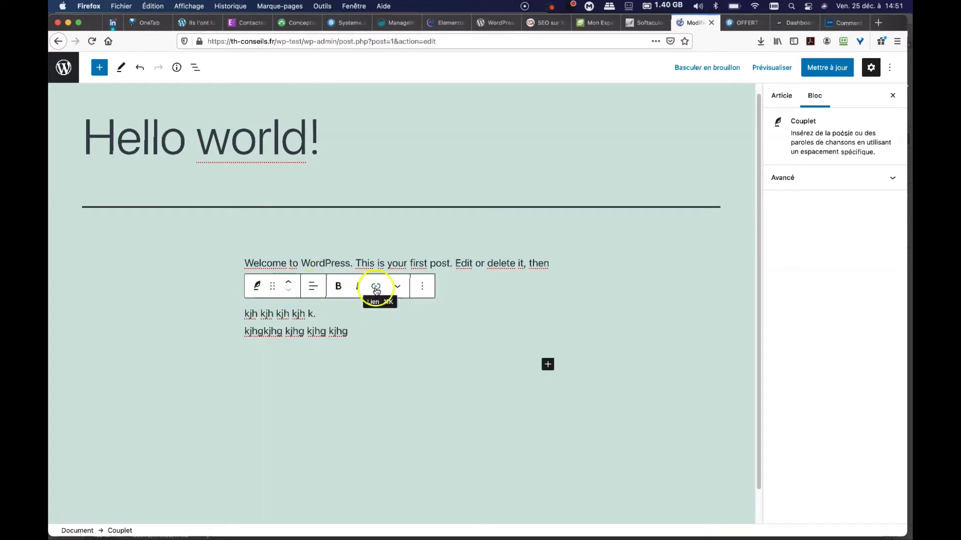
Examine the Couplet block's extra text formatting choices, block options and advanced settings
left_click(397, 289)
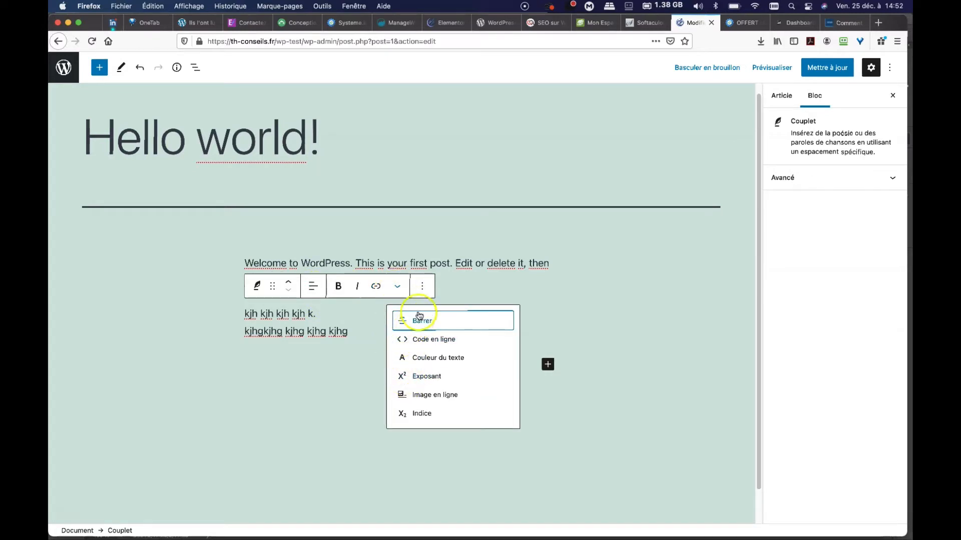
left_click(424, 287)
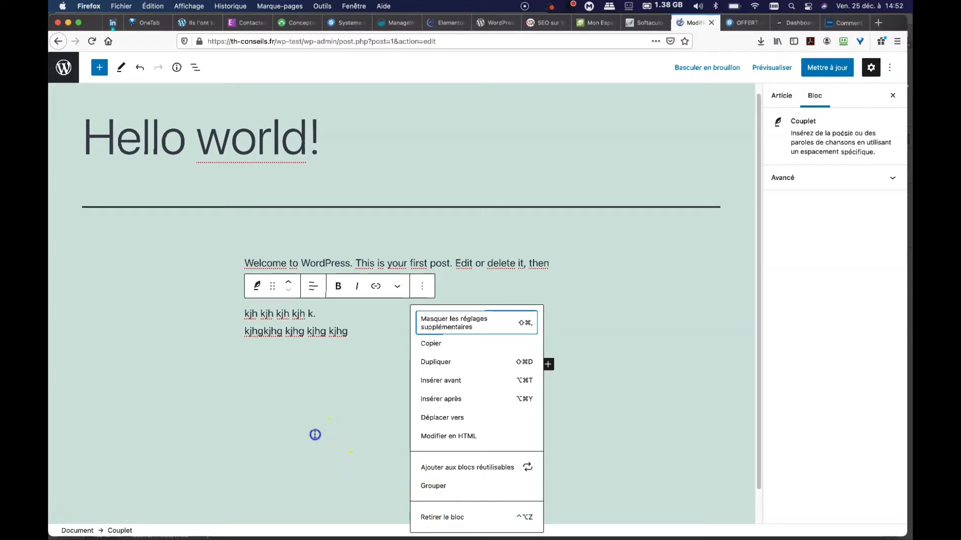
left_click(317, 435)
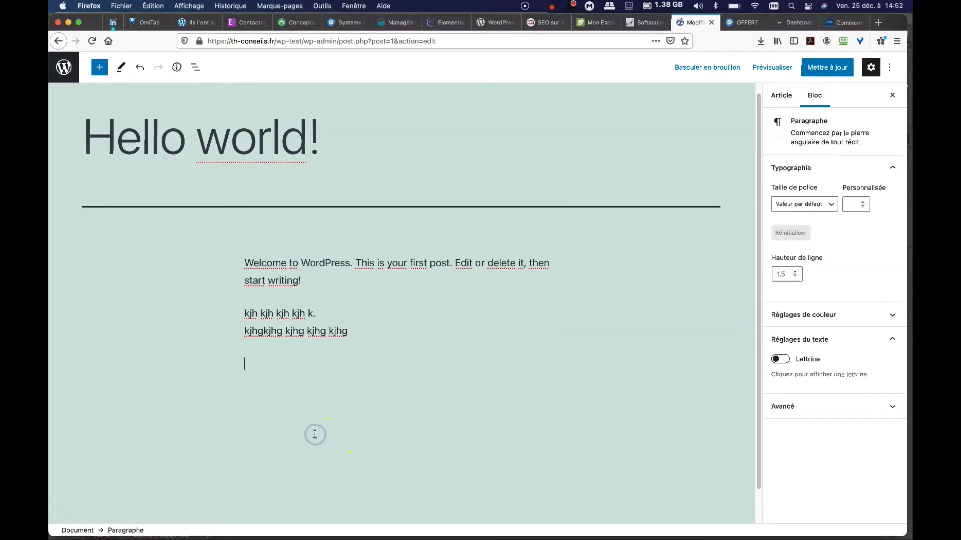
left_click(287, 329)
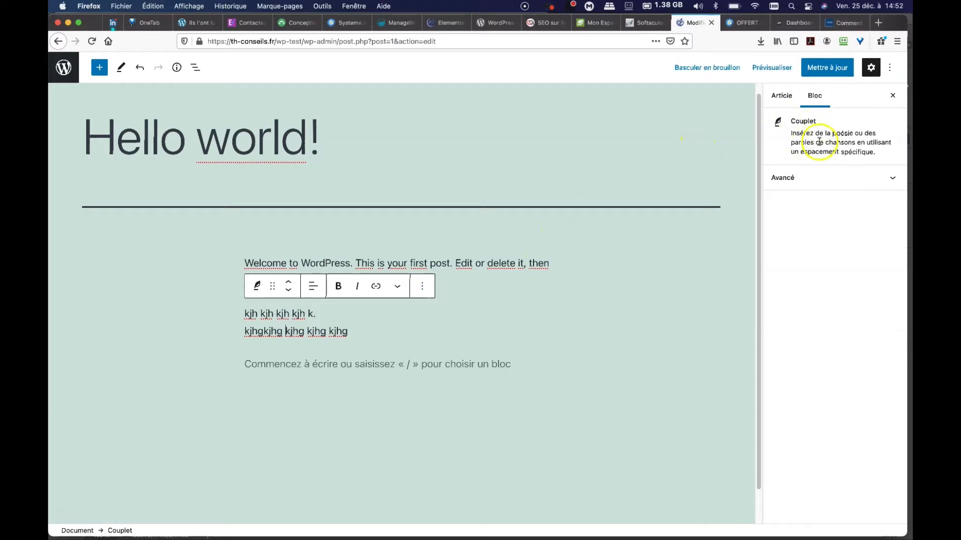
left_click(889, 178)
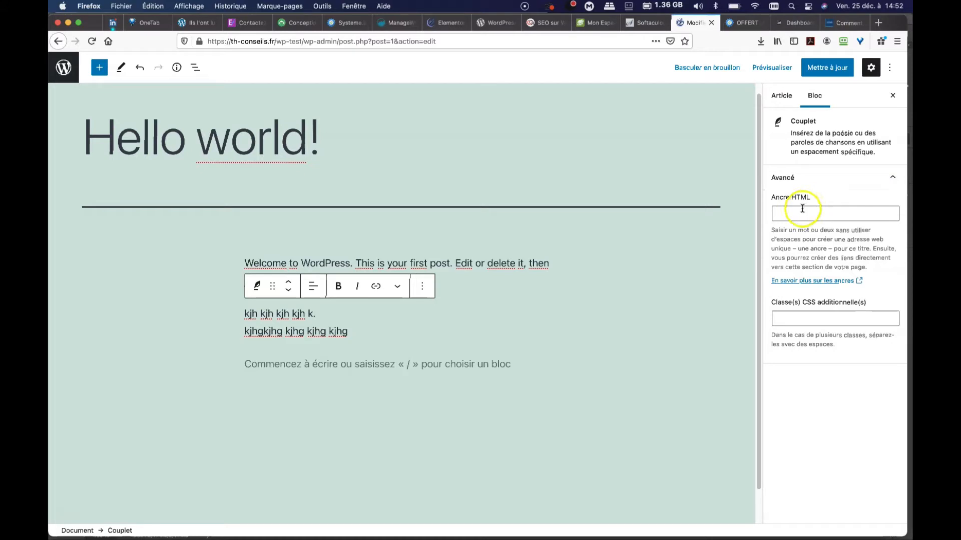
left_click(220, 281)
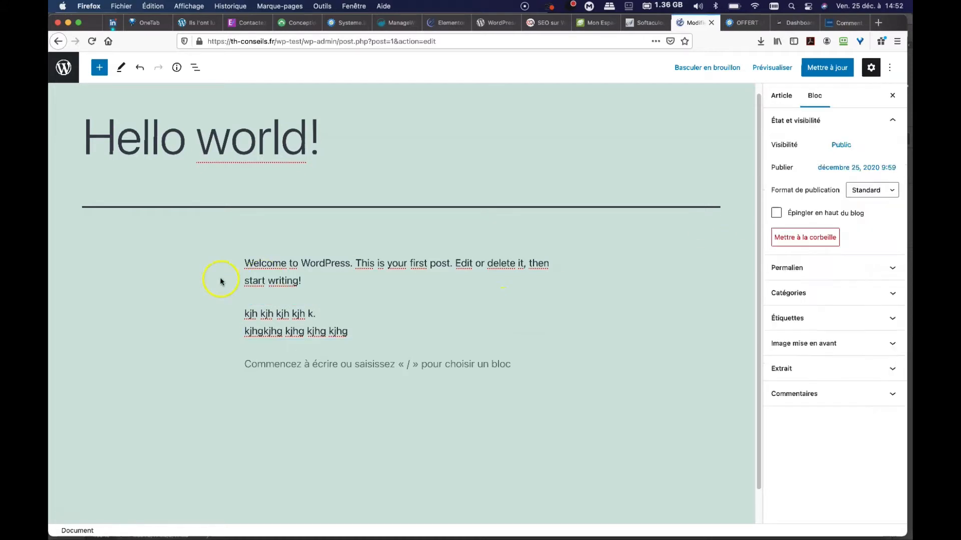
Insert a Citation block at the end of the post with the quote "kjhkjhkjhkjhk" and the source "kjkjhkjh"
left_click(99, 67)
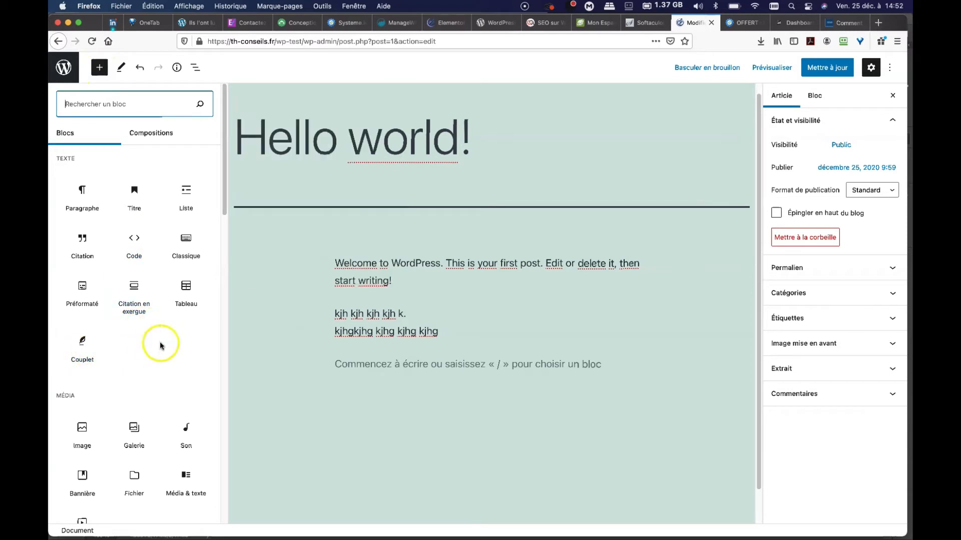
mouse_move(185, 291)
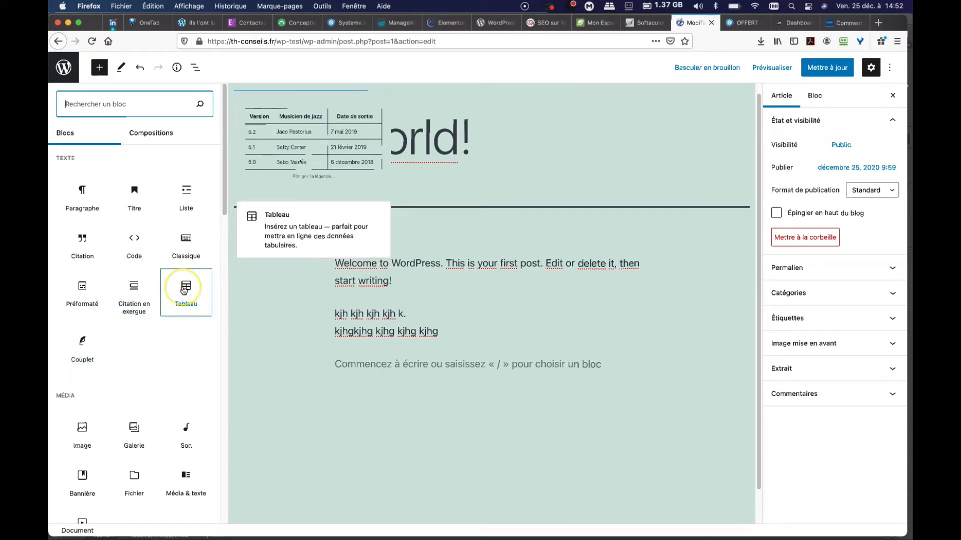
mouse_move(135, 290)
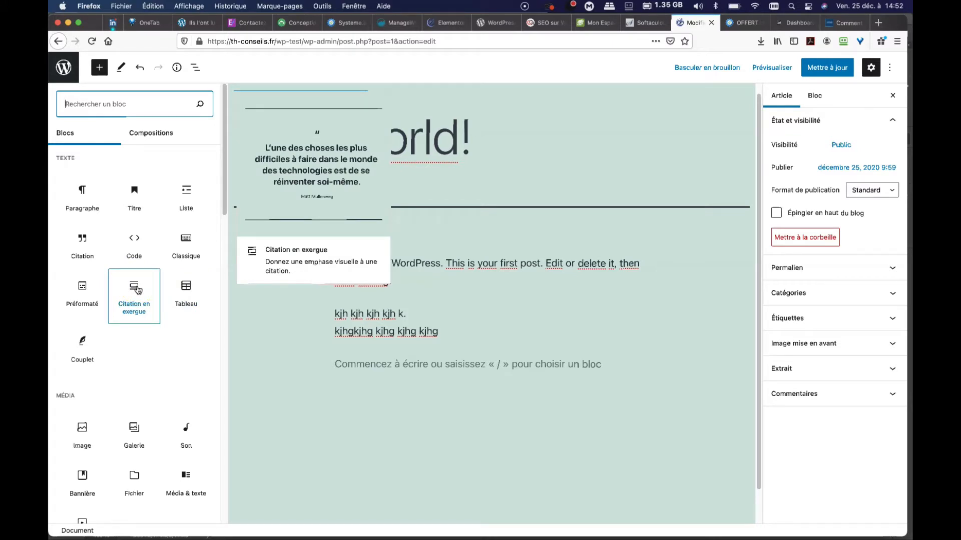
left_click(86, 251)
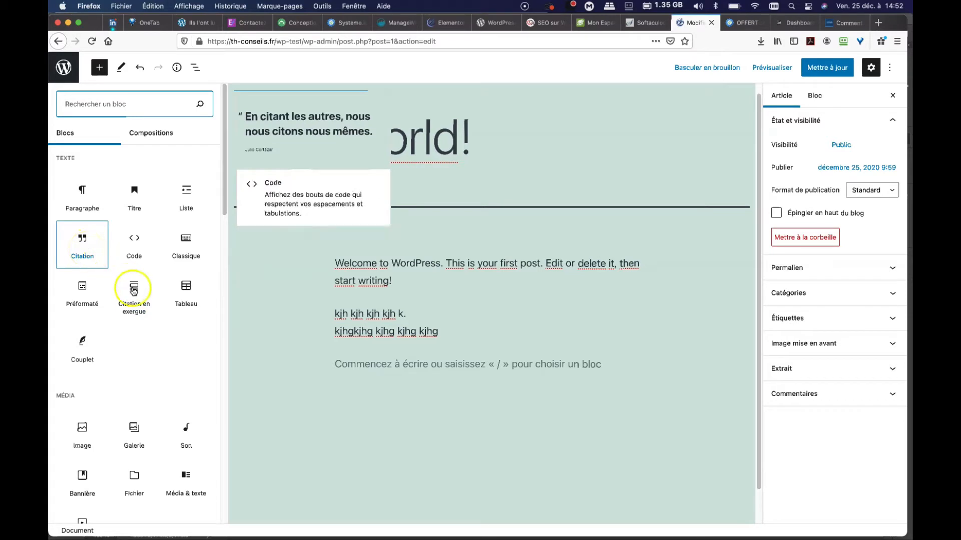
mouse_move(133, 291)
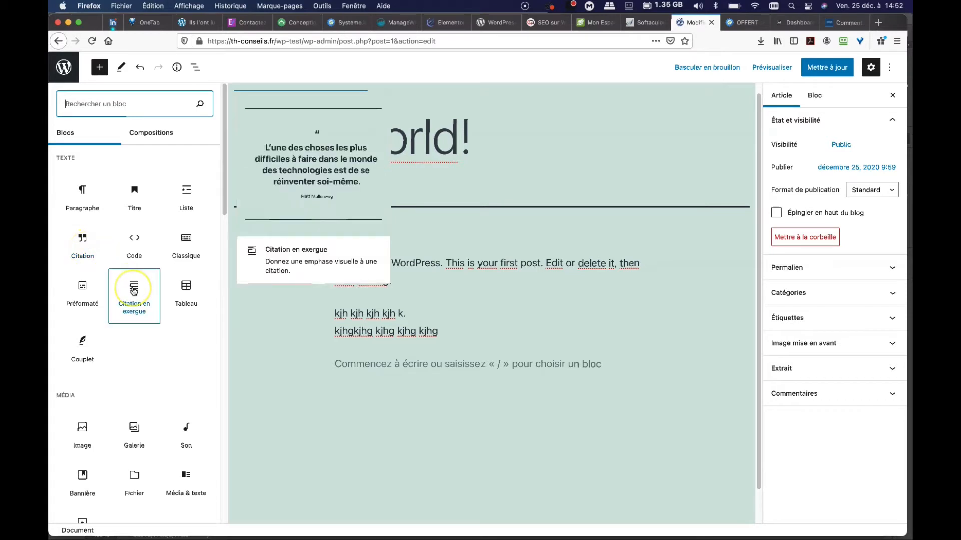
left_click(92, 254)
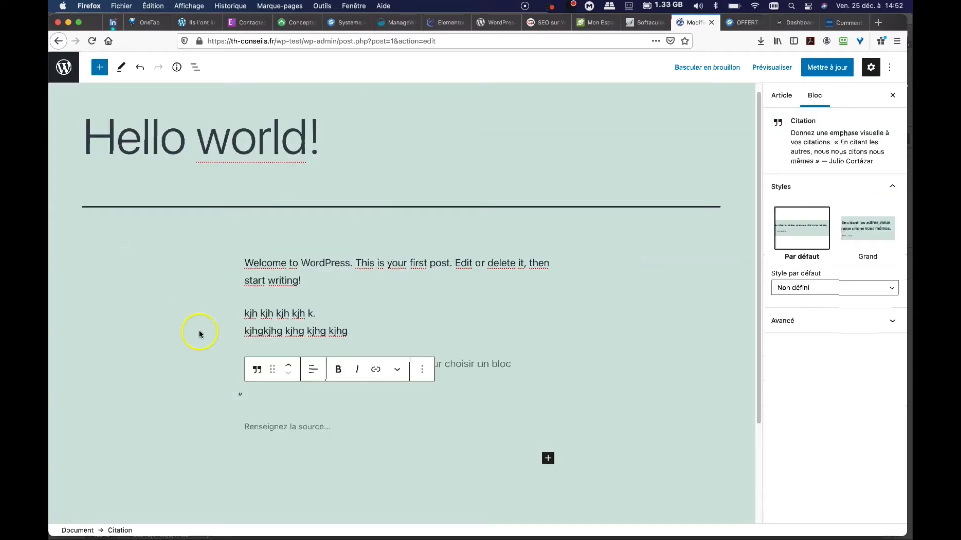
type("kjhkjhkjhkjhk")
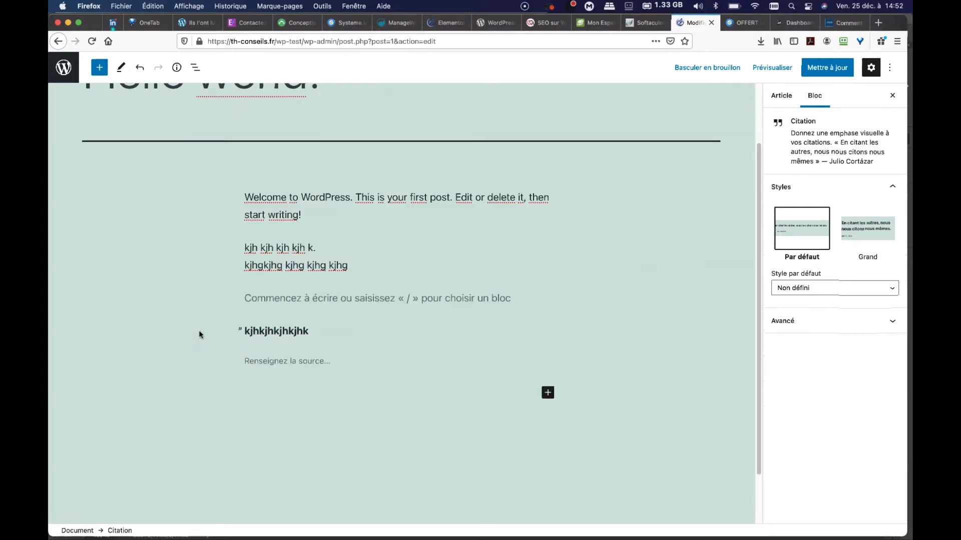
left_click(255, 360)
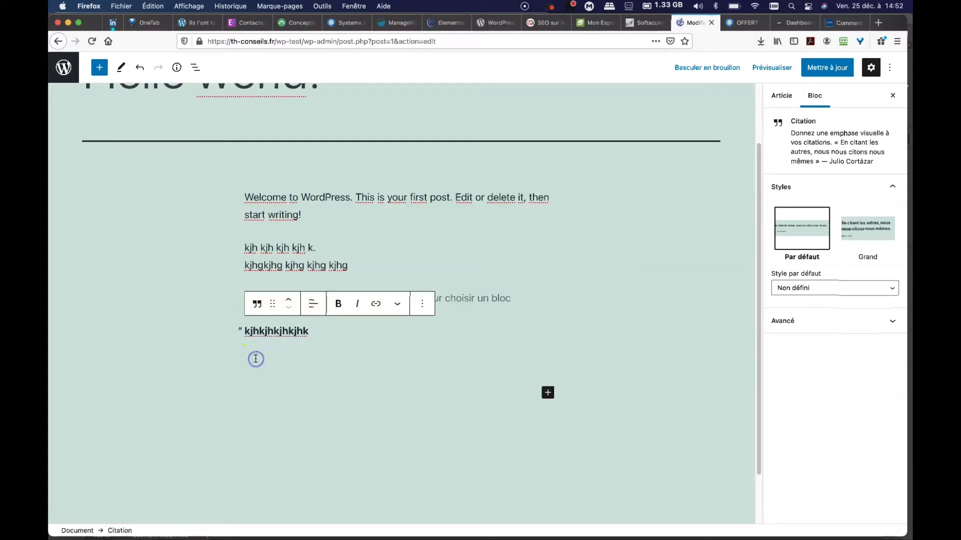
type("kjkh")
left_click(193, 344)
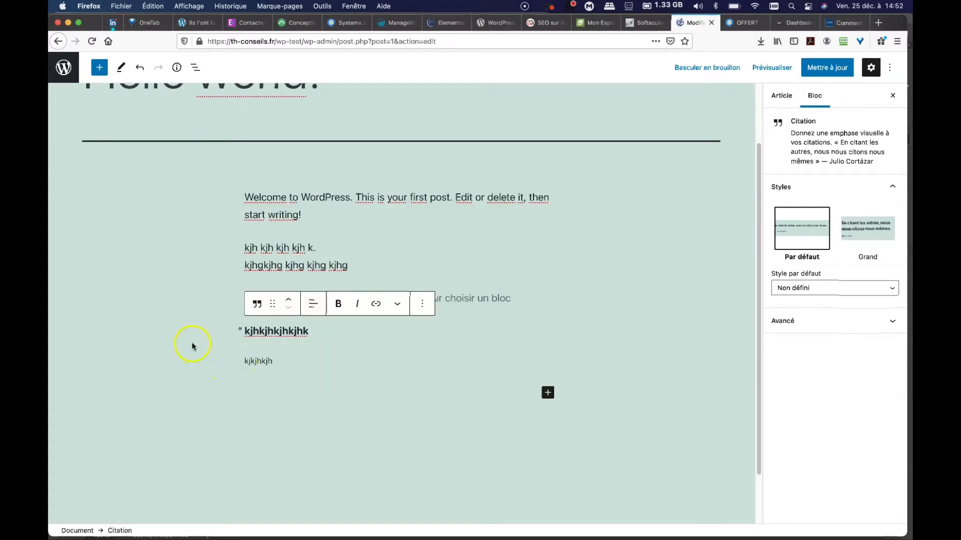
Insert a Citation en exergue block at the end of the post with the quote "hkjhkjh" and the source "jkhgjhg"
left_click(99, 67)
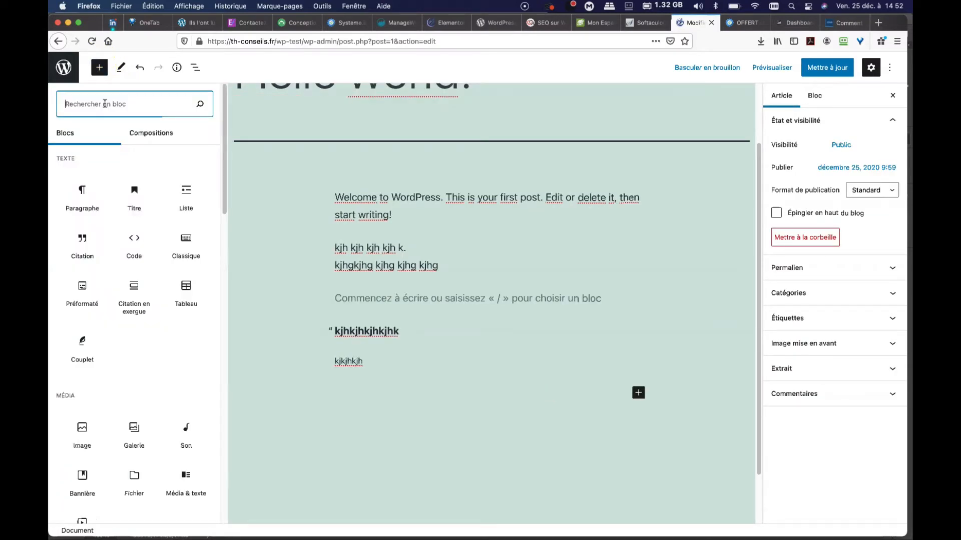
left_click(134, 294)
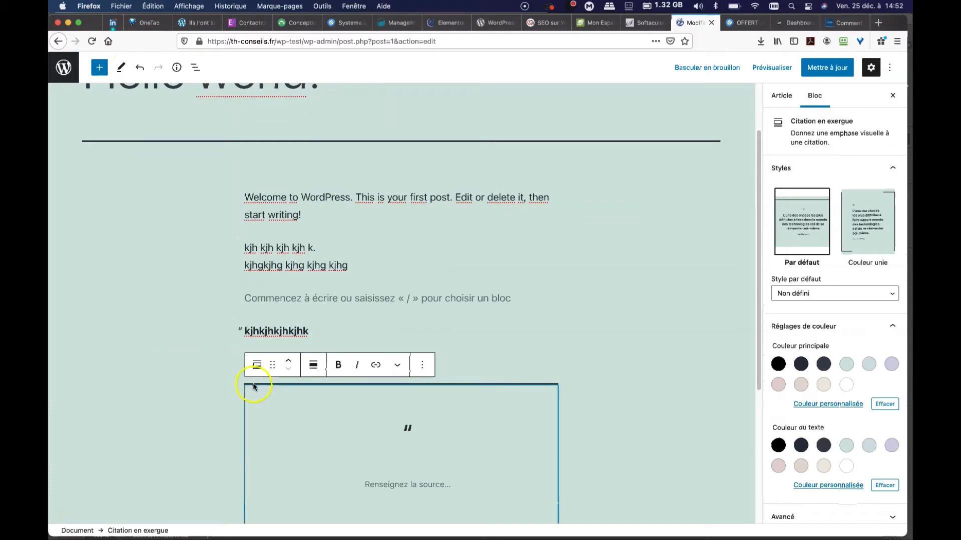
type("hkjhkjh")
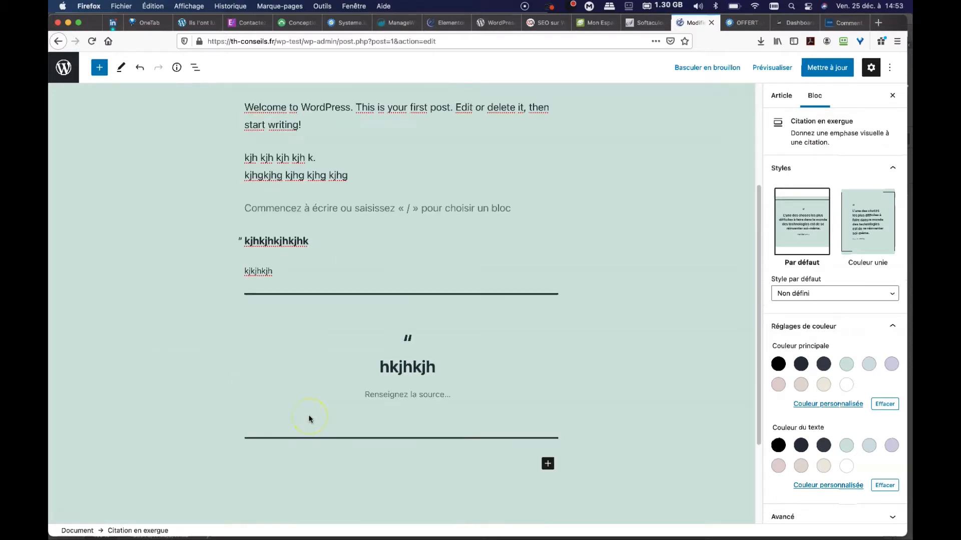
left_click(387, 395)
type("jkhgjhg")
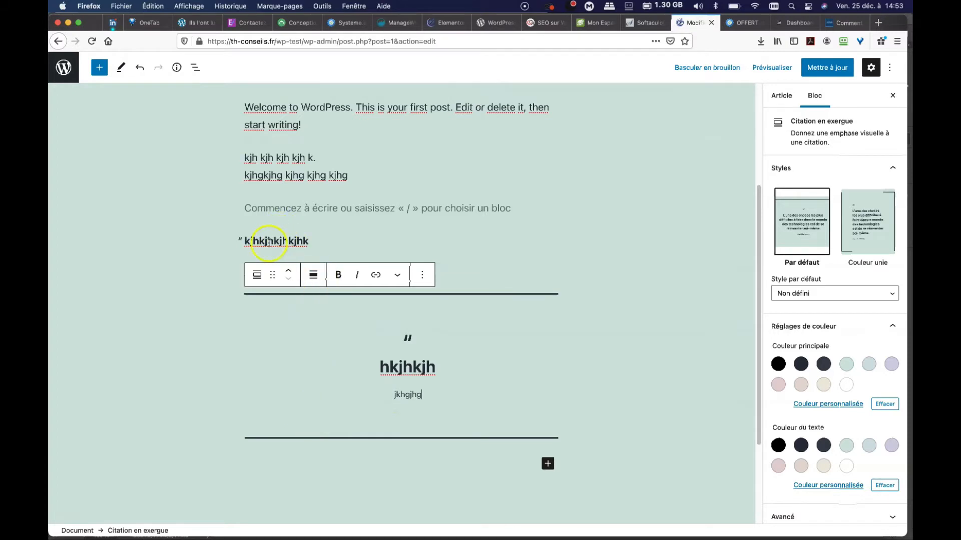
Insert a Fichier block directly below the Citation block
left_click(253, 242)
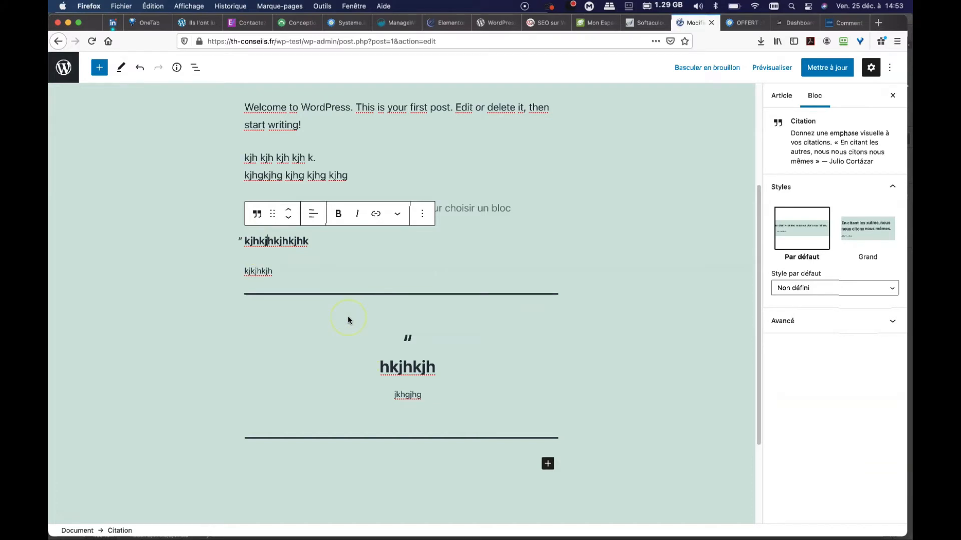
left_click(99, 66)
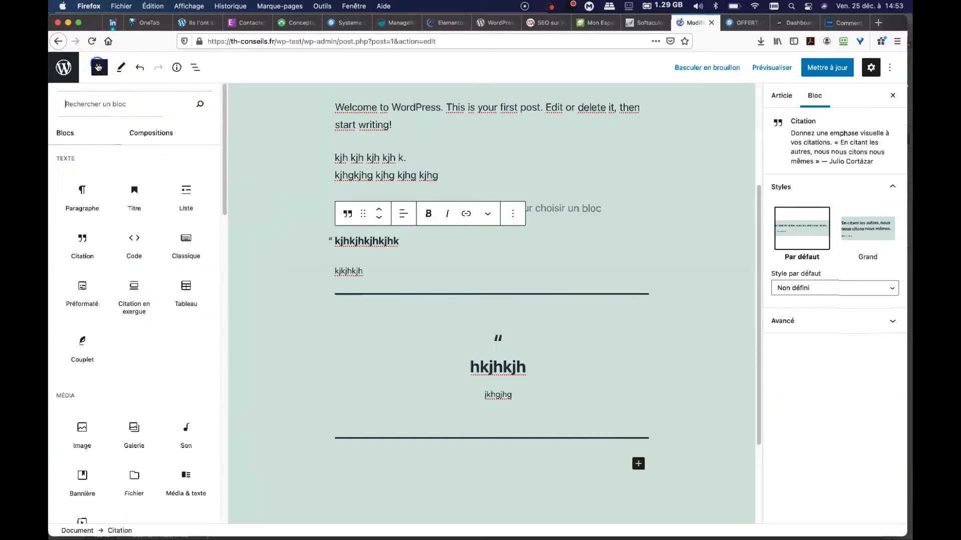
scroll(185, 300, "down", 5)
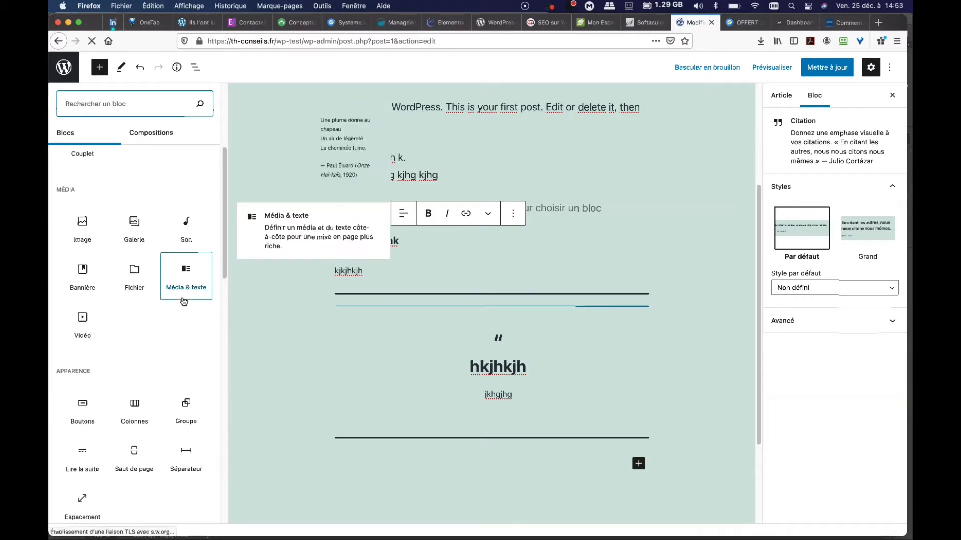
left_click(83, 233)
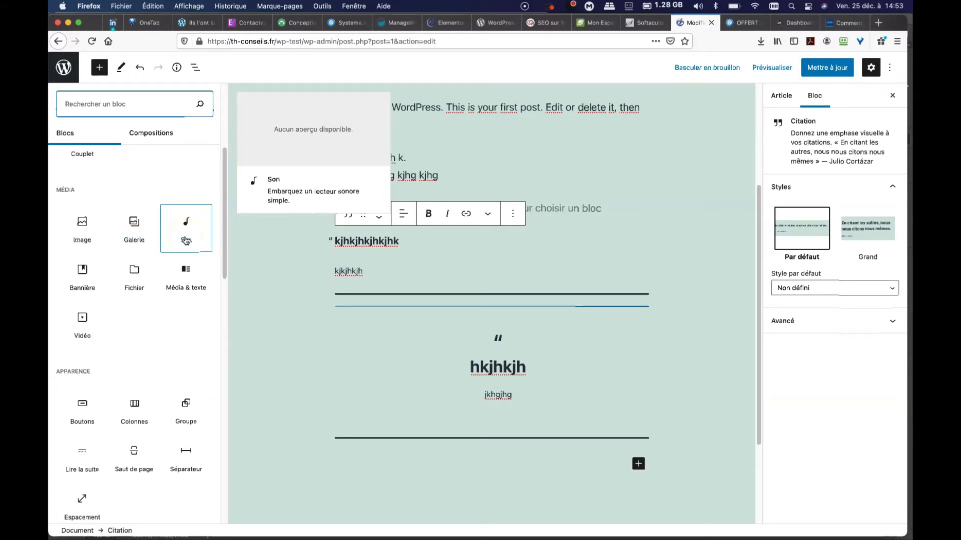
left_click(141, 276)
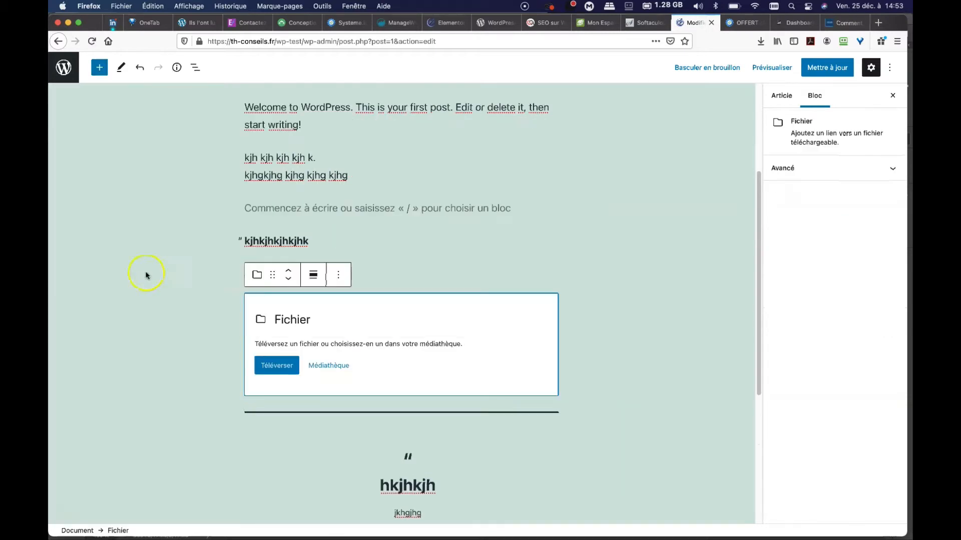
Upload the PDF "ARCHITECHTURE SITE BTOC_09.12.20.pdf" from the FANNY folder into the Fichier block
left_click(308, 306)
left_click(275, 365)
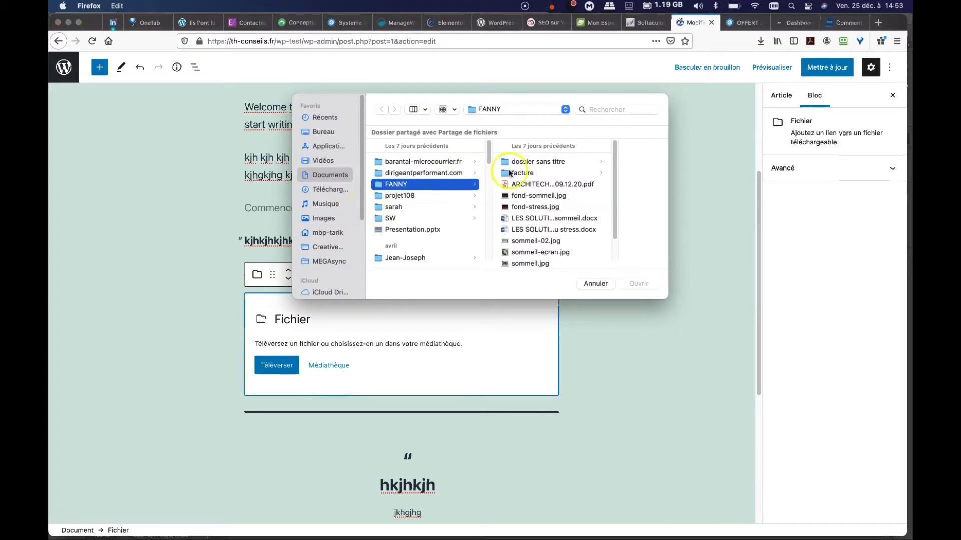
left_click(518, 185)
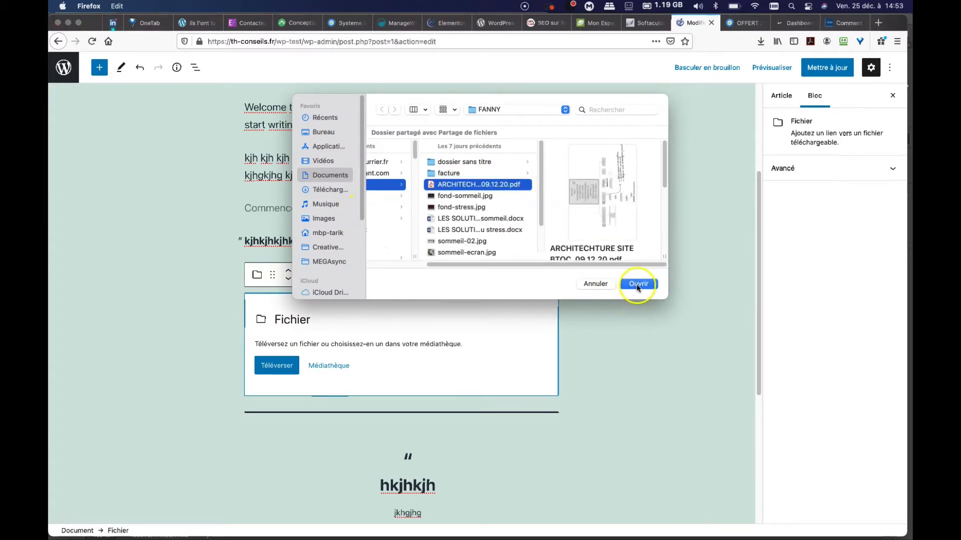
left_click(637, 285)
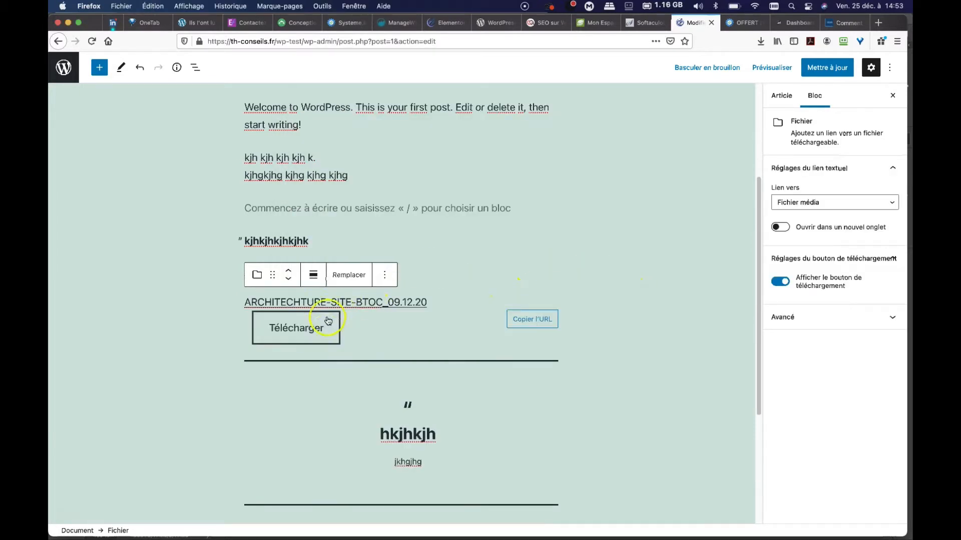
left_click(207, 342)
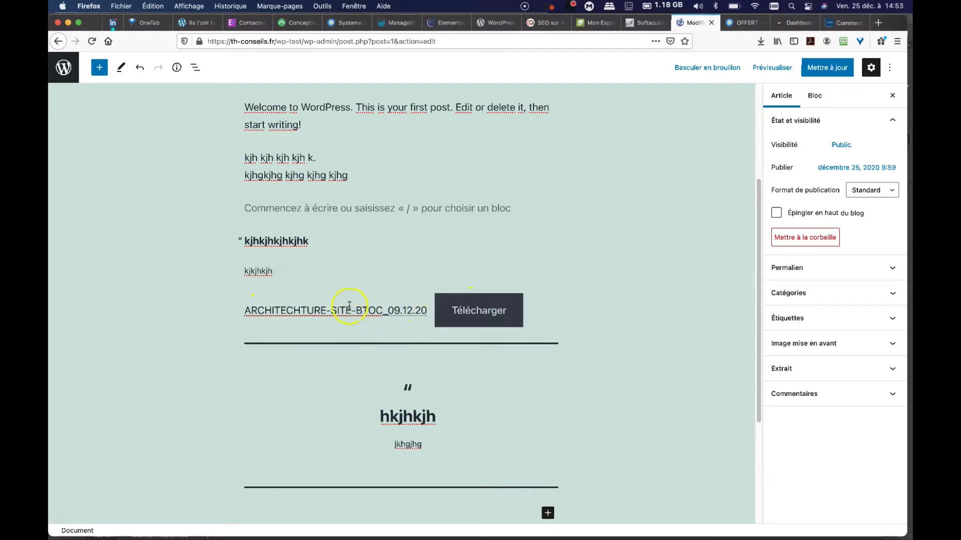
Insert a Média & texte block at the end of the post
left_click(99, 68)
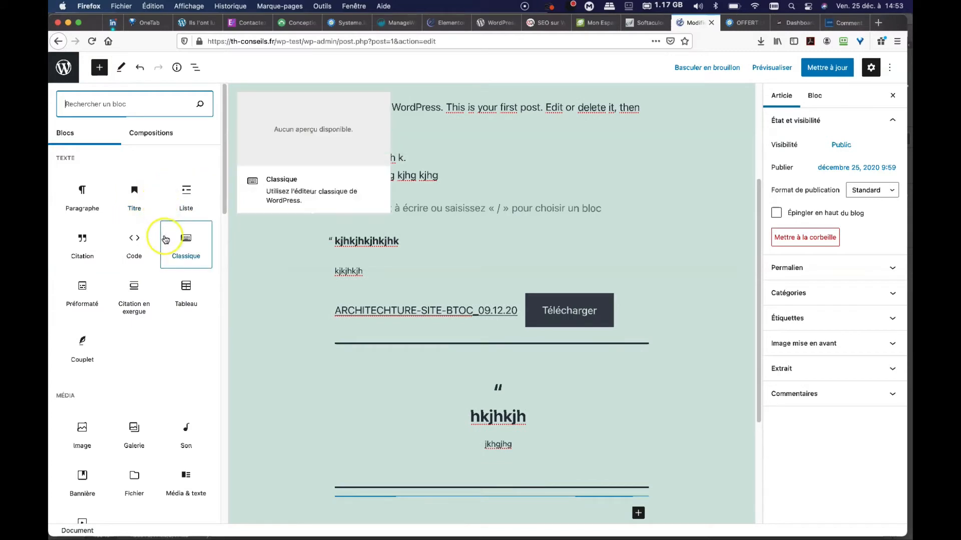
scroll(167, 242, "down", 5)
scroll(165, 240, "down", 1)
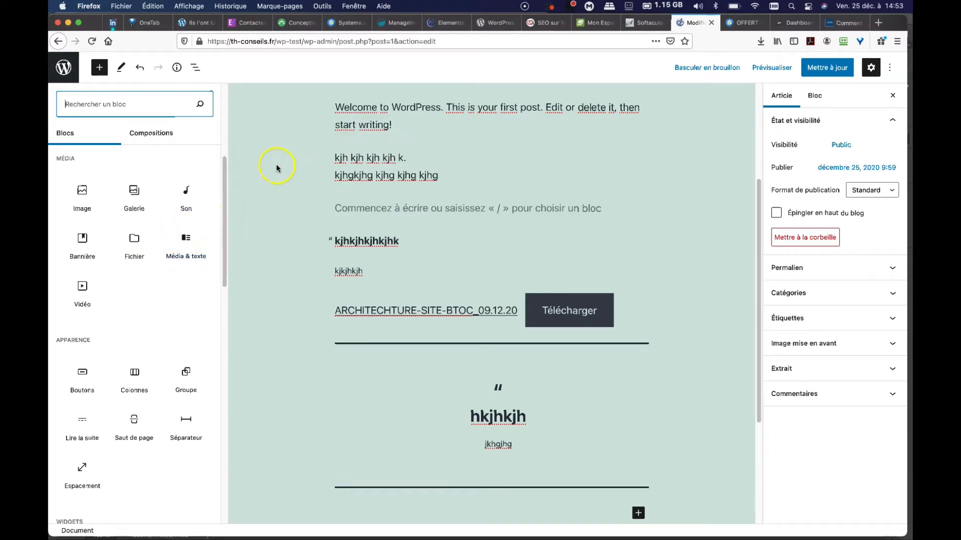
left_click(188, 243)
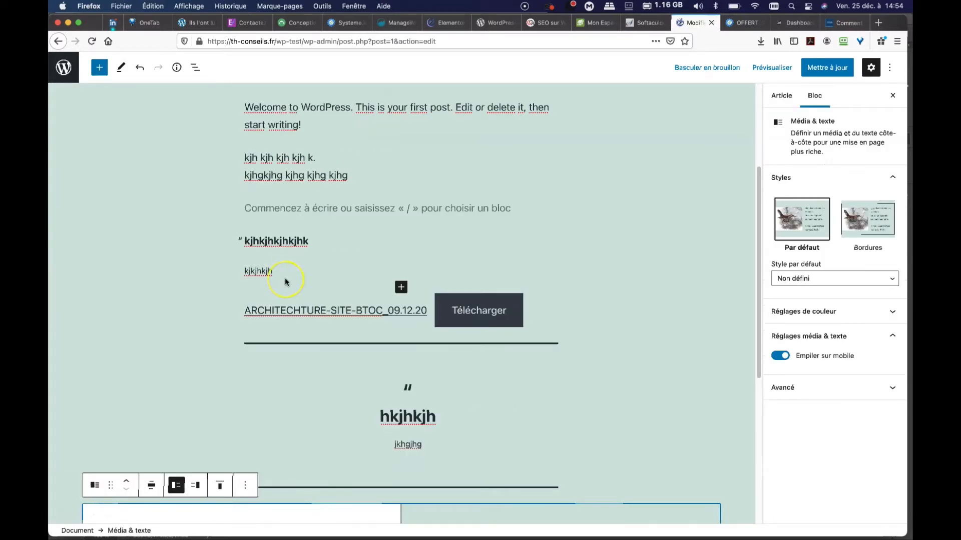
scroll(284, 277, "down", 3)
scroll(284, 282, "down", 4)
scroll(284, 282, "up", 3)
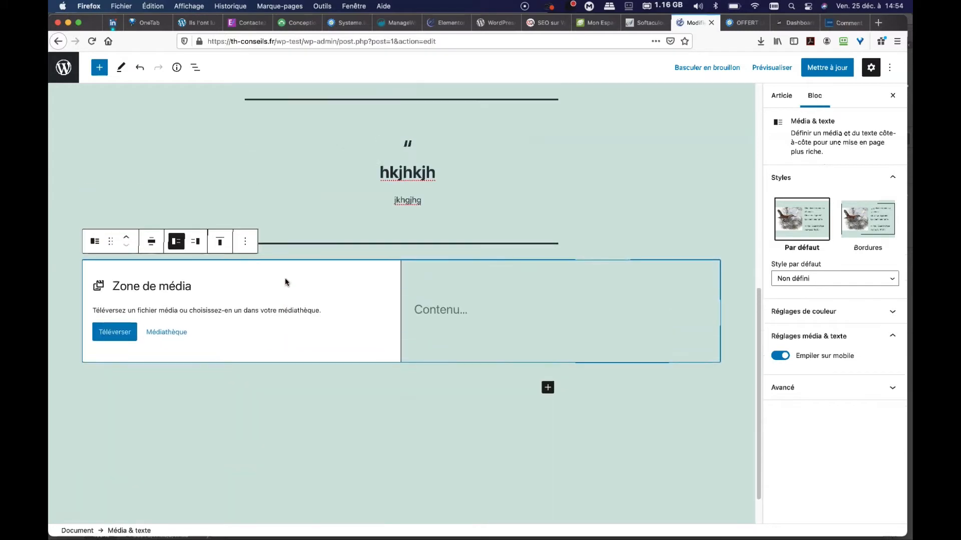
scroll(284, 282, "down", 2)
scroll(287, 283, "down", 1)
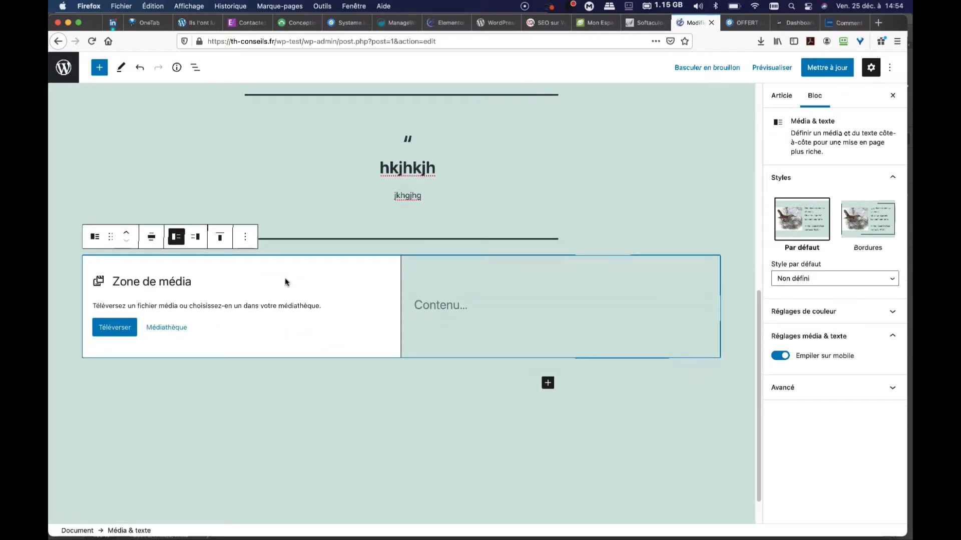
Upload wordpress-5-6.jpg from the Images folder into the media area of the Média & texte block
left_click(121, 327)
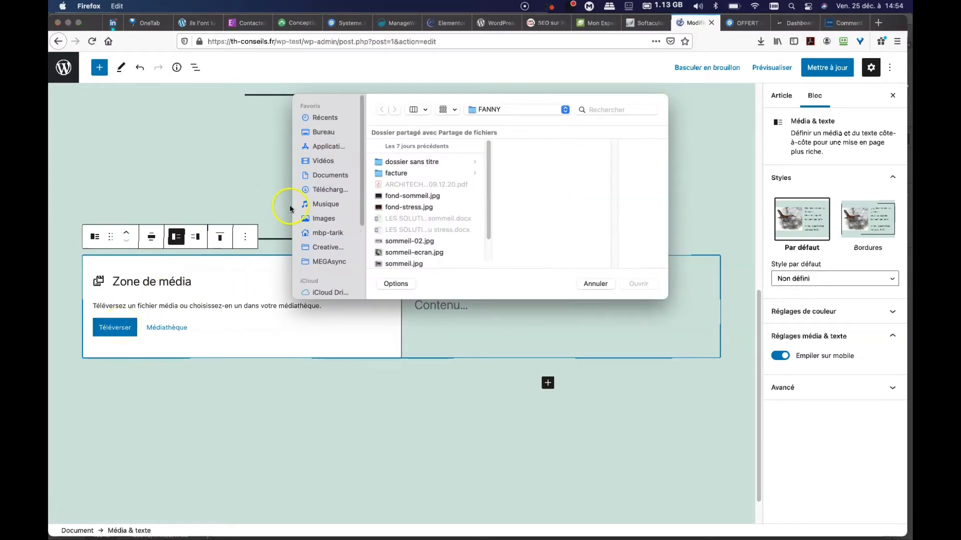
left_click(334, 219)
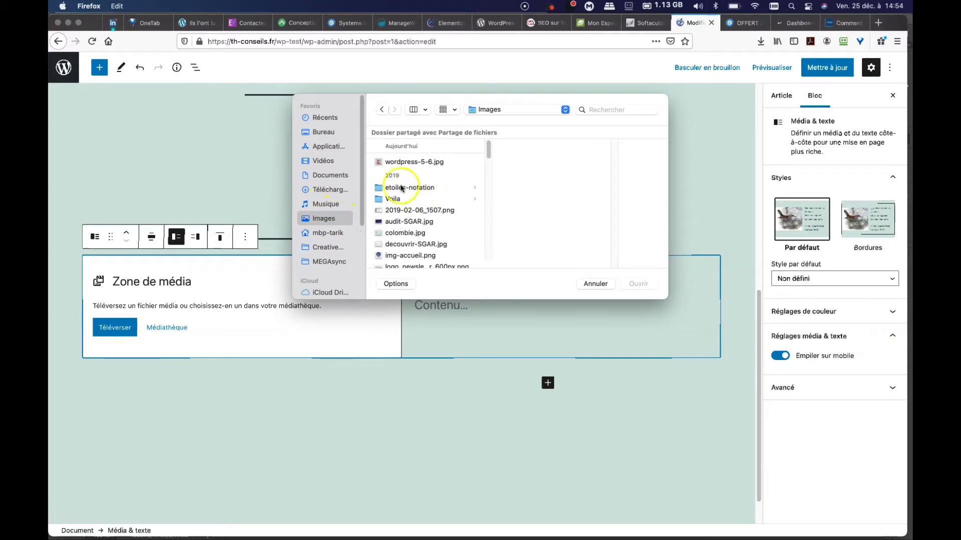
left_click(398, 163)
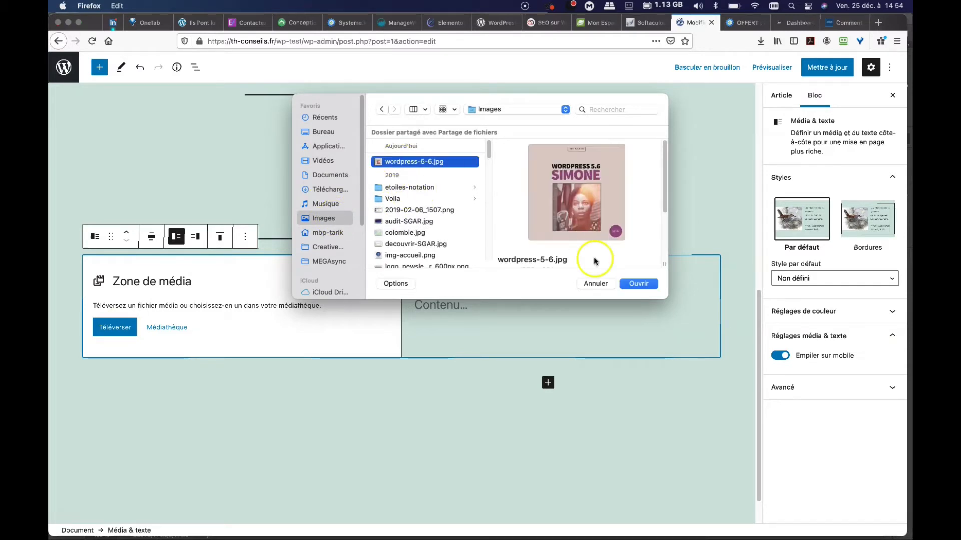
left_click(638, 283)
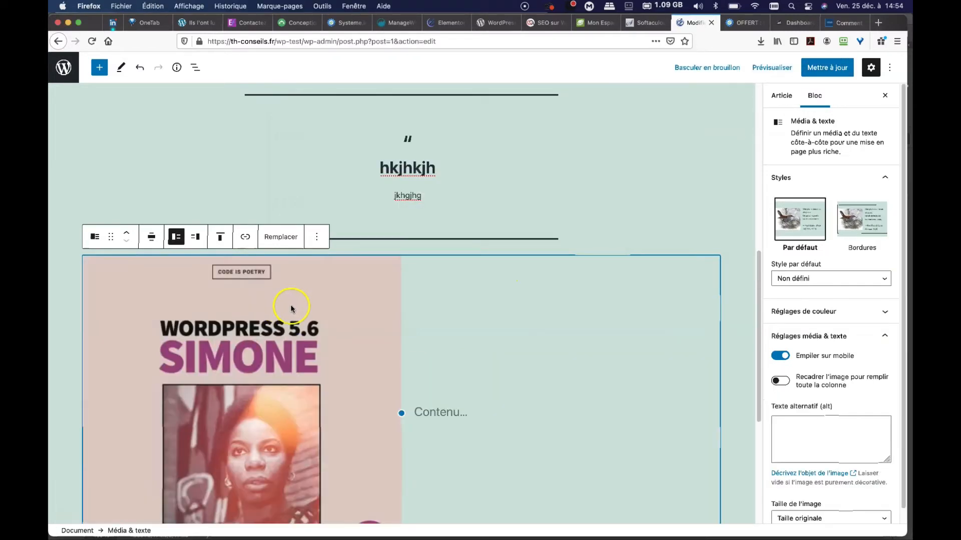
scroll(385, 350, "down", 1)
scroll(385, 350, "down", 2)
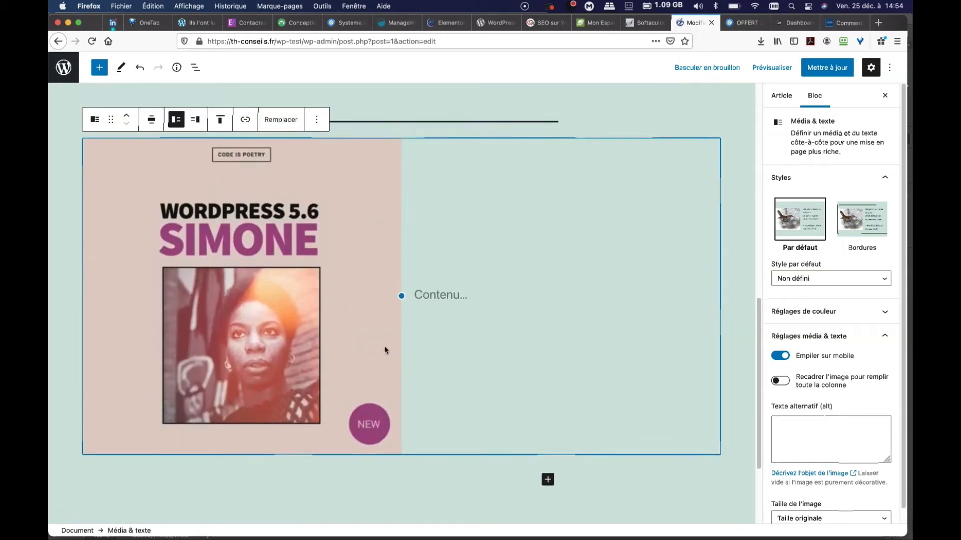
Write "<dsfmdlkjw< mddflkwjs mlkj qzk<jhgf QSKJDhxg QKSJhdxg kjhg k" in the content area beside the image
left_click(453, 295)
type("<dsfmdlkjw< mddflkw")
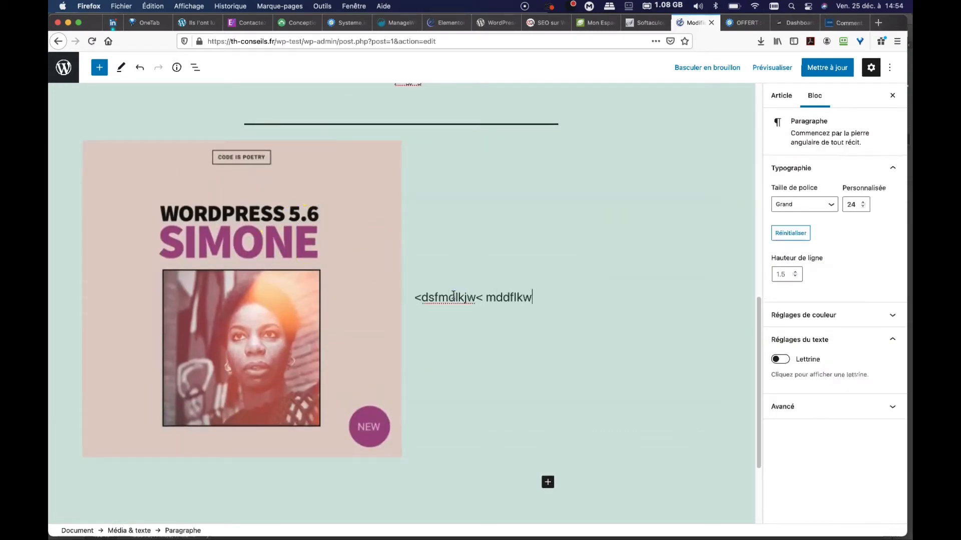
type("js mlkj qzk<jhgf QSKJDhxg QKSJhdxg kj")
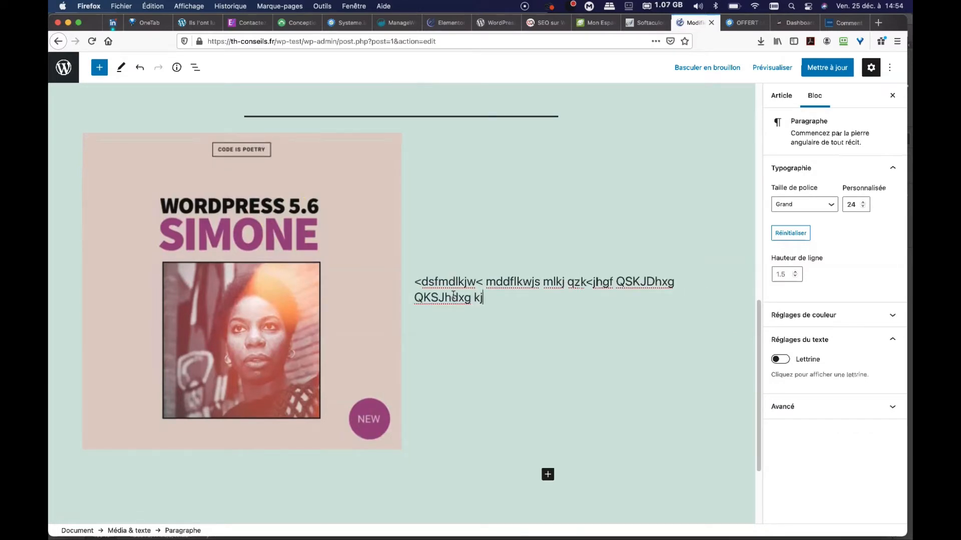
type("hg k")
Copy the whole text beside the image and paste it three times at the end of the same paragraph
key("super+a")
key("super+c")
key("Right")
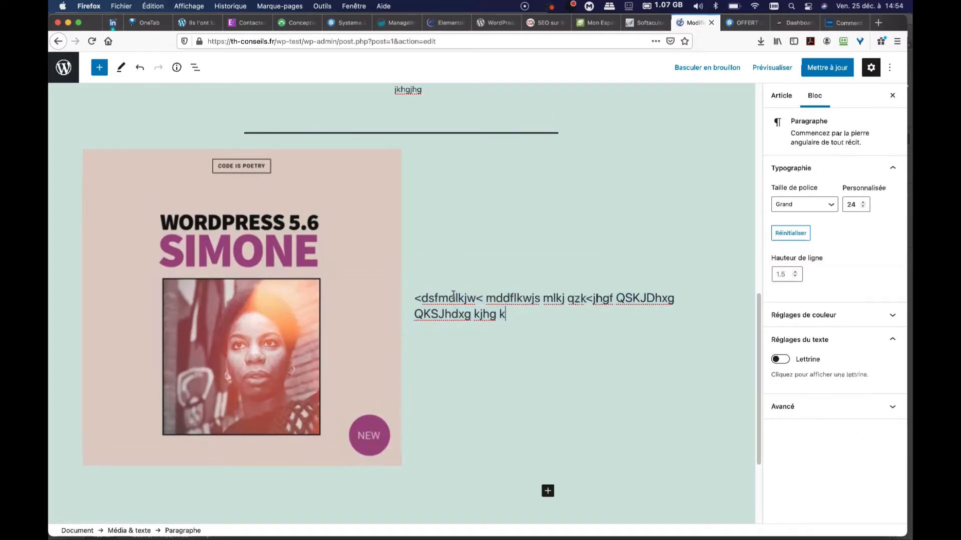
key("super+v")
key("super+v")
key("super+v")
Add a second paragraph below it and paste the copied text into it four times
key("Return")
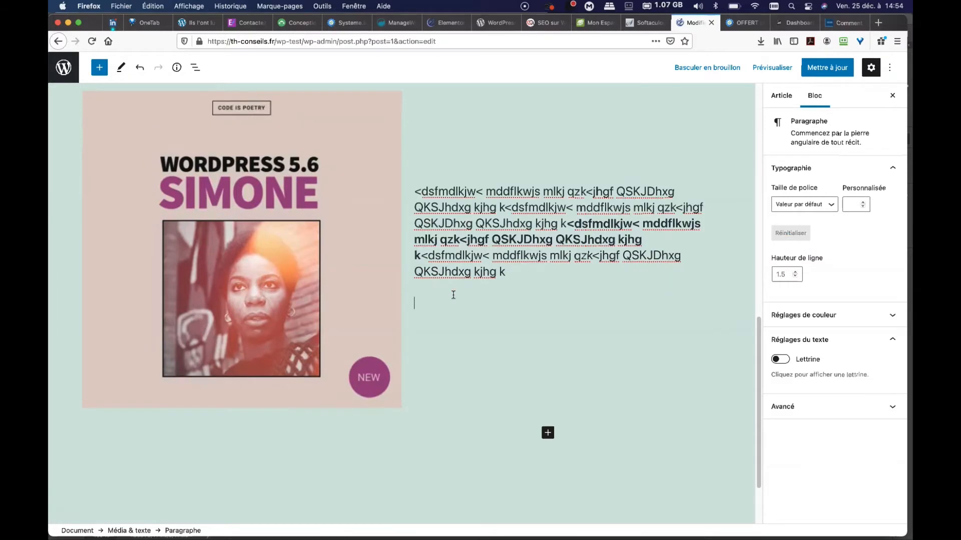
key("super+v")
key("super+v")
key("super+v")
key("super+v")
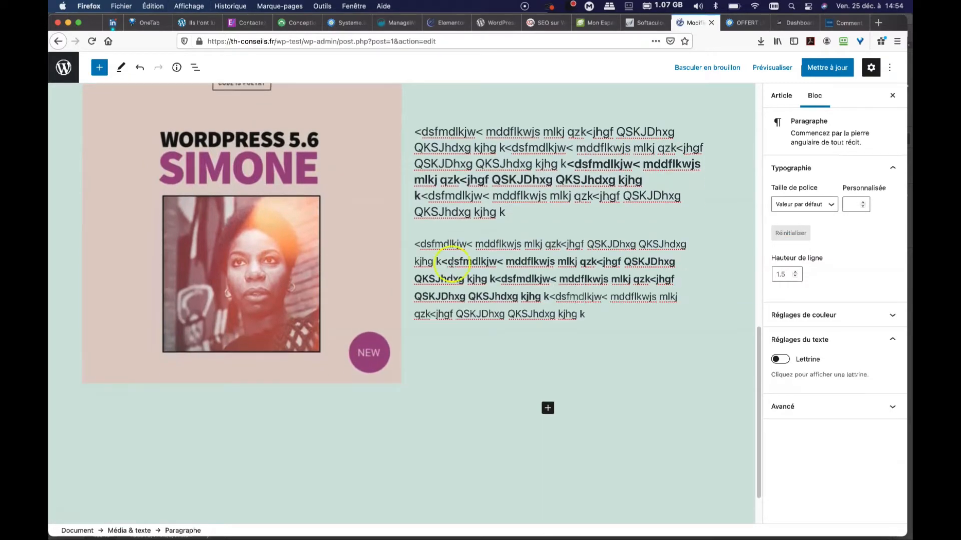
Switch the Média & texte block's layout so the image sits to the right of the text
scroll(450, 290, "up", 3)
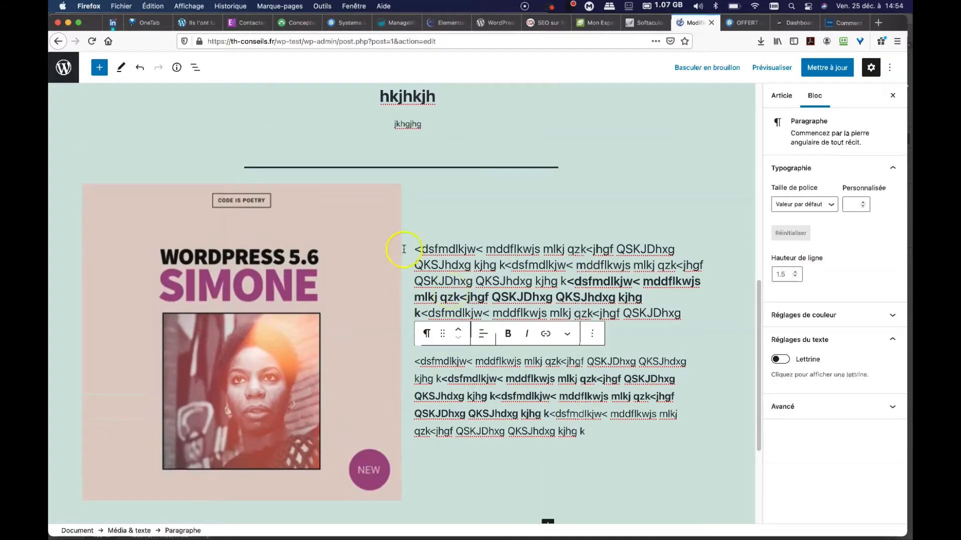
left_click(314, 213)
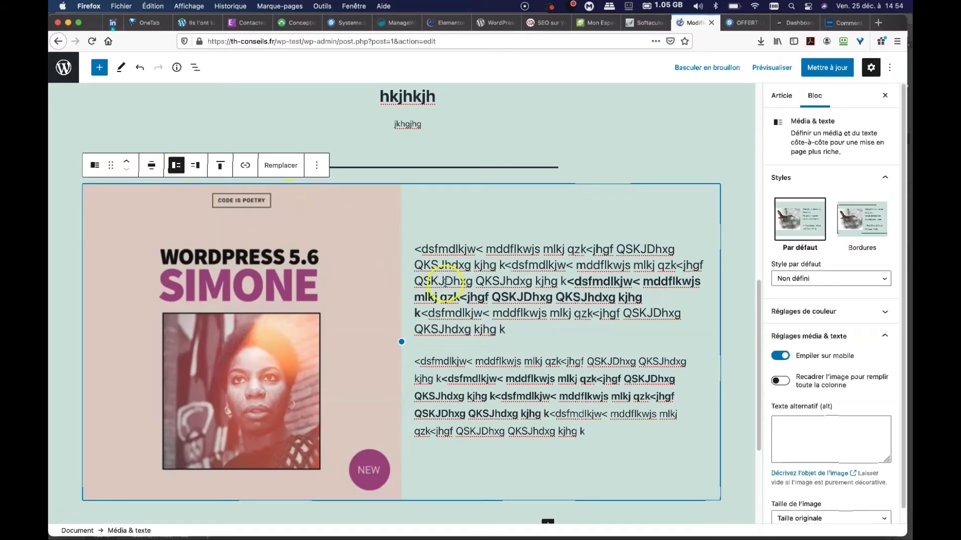
left_click(195, 165)
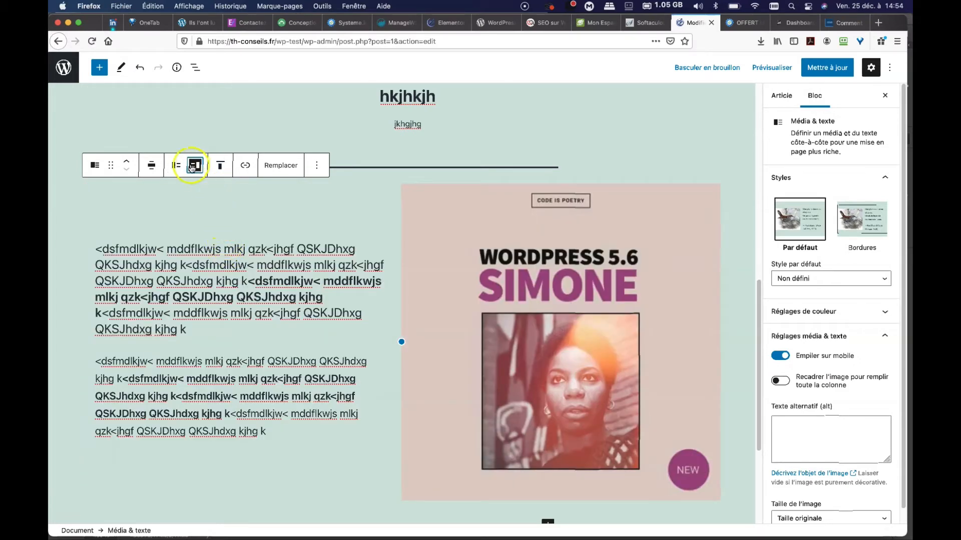
Turn off the Média & texte block's Grande largeur alignment and set it to Pleine largeur
left_click(155, 172)
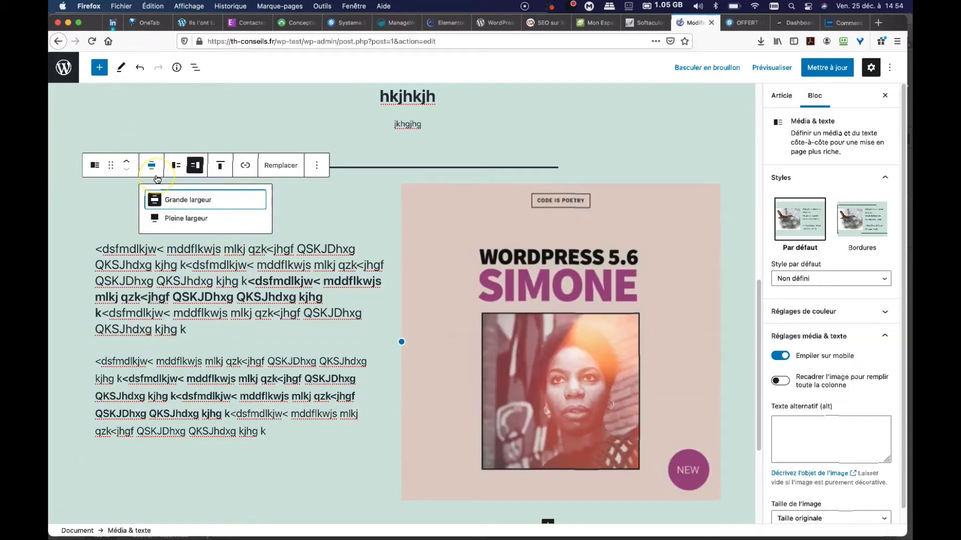
left_click(174, 201)
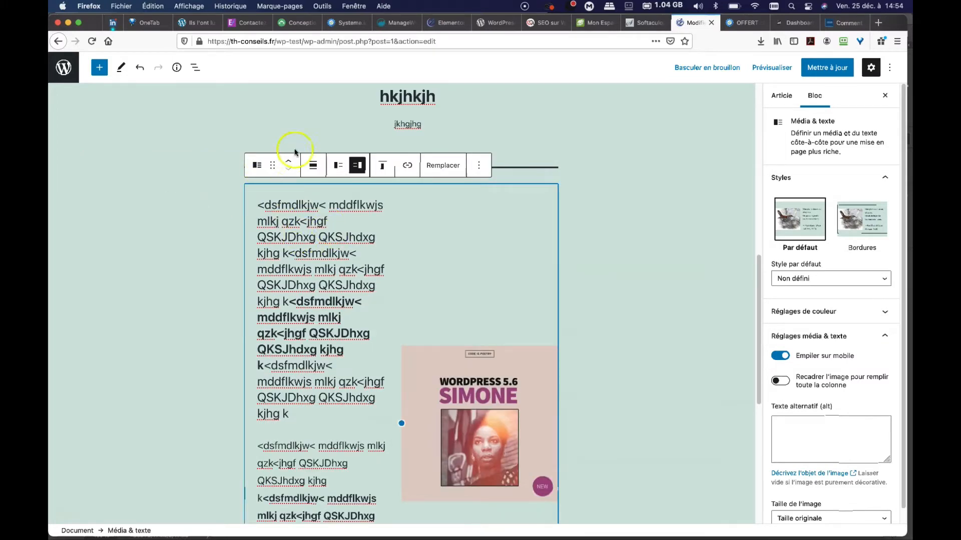
left_click(313, 165)
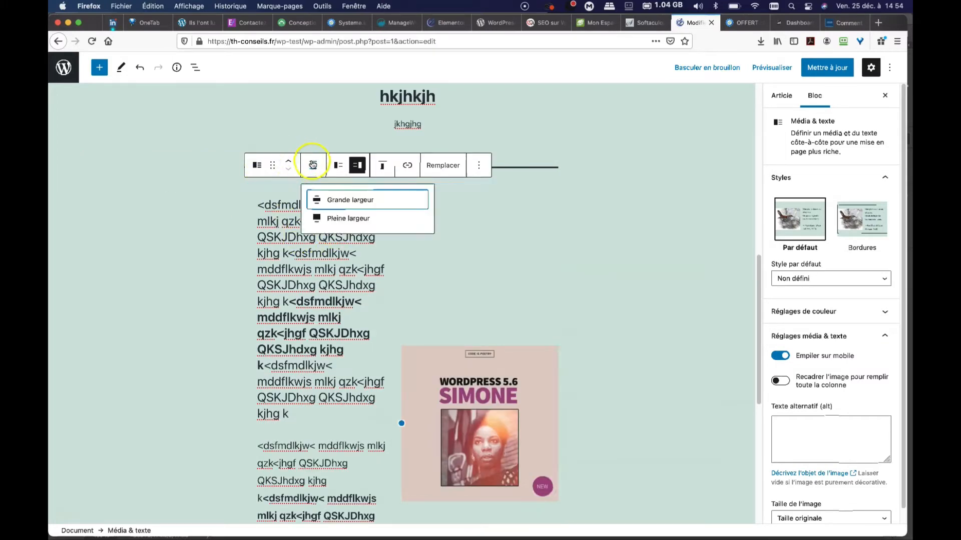
left_click(331, 219)
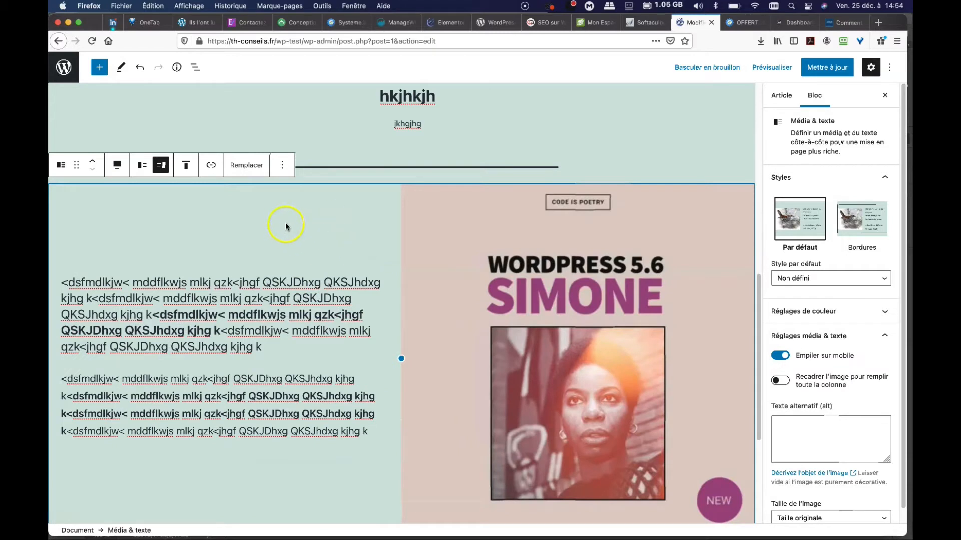
left_click(119, 168)
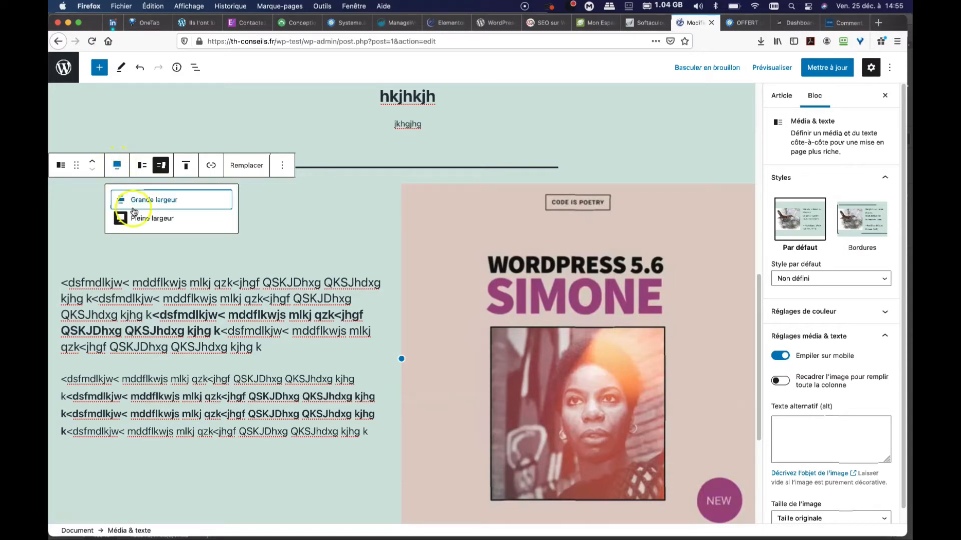
left_click(279, 166)
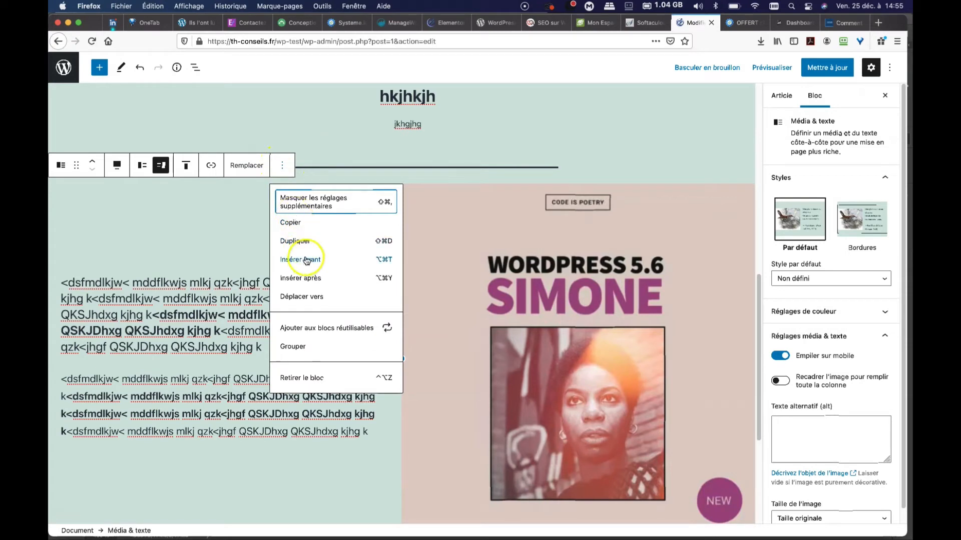
left_click(302, 239)
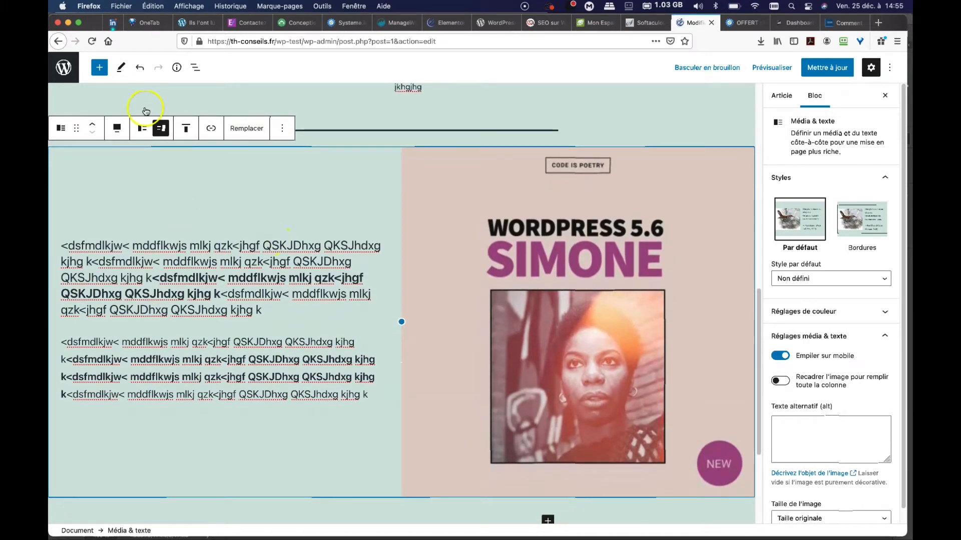
Add a Boutons block below the Média & texte block and label its first button "kjh kjh kjh kjh kjh"
left_click(99, 70)
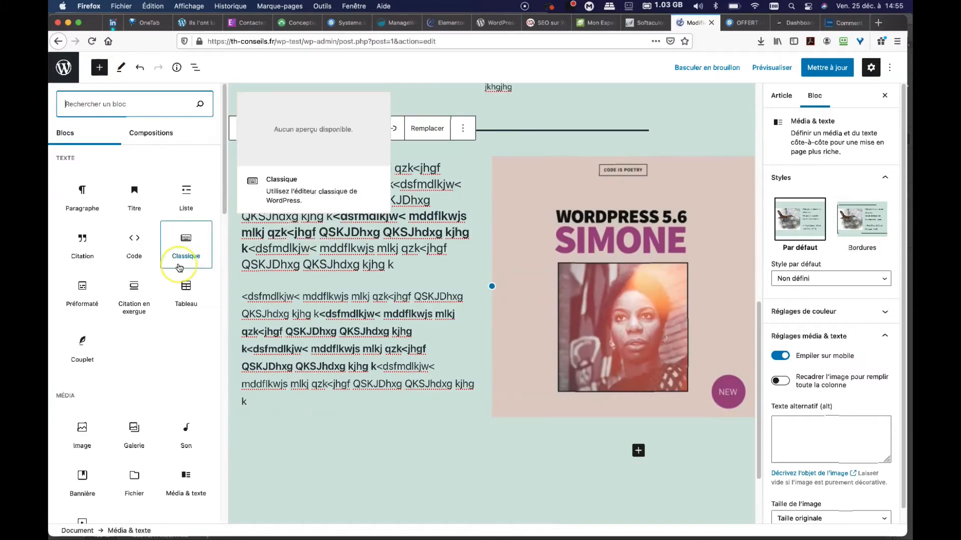
scroll(181, 265, "down", 5)
scroll(179, 268, "down", 3)
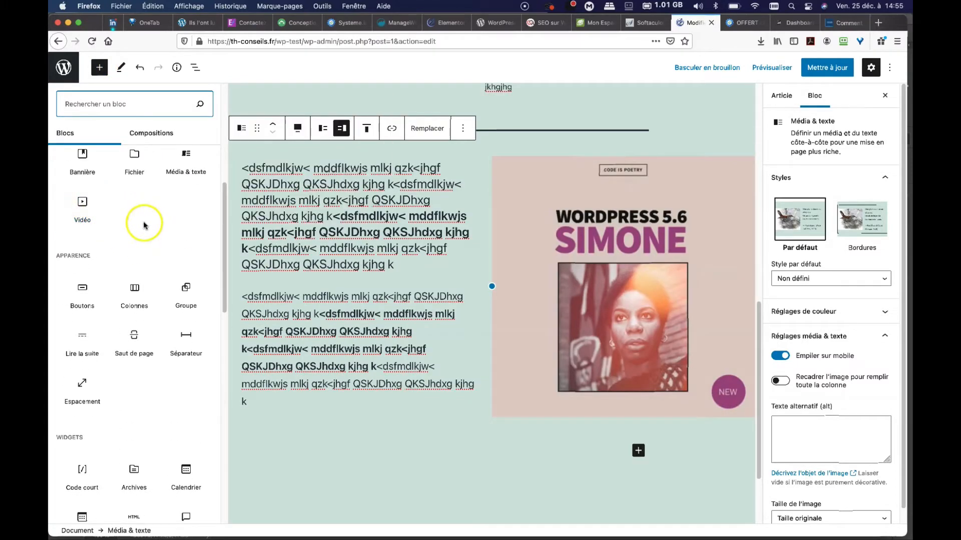
mouse_move(87, 204)
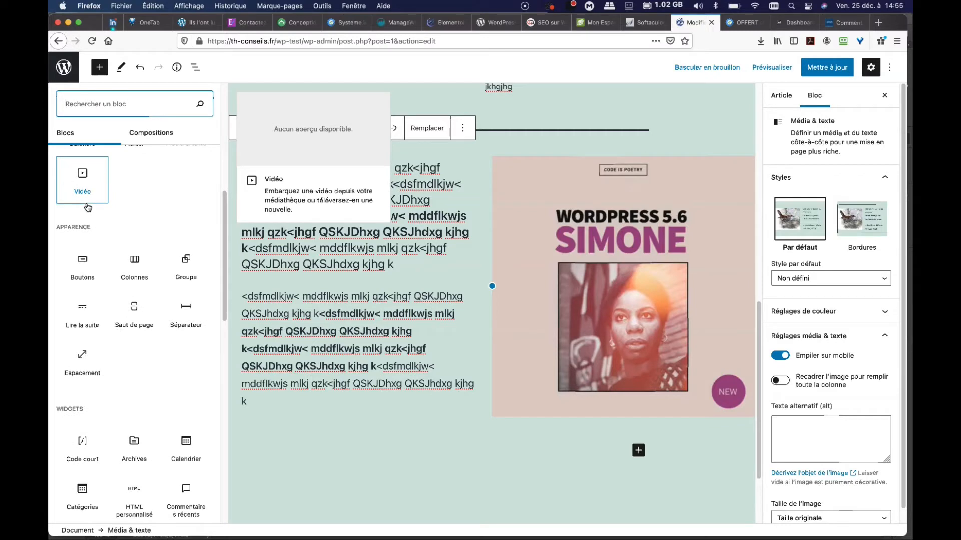
scroll(87, 207, "down", 3)
scroll(87, 208, "down", 1)
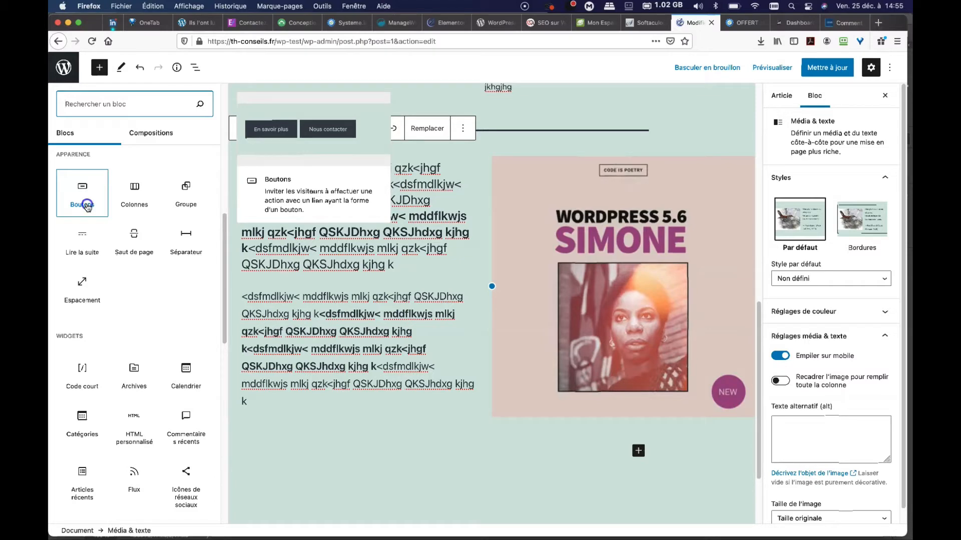
left_click(88, 207)
scroll(318, 319, "down", 4)
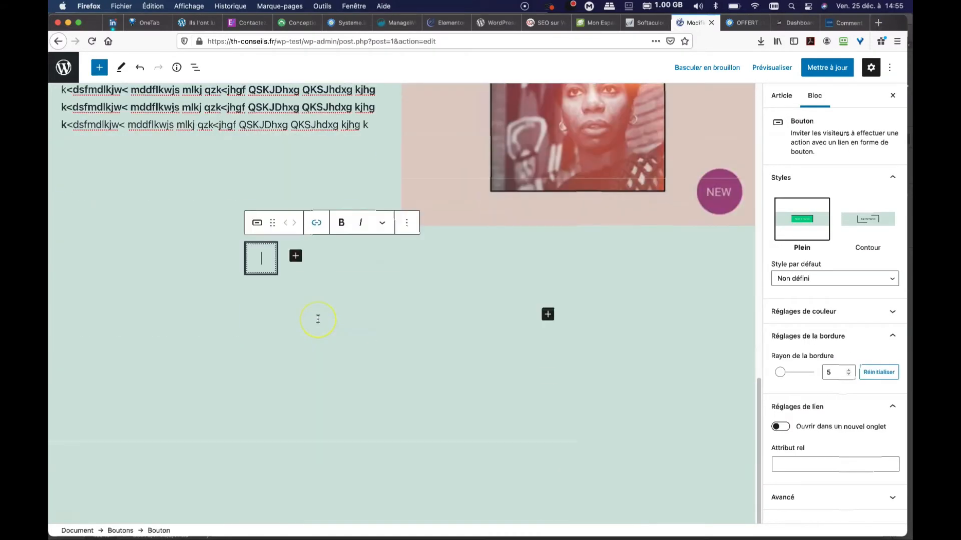
scroll(318, 319, "up", 1)
type("kjh kjh kjh kjh kjh")
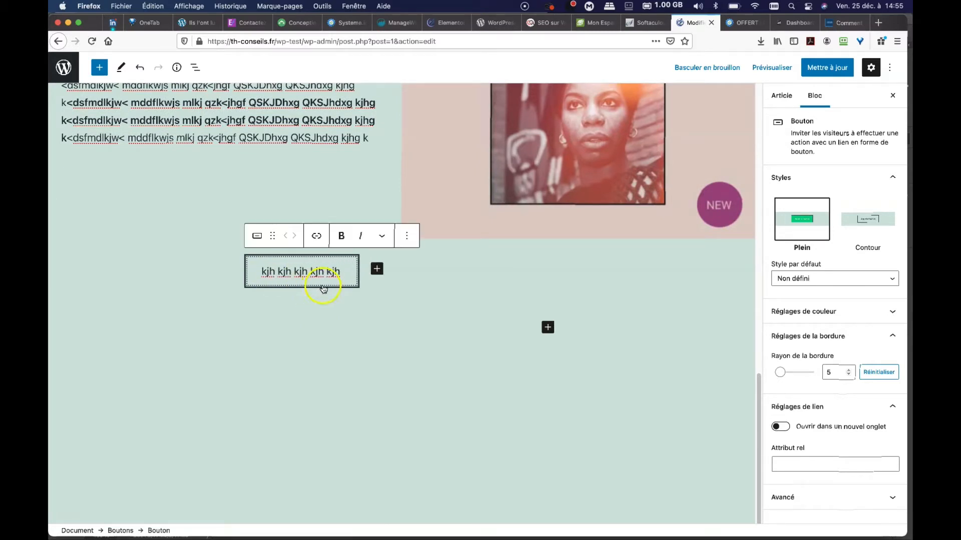
Add a second button beside the first one and label it "kjkjhk jhkj"
left_click(377, 270)
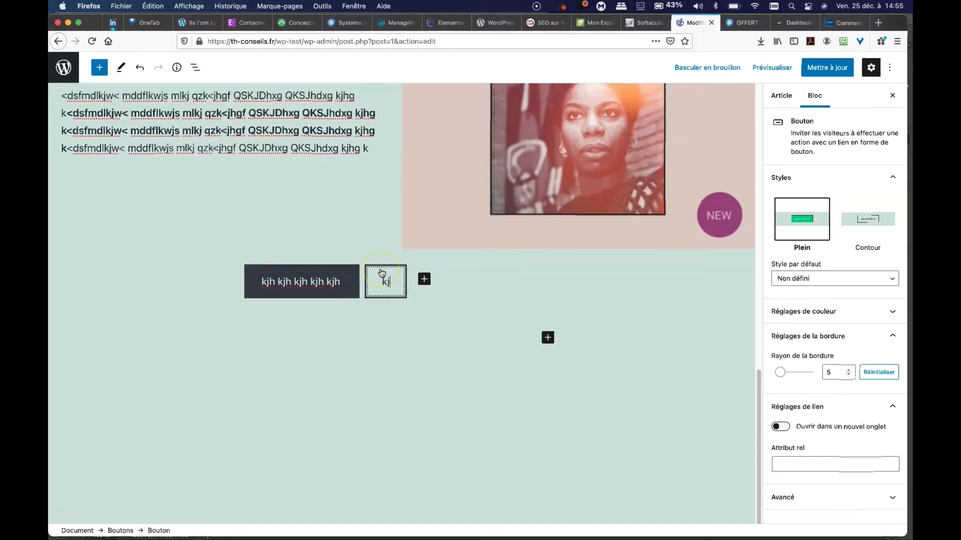
type("kjkjhk jhkj")
left_click(395, 323)
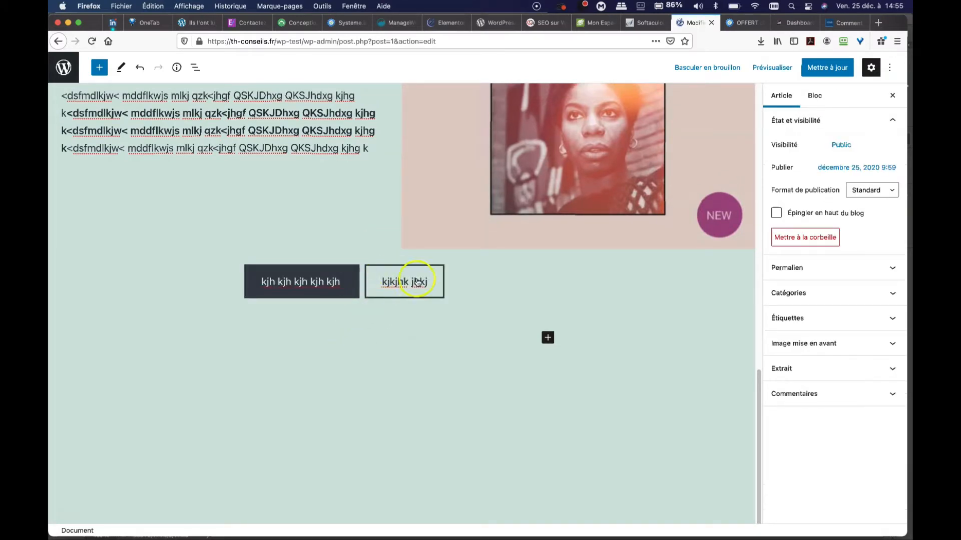
Change the style of the first button, "kjh kjh kjh kjh kjh", to Contour
left_click(324, 293)
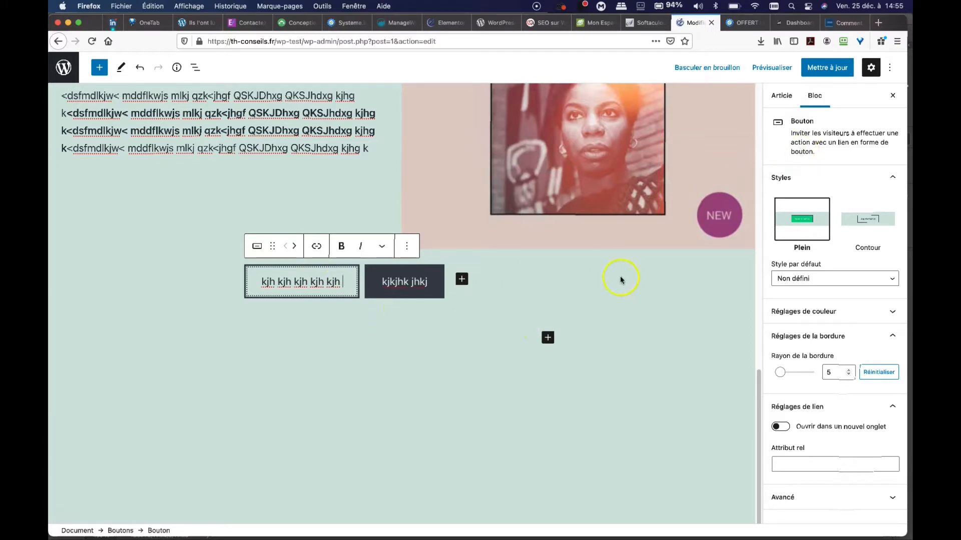
left_click(448, 354)
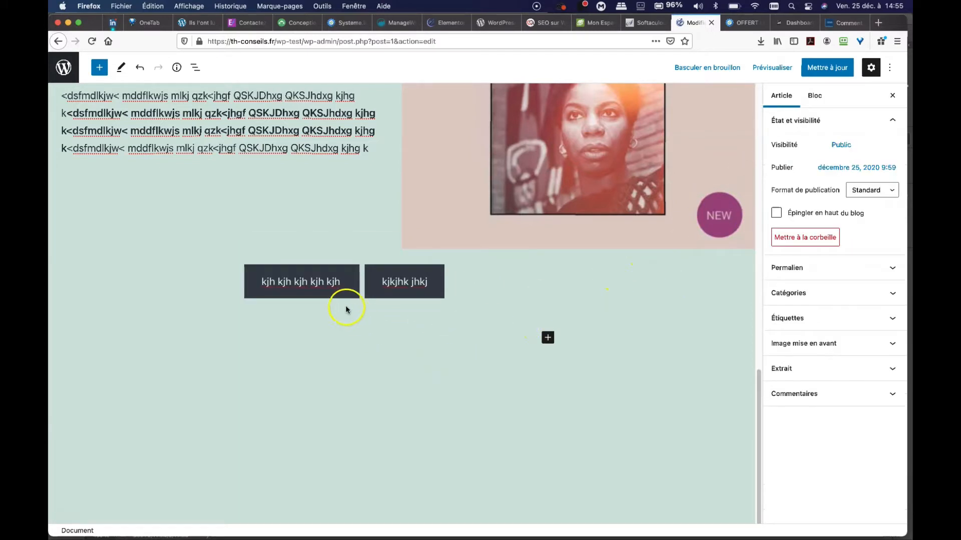
left_click(311, 283)
left_click(857, 216)
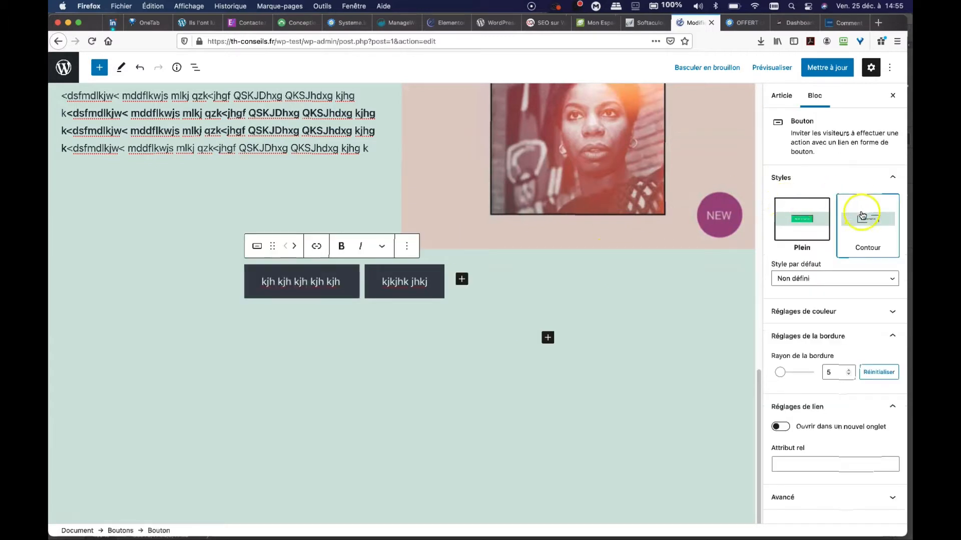
Start an empty paragraph below the buttons and examine its Avancé settings
left_click(520, 402)
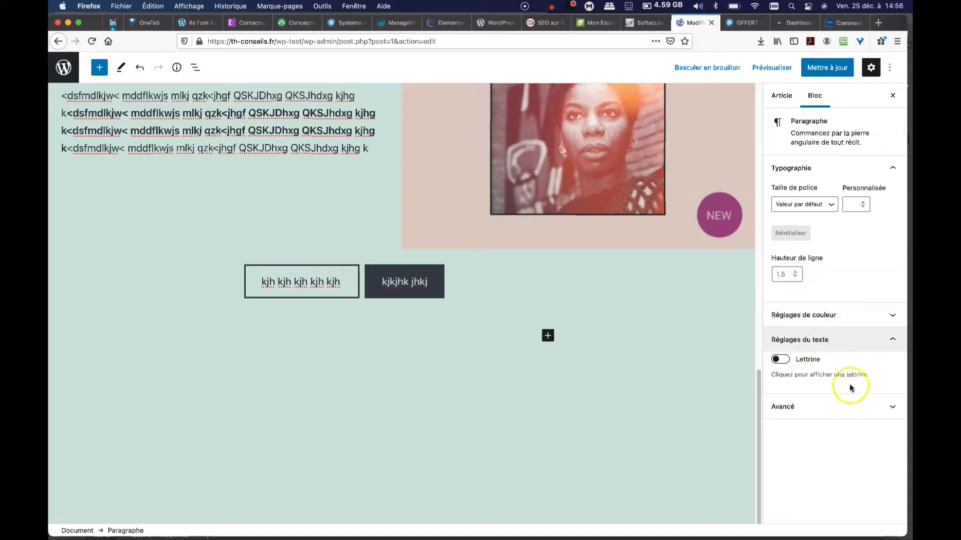
left_click(867, 405)
scroll(830, 399, "down", 3)
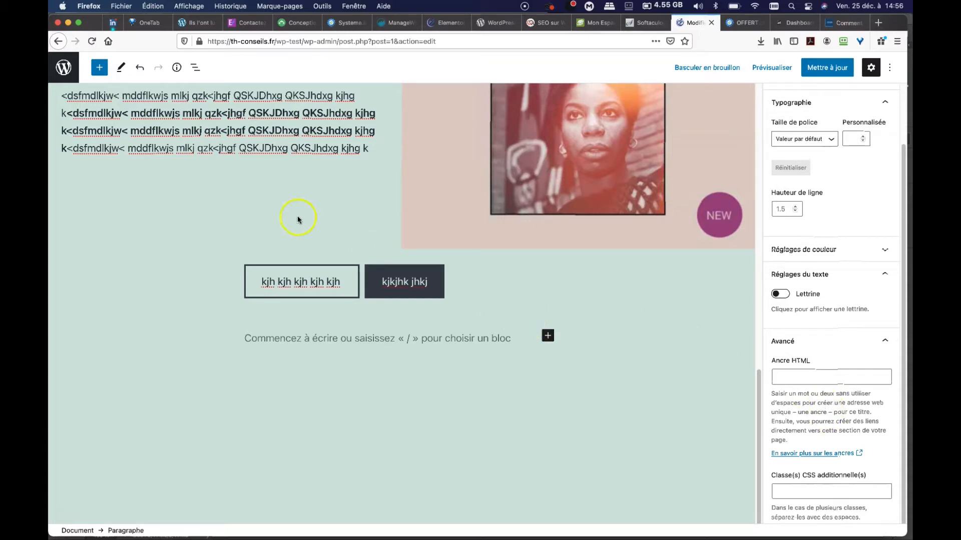
Insert a Saut de page block below the two buttons
left_click(99, 67)
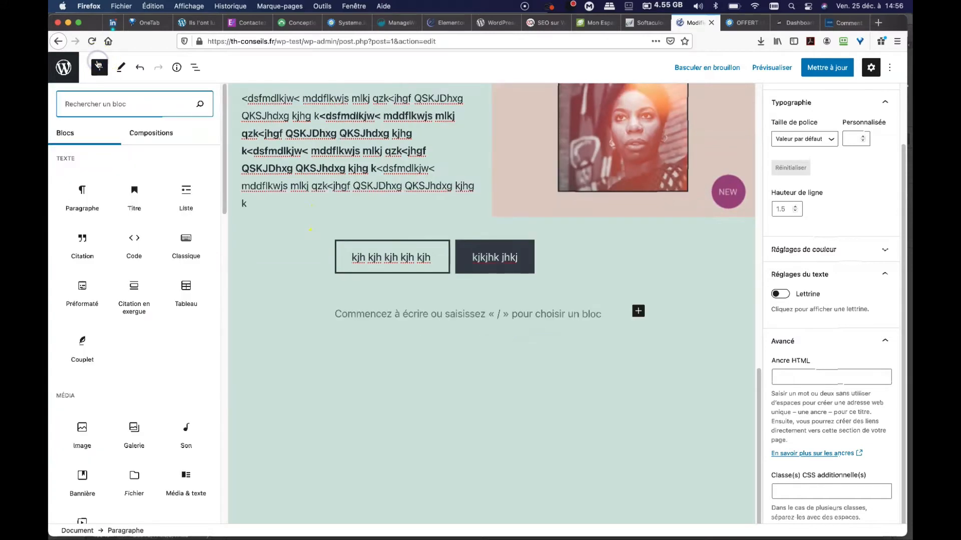
scroll(171, 295, "down", 15)
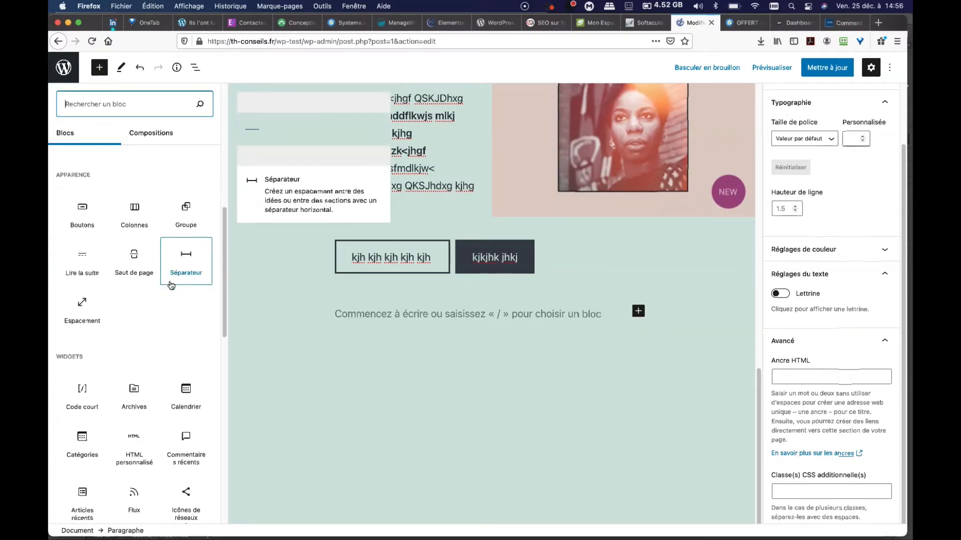
scroll(172, 286, "down", 2)
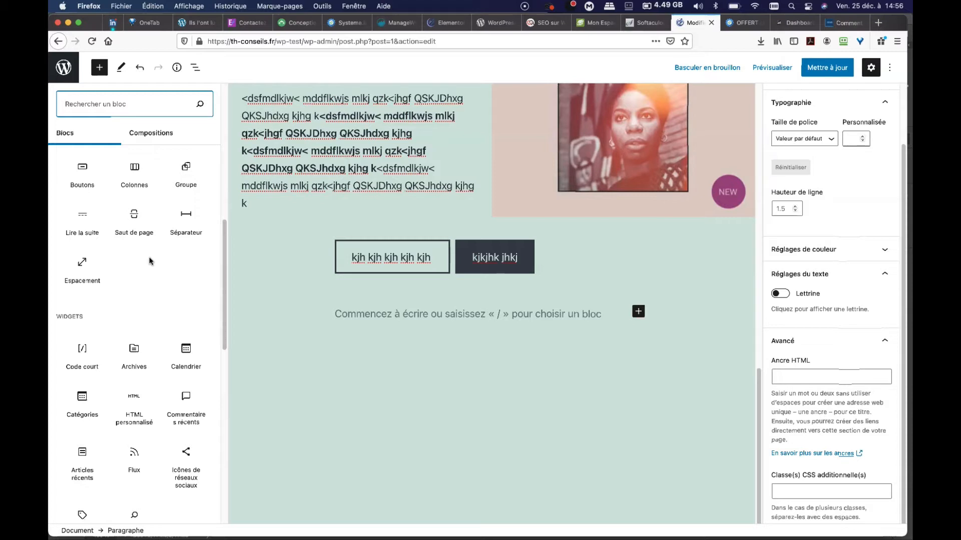
left_click(135, 220)
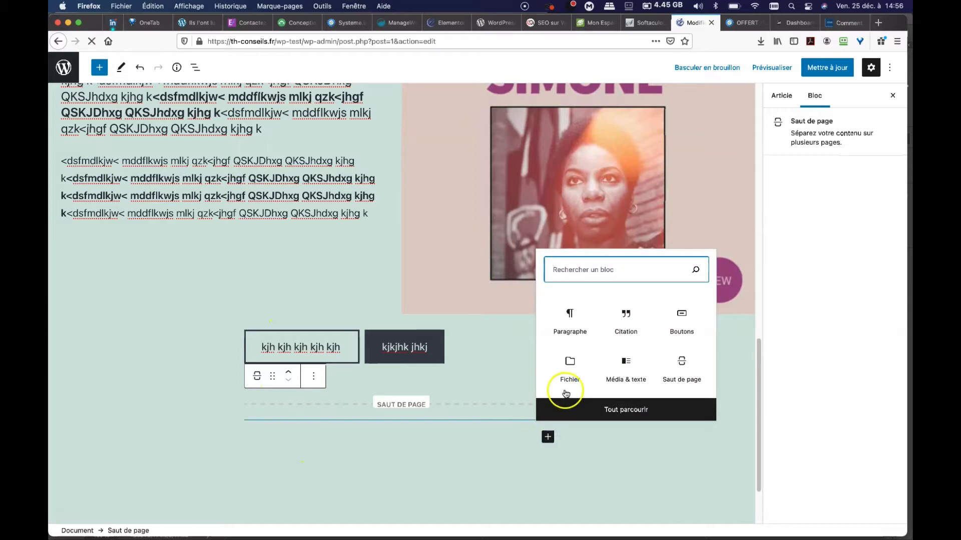
Add a paragraph after the page break with the text "kjh kjhk jhk jh kj h"
left_click(568, 319)
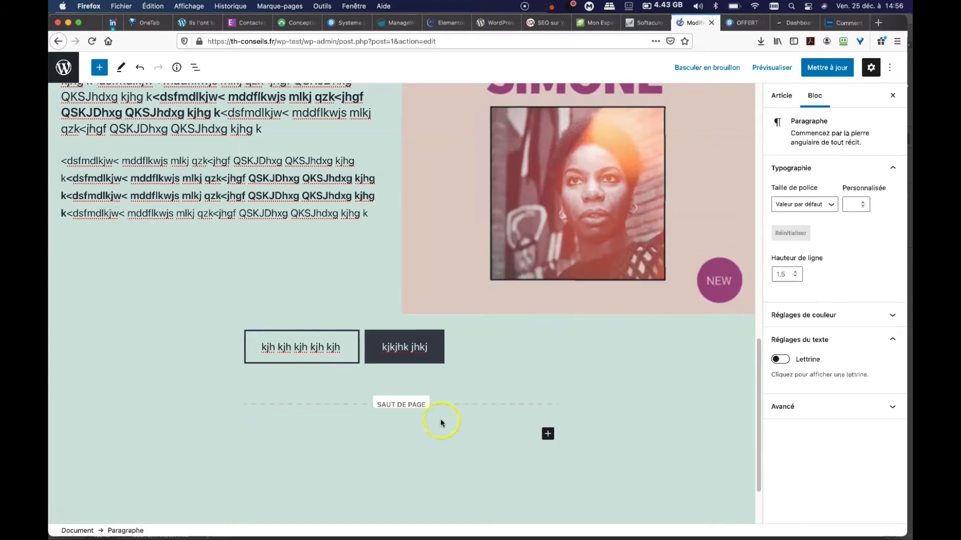
type("k")
scroll(440, 421, "down", 2)
type("jh kjhk jhk jh kj h")
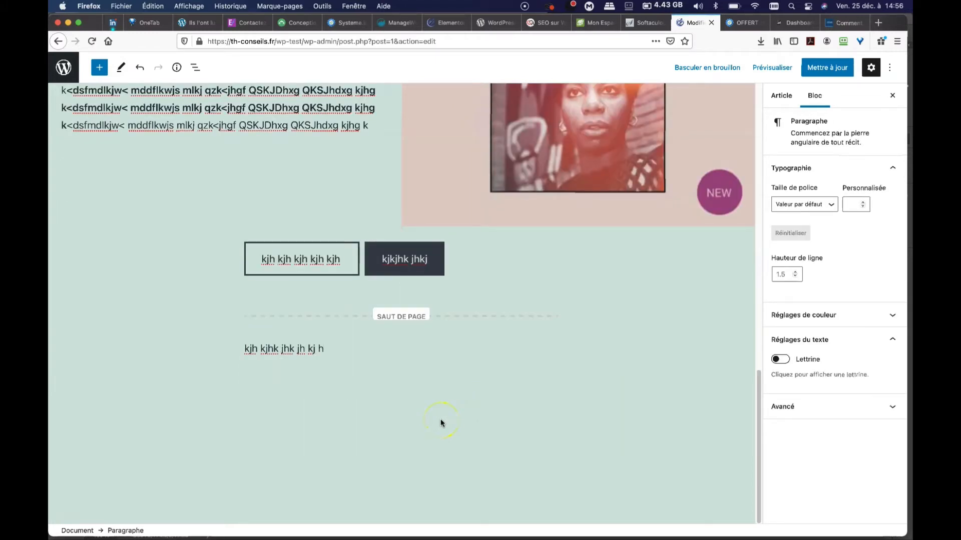
Update the post and open its desktop preview in a new tab
left_click(827, 67)
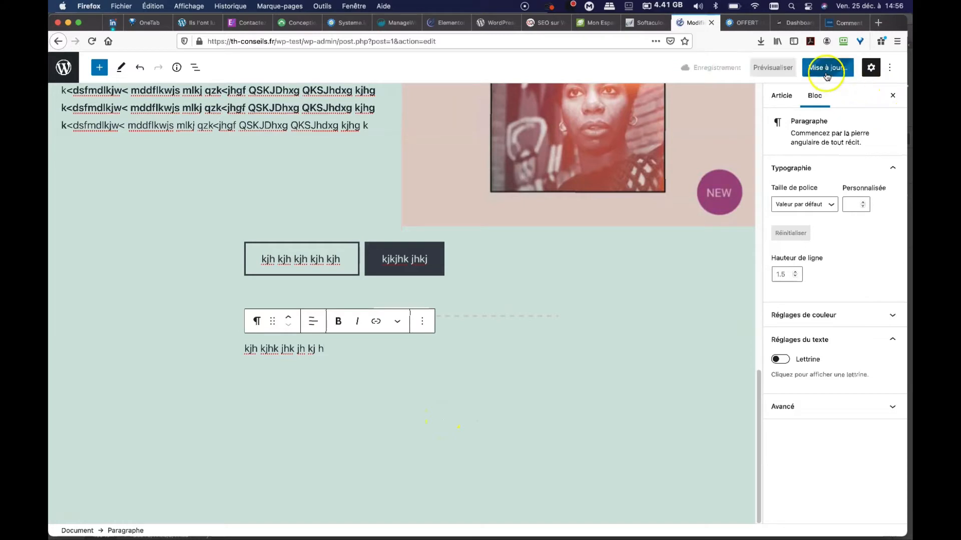
left_click(775, 73)
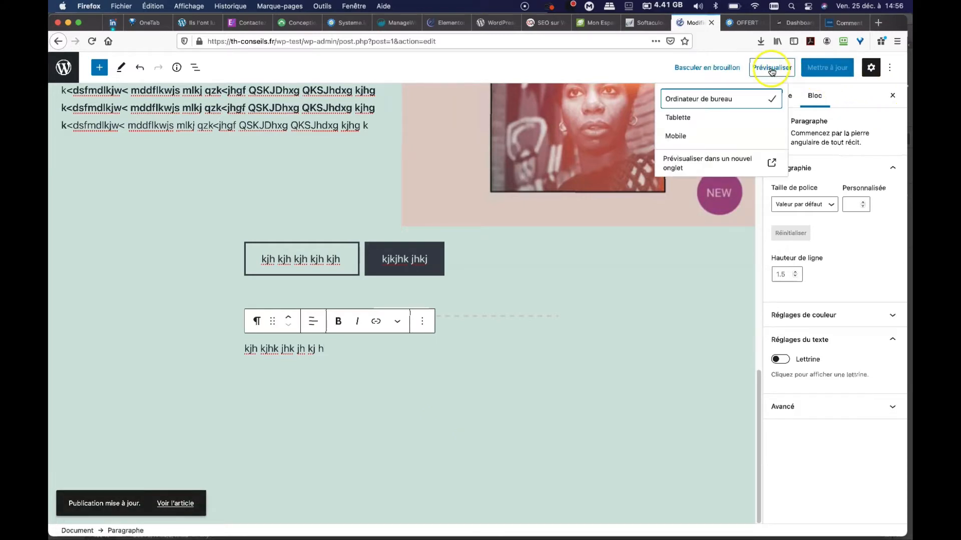
left_click(714, 100)
left_click(743, 164)
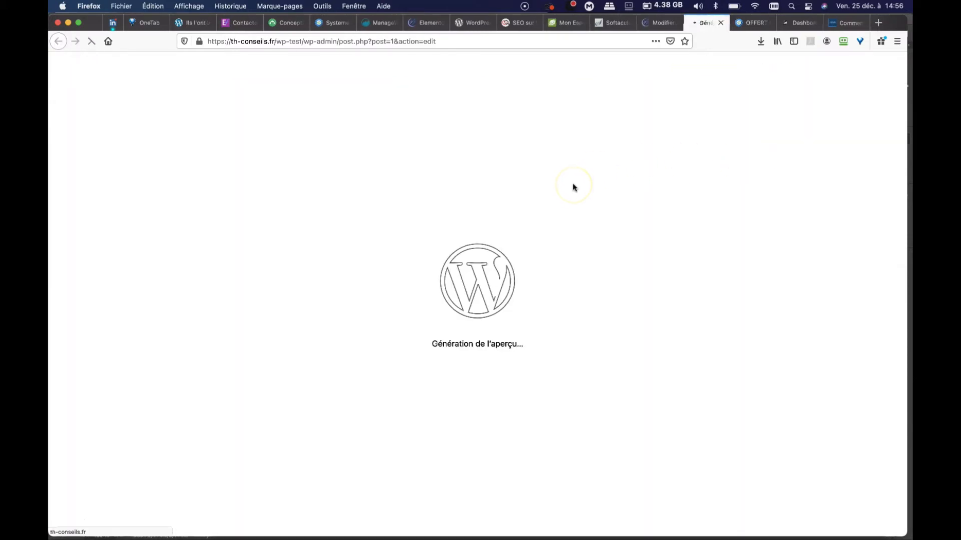
Check the page break in the post preview by visiting Page 2 and going back to Page 1, and close the preview
scroll(572, 183, "down", 15)
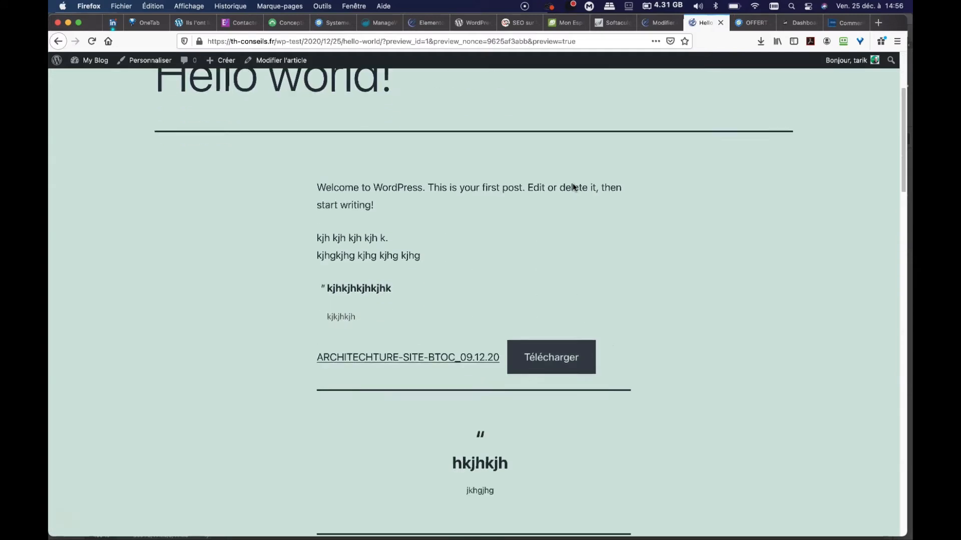
scroll(573, 185, "down", 9)
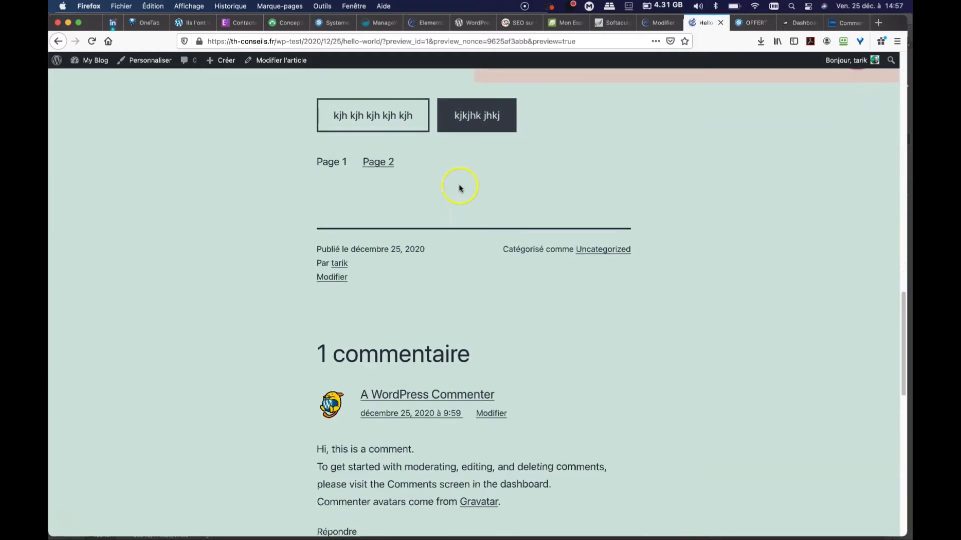
scroll(443, 182, "up", 3)
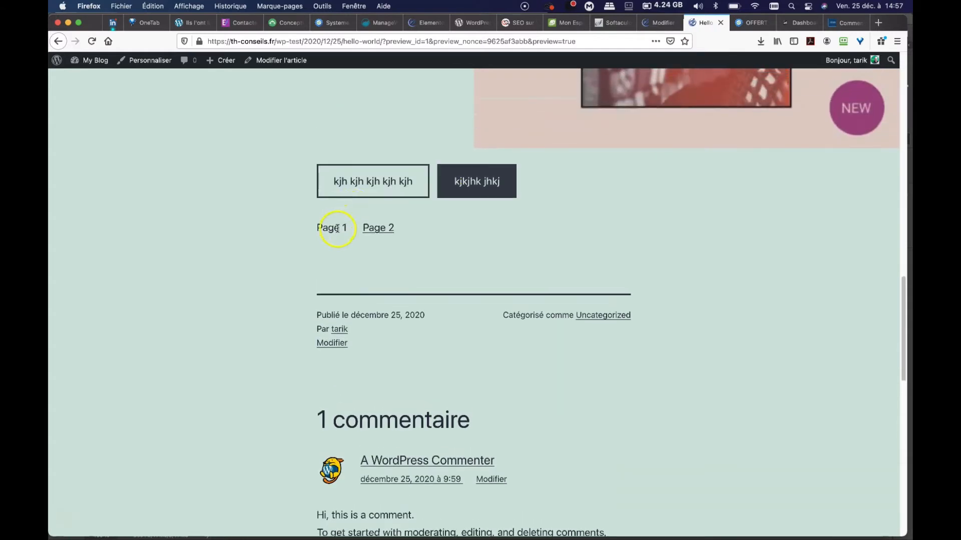
left_click(379, 229)
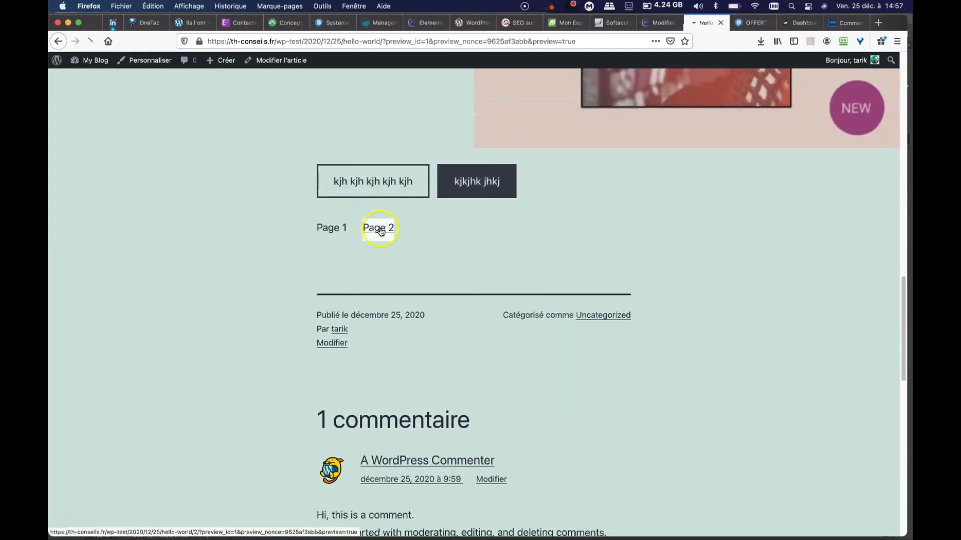
scroll(382, 271, "down", 3)
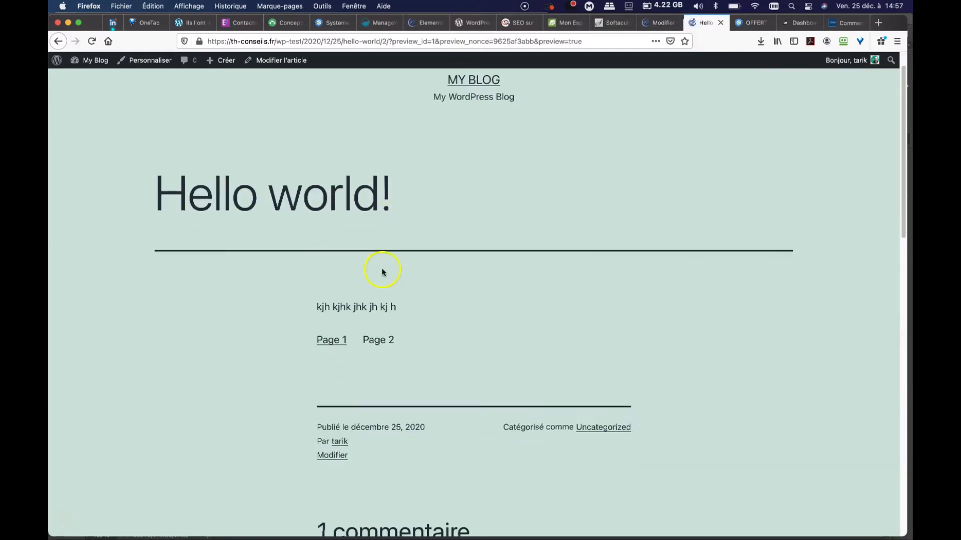
triple_click(359, 279)
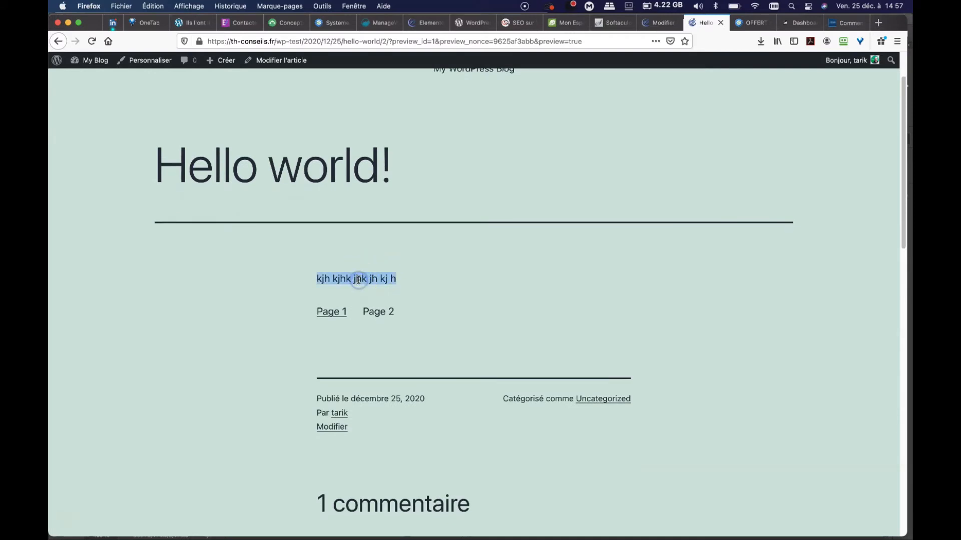
left_click(333, 313)
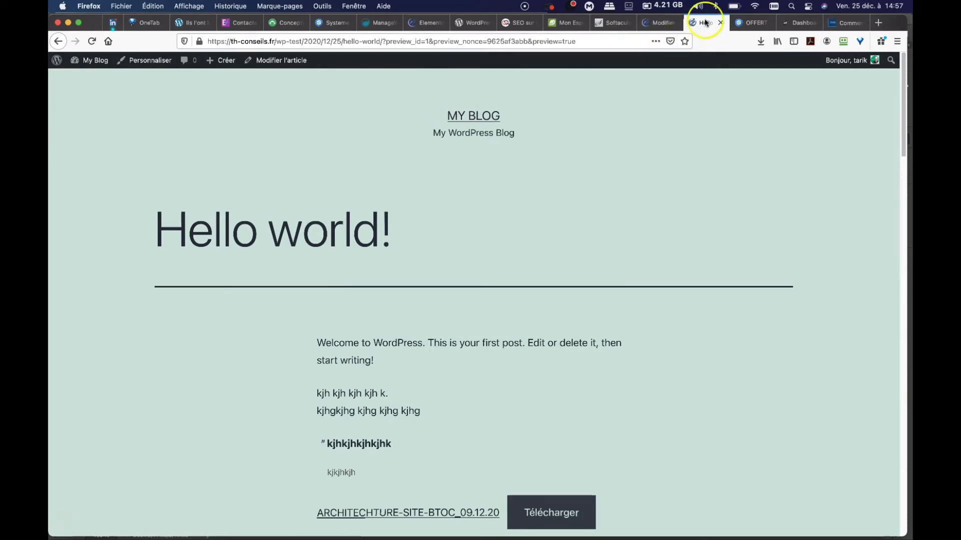
left_click(721, 22)
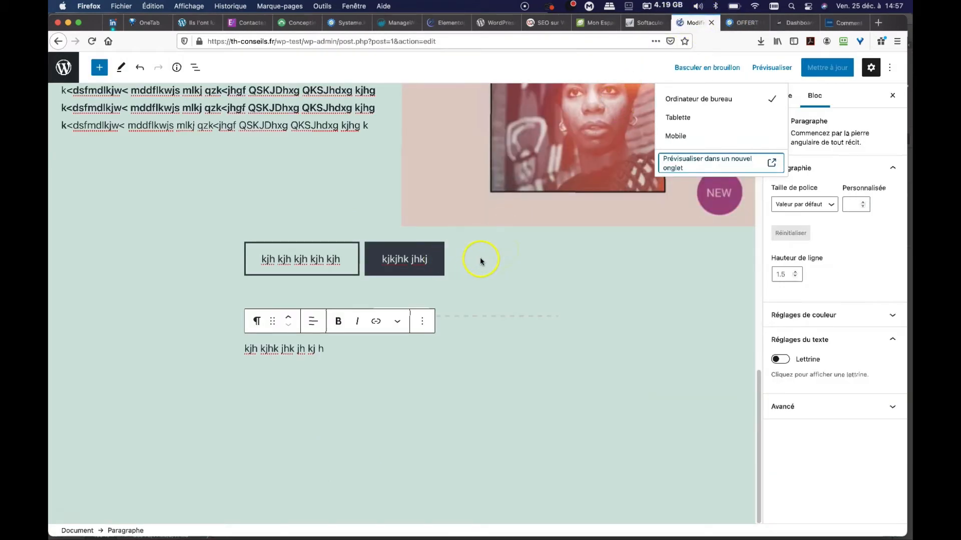
scroll(480, 261, "up", 15)
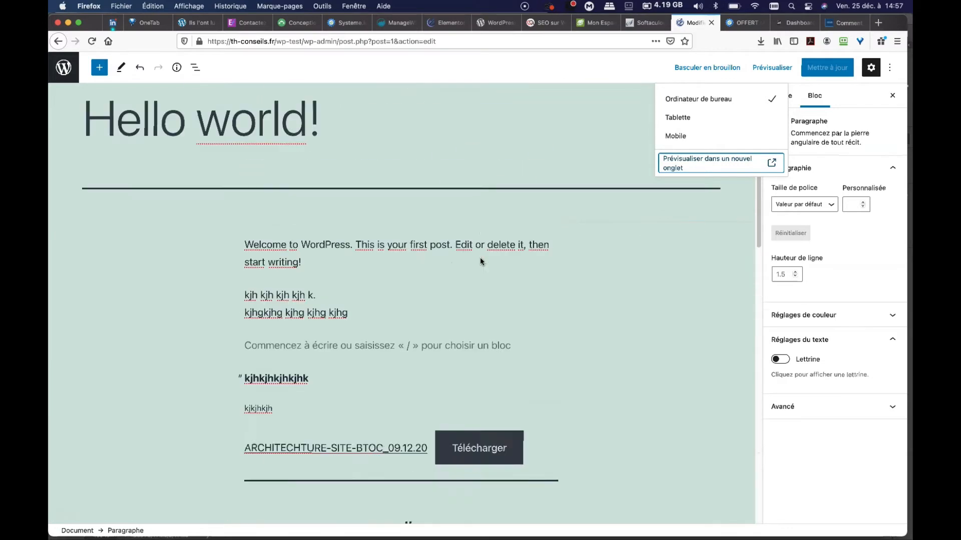
scroll(481, 261, "up", 1)
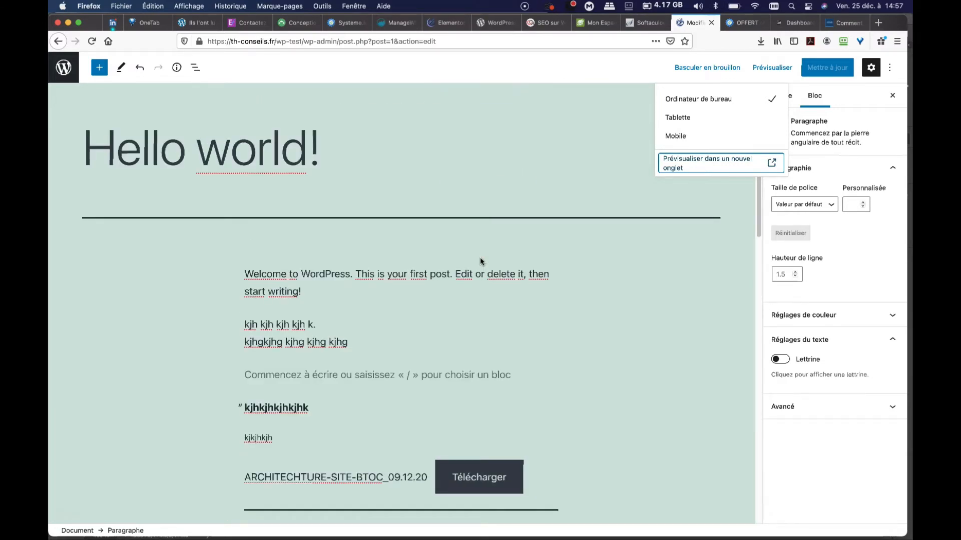
Browse the block library through the Média, Apparence and Widgets categories, examining the available widget blocks, and close it
left_click(453, 210)
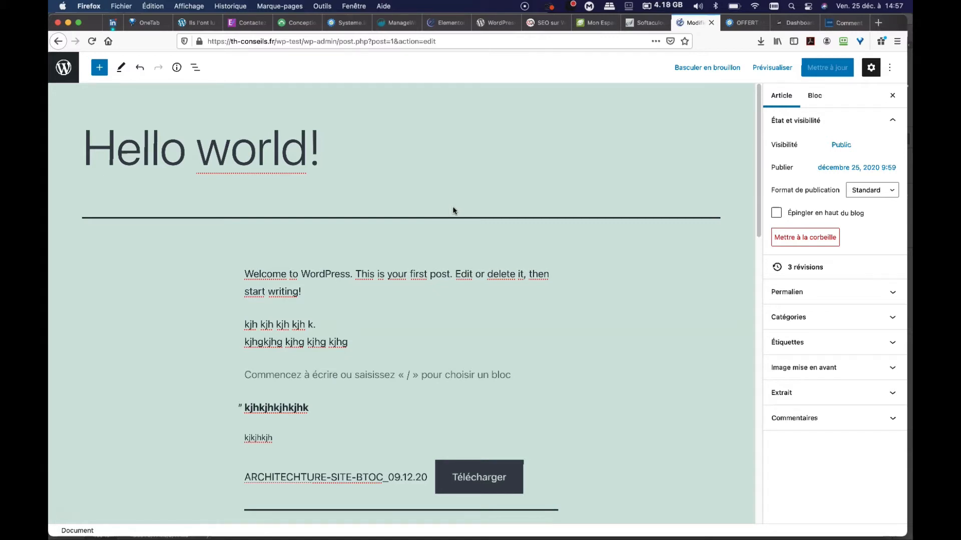
left_click(99, 67)
scroll(148, 237, "down", 10)
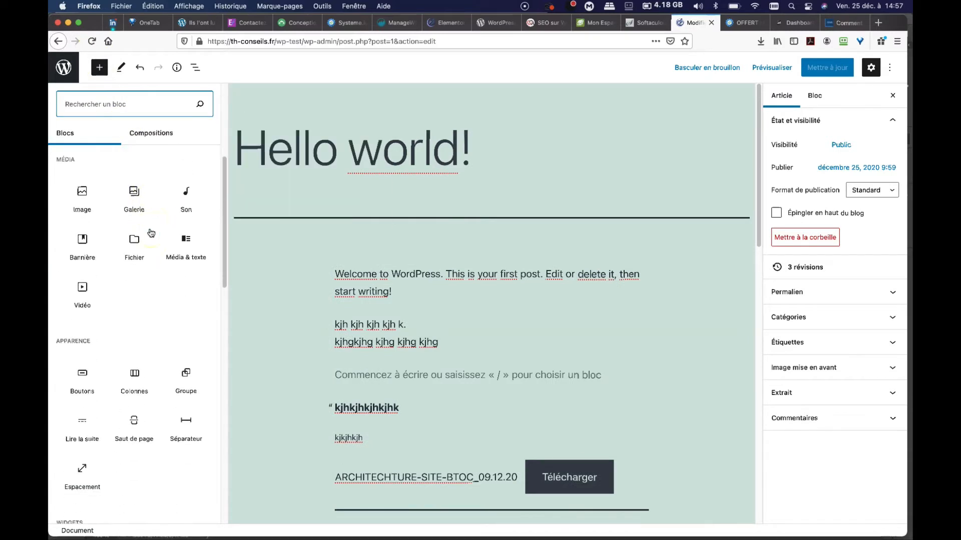
scroll(151, 232, "down", 2)
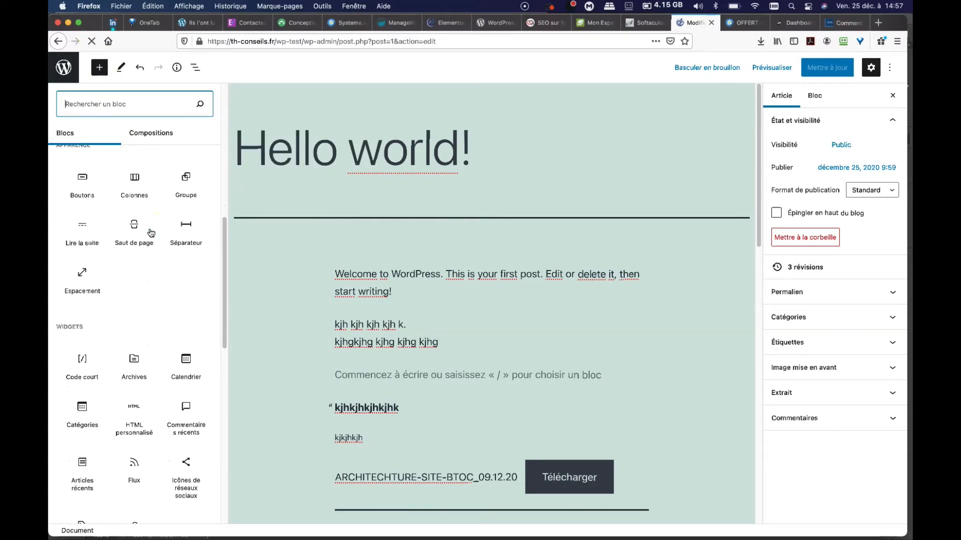
mouse_move(140, 226)
scroll(163, 286, "down", 3)
scroll(163, 288, "down", 5)
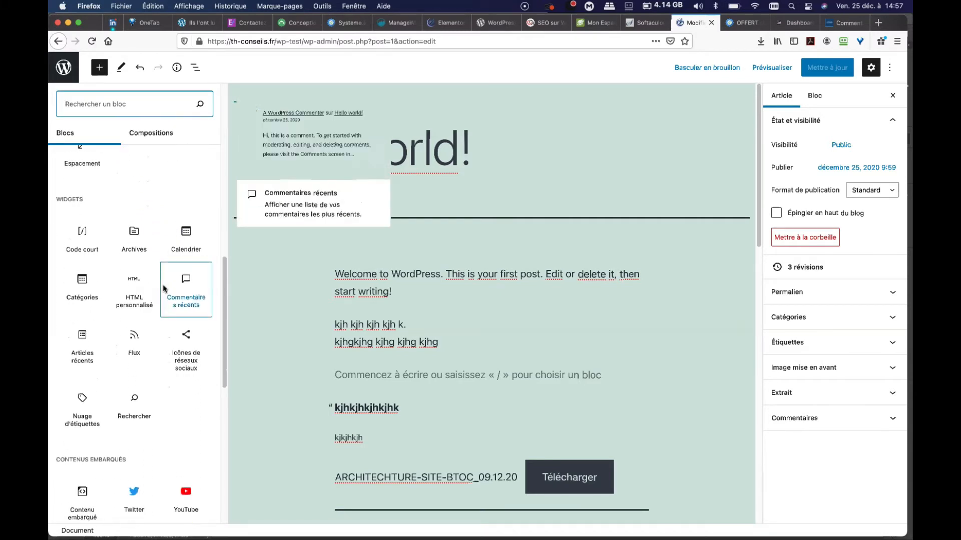
mouse_move(163, 288)
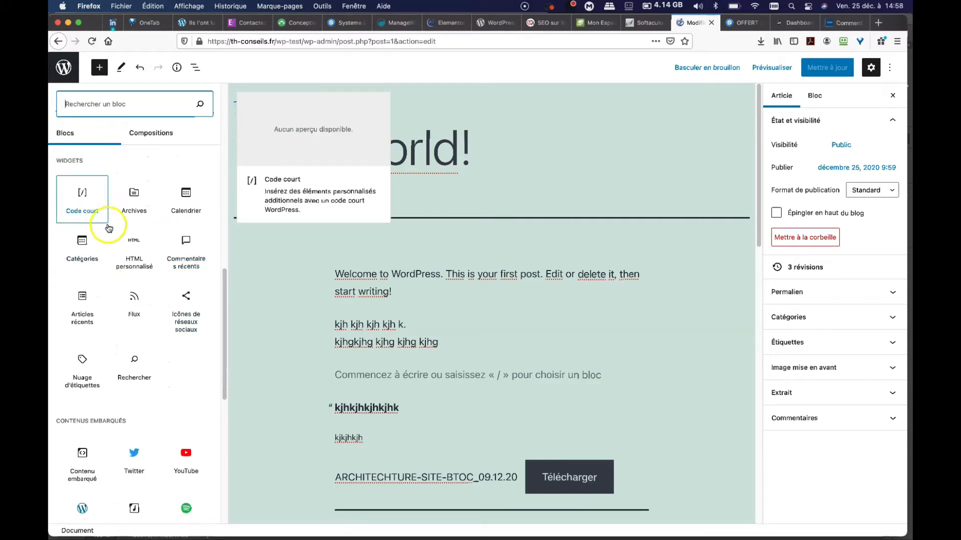
mouse_move(88, 208)
left_click(319, 289)
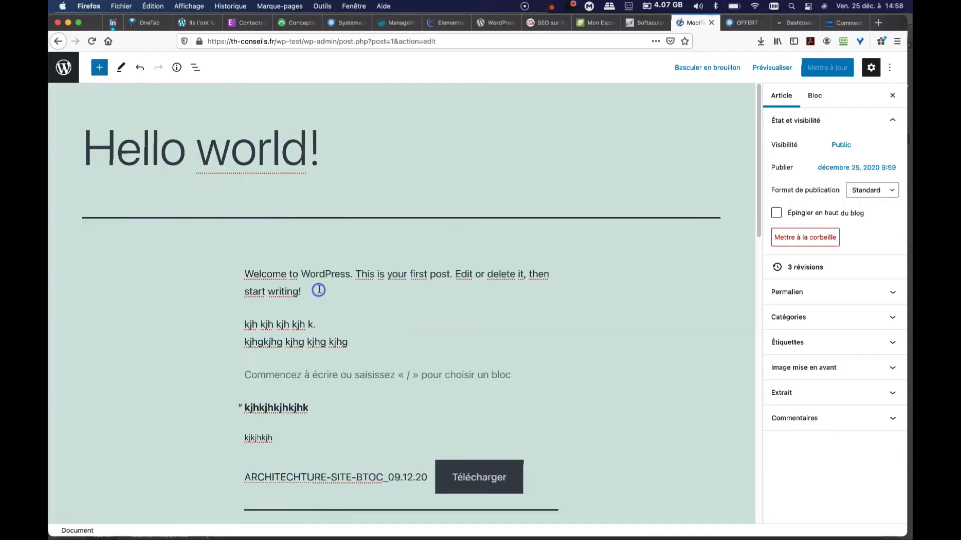
Insert a Code court block from the Widgets category below the last paragraph of the post
left_click(100, 70)
scroll(151, 320, "down", 3)
scroll(155, 341, "down", 6)
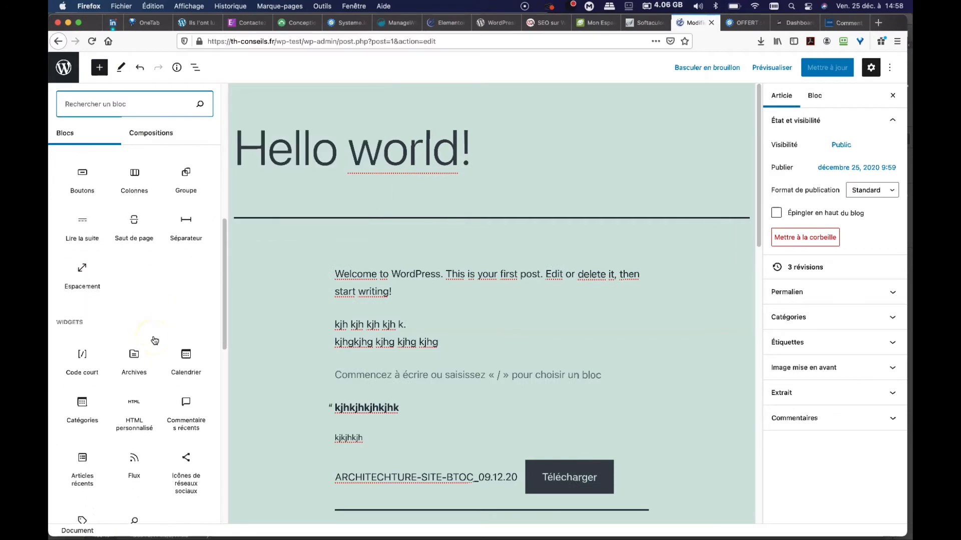
mouse_move(91, 340)
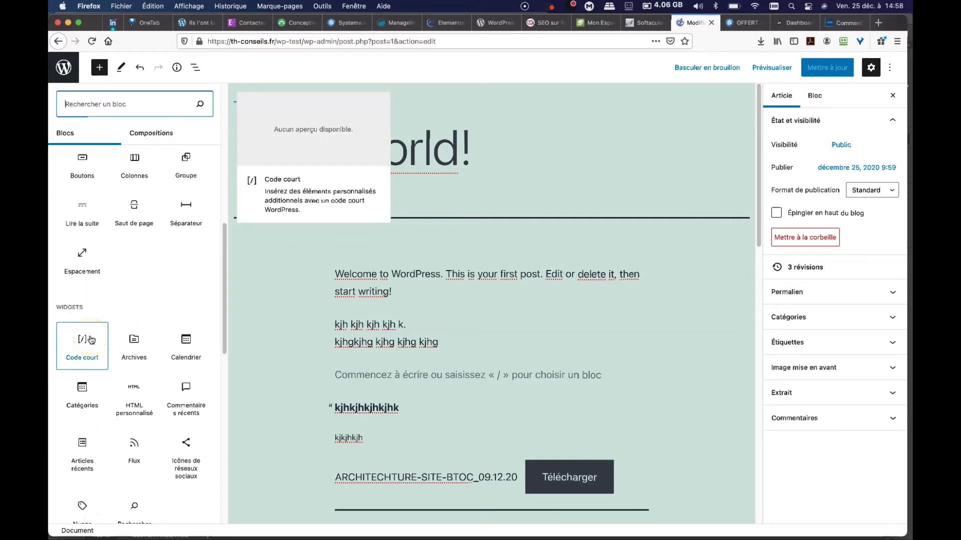
left_click(91, 341)
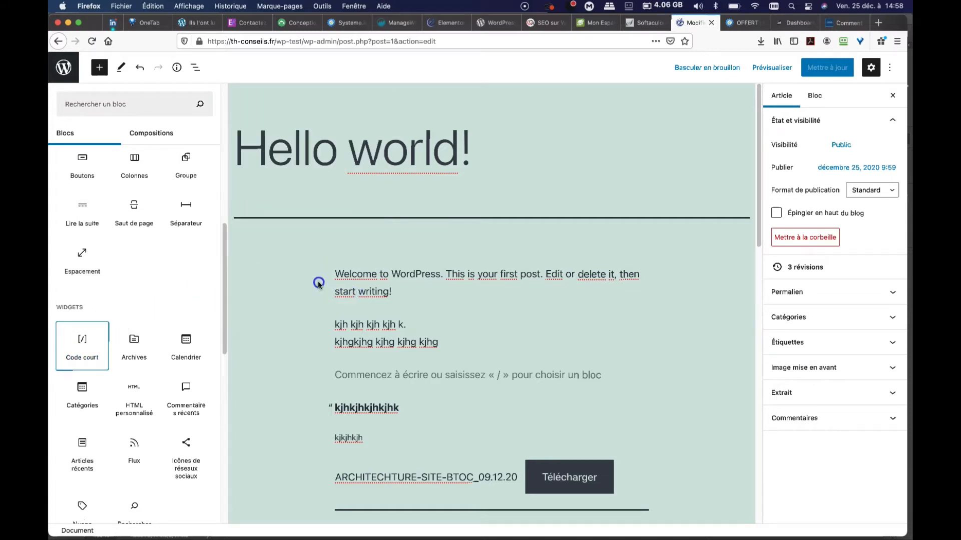
mouse_move(141, 329)
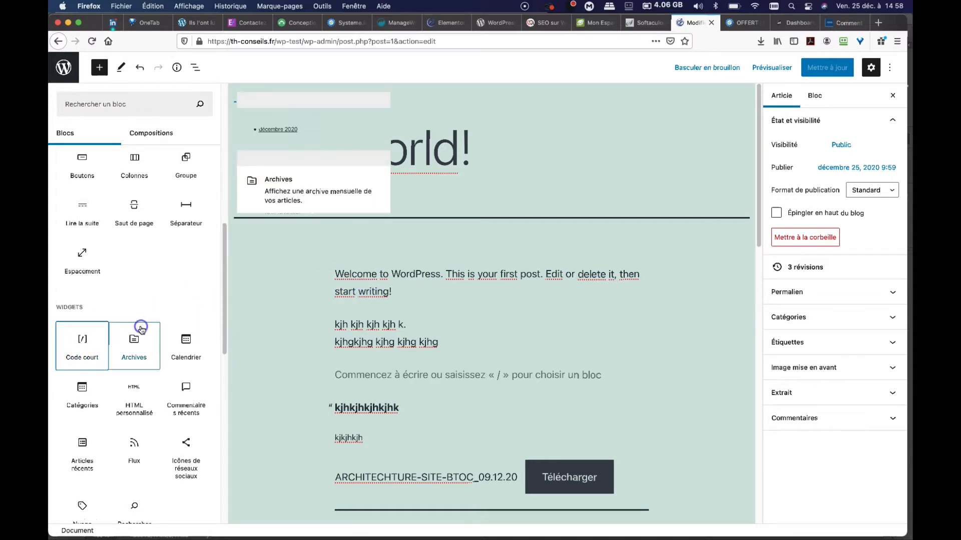
left_click(88, 345)
scroll(301, 365, "down", 5)
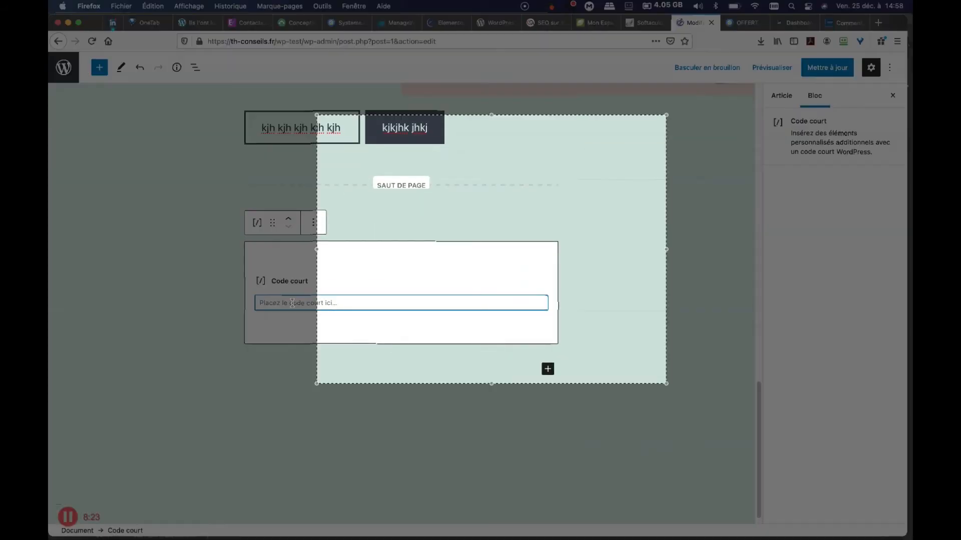
Enter the shortcode "[ddkjghd]" in the Code court block
key("super+shift+5")
key("Escape")
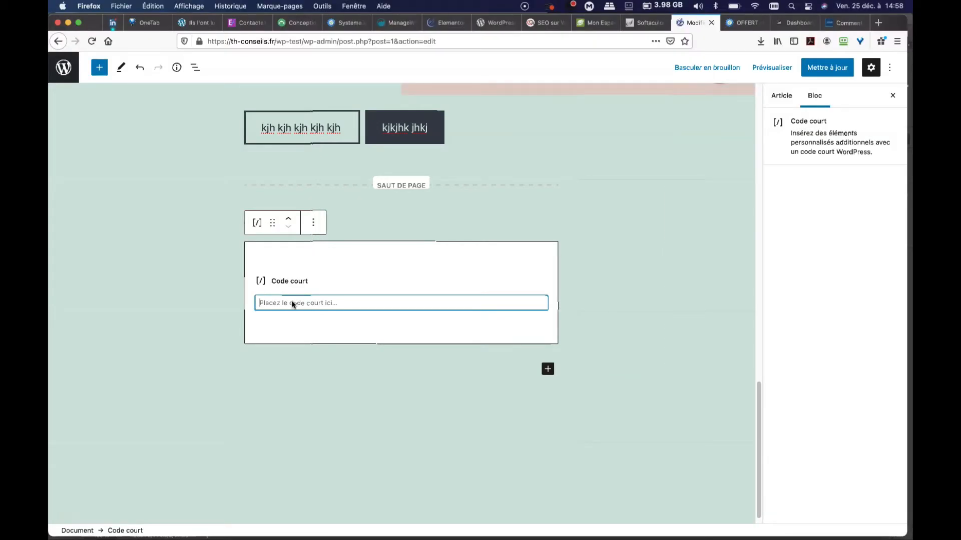
type("[ddkjghd")
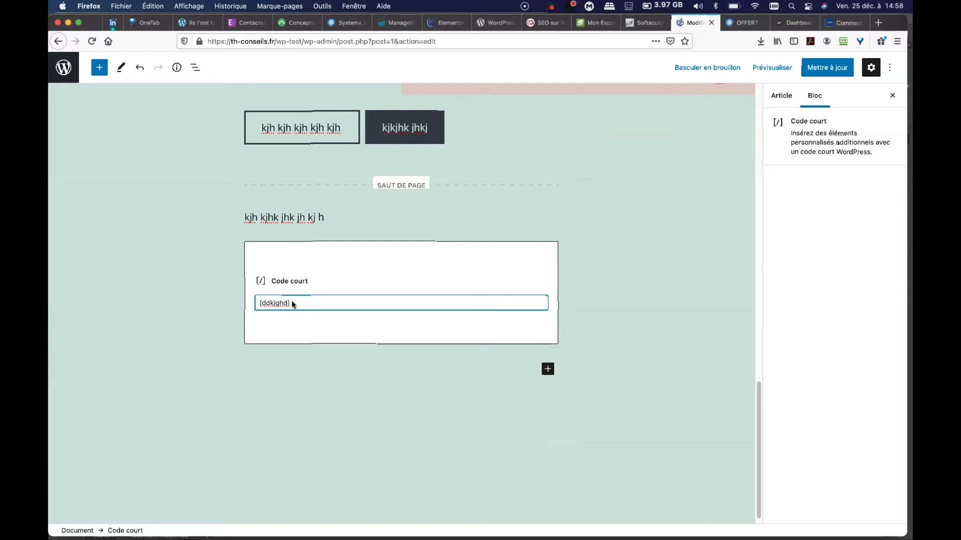
left_click(302, 301)
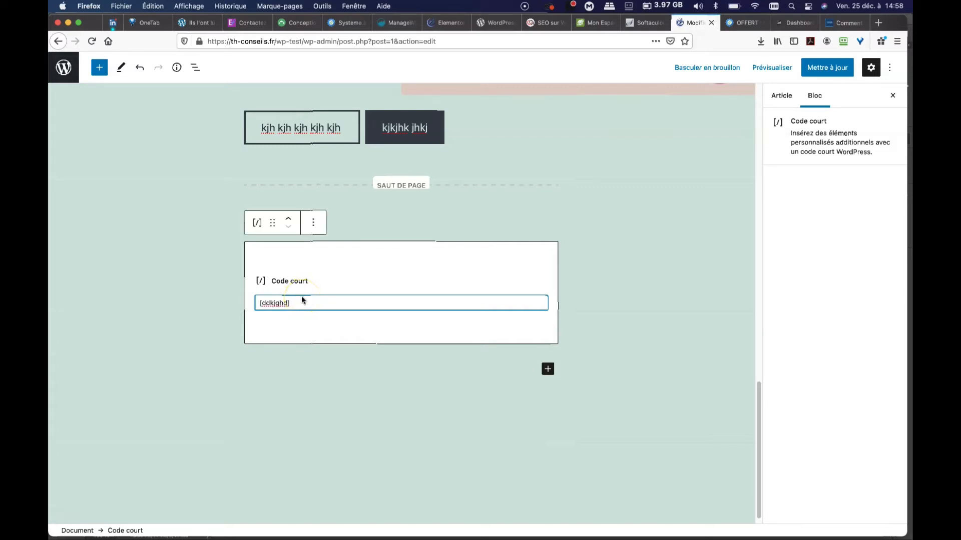
left_click(294, 361)
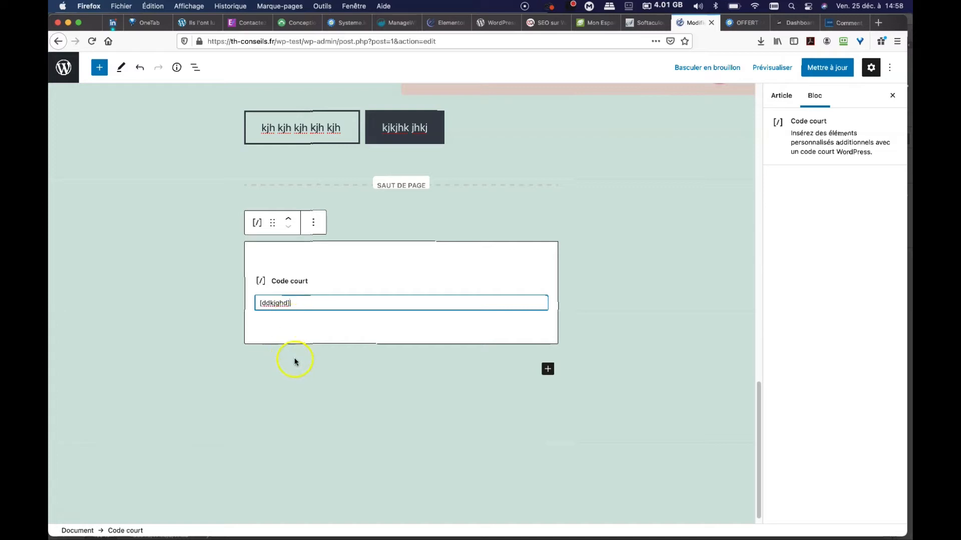
Insert an Icônes de réseaux sociaux block below the Code court block
left_click(99, 67)
scroll(153, 308, "down", 10)
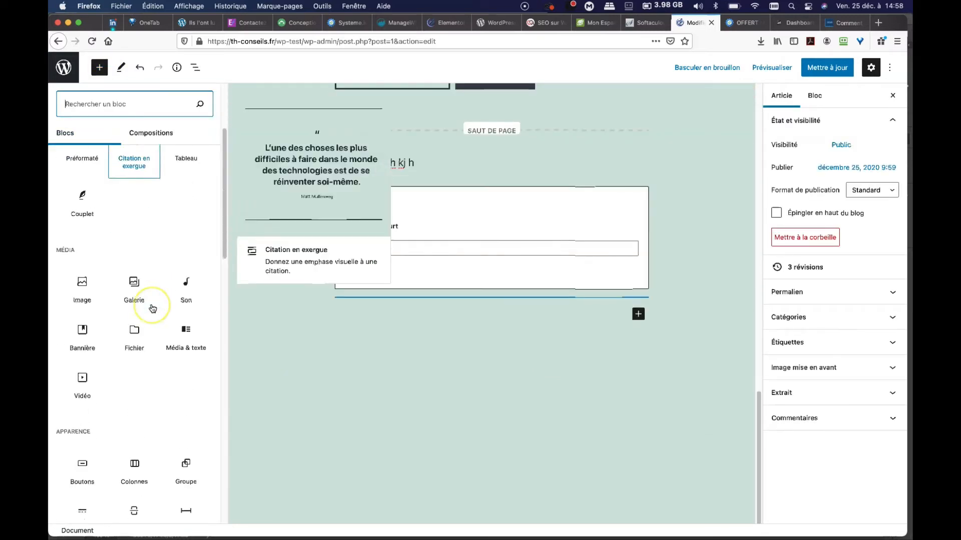
scroll(152, 308, "down", 2)
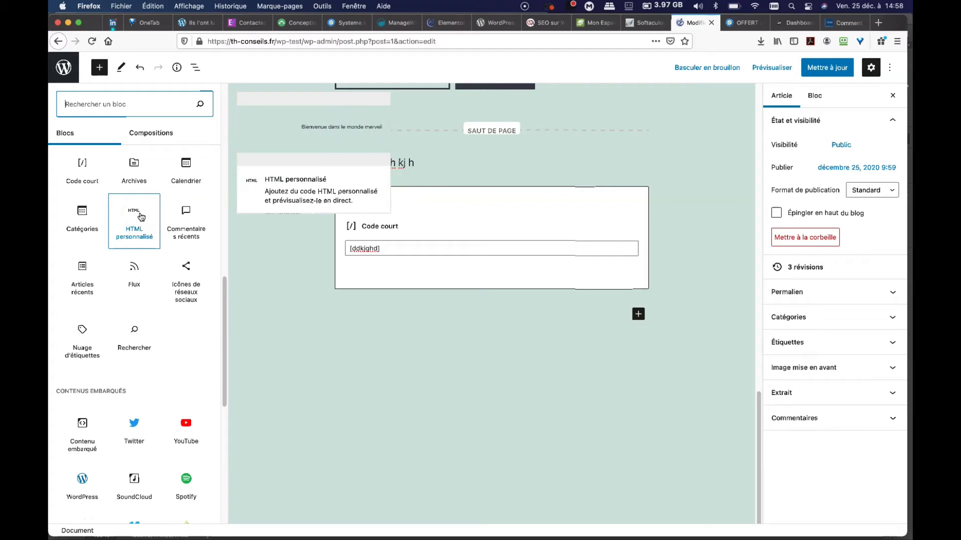
left_click(183, 271)
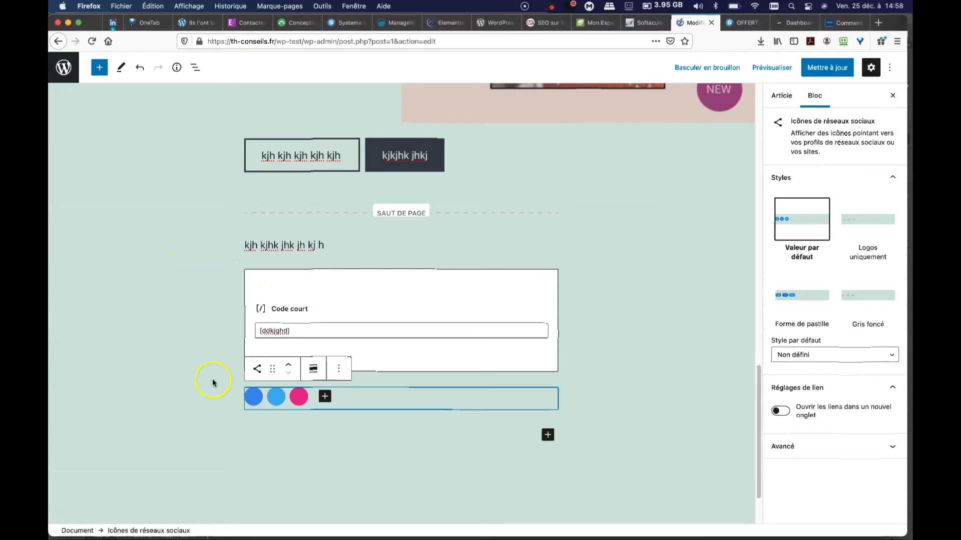
left_click(213, 383)
left_click(309, 398)
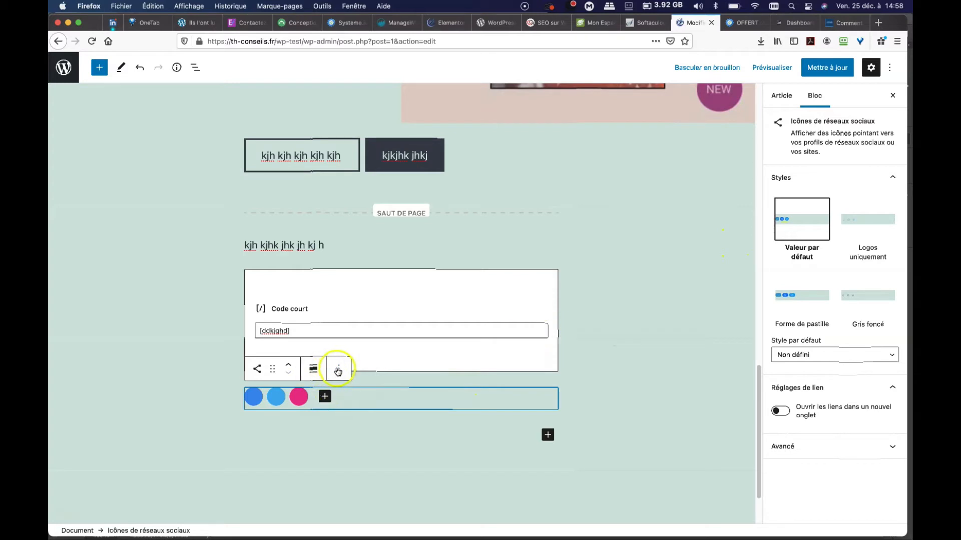
left_click(339, 369)
left_click(150, 384)
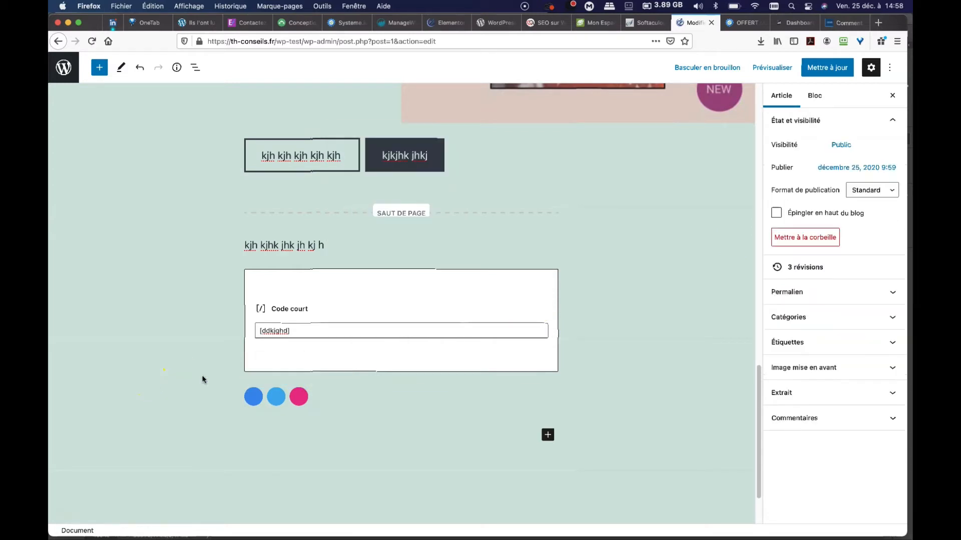
Try the Logos uniquement, Valeur par défaut, Forme de pastille and Gris foncé styles on the social icons block
left_click(349, 400)
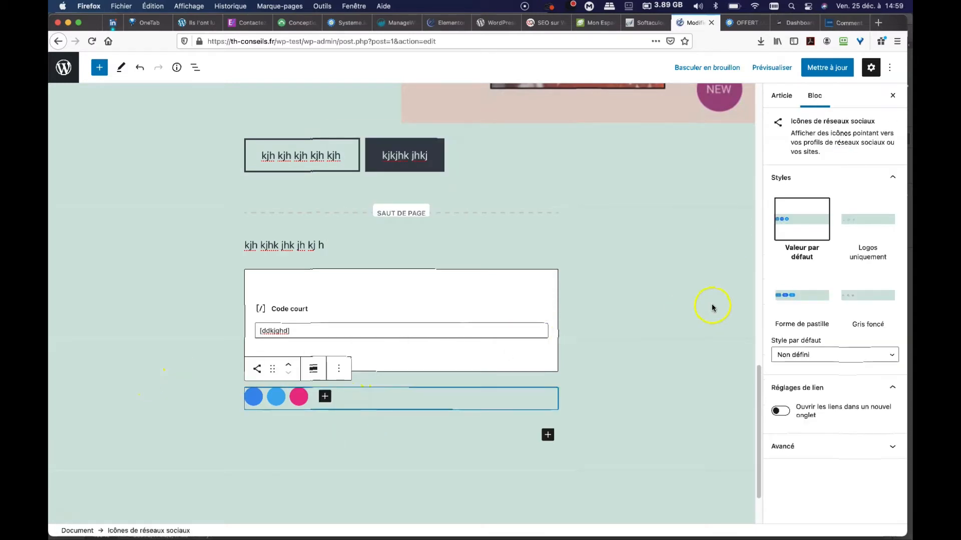
left_click(872, 223)
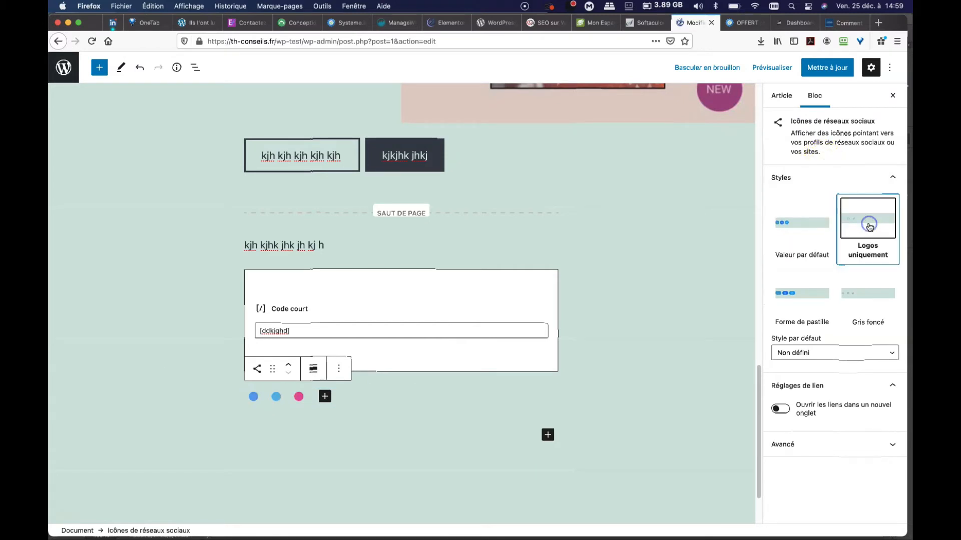
left_click(802, 235)
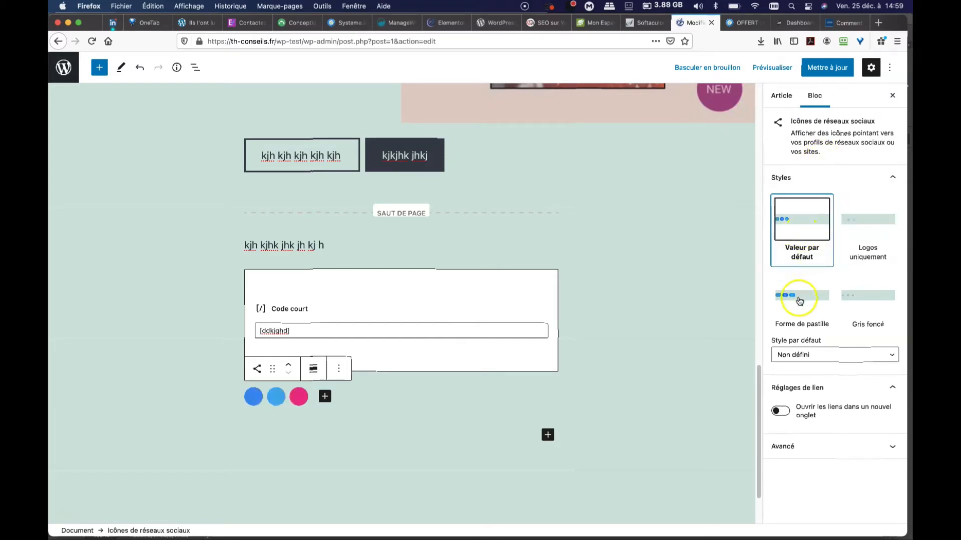
left_click(799, 295)
left_click(854, 295)
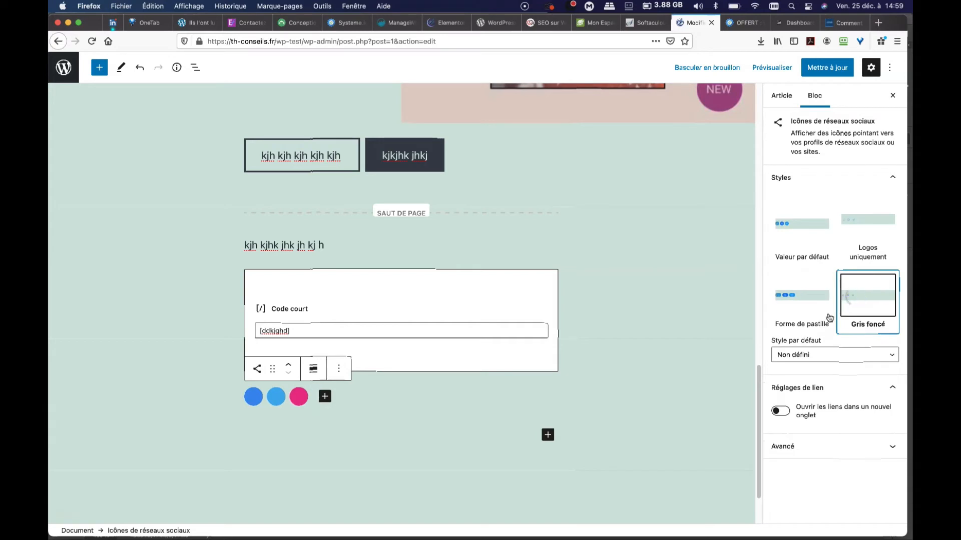
Set the social icons' default style to Logos uniquement and make their links open in a new tab
left_click(809, 354)
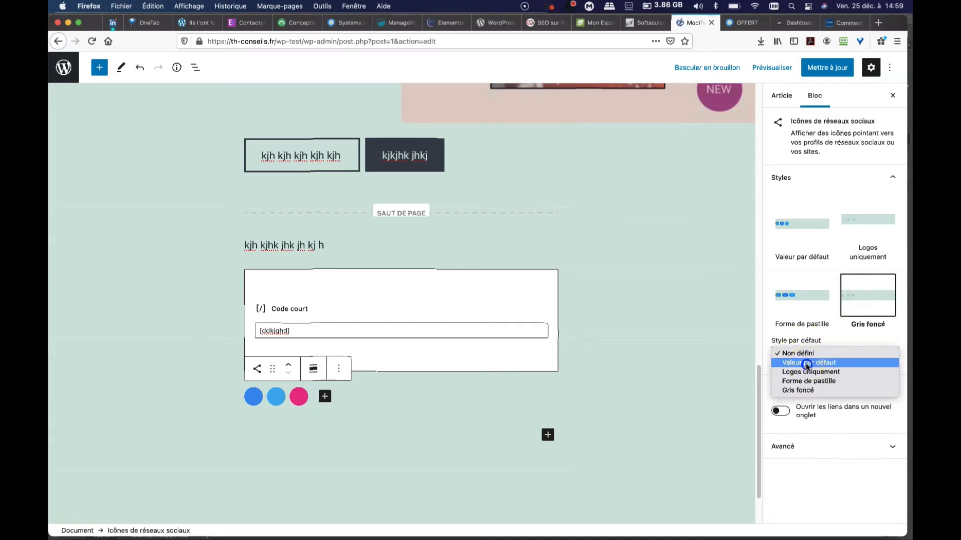
left_click(806, 363)
left_click(805, 355)
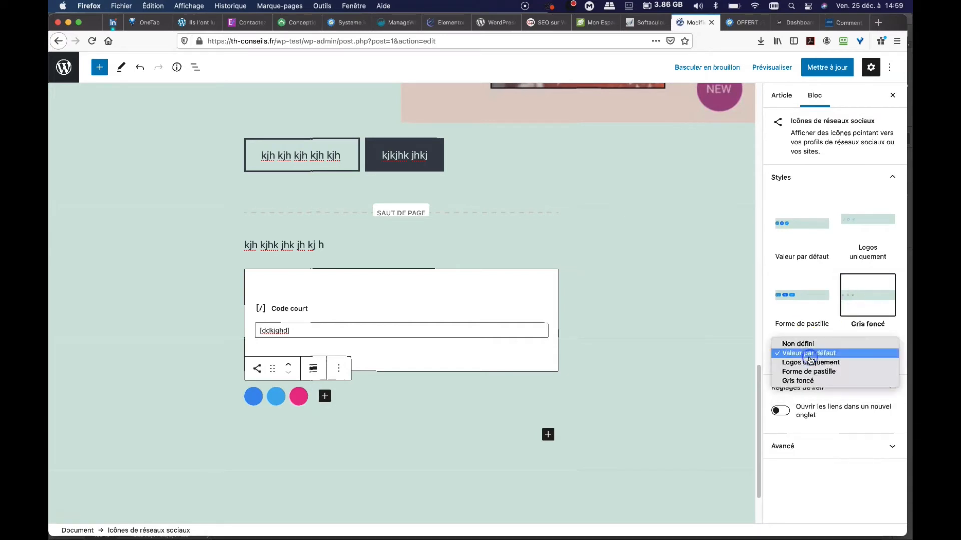
left_click(812, 363)
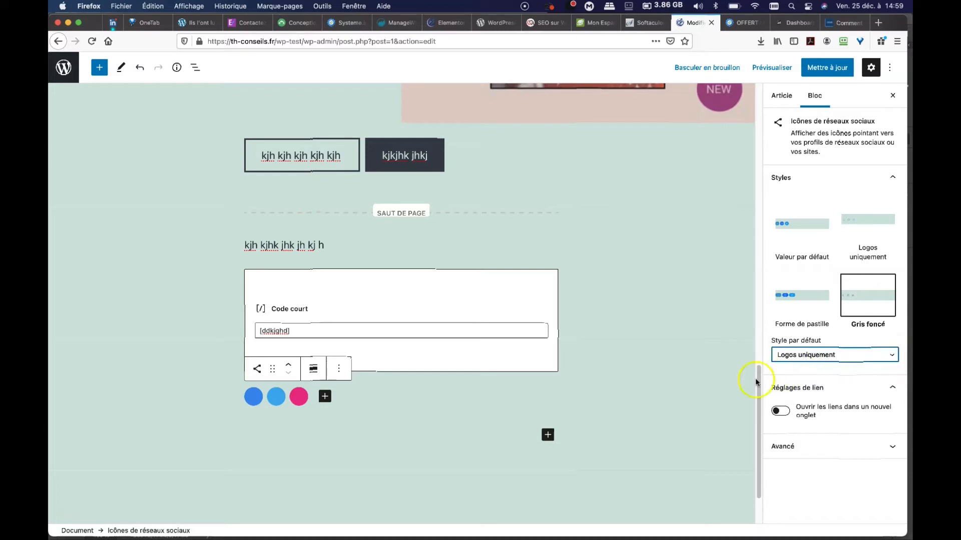
left_click(779, 410)
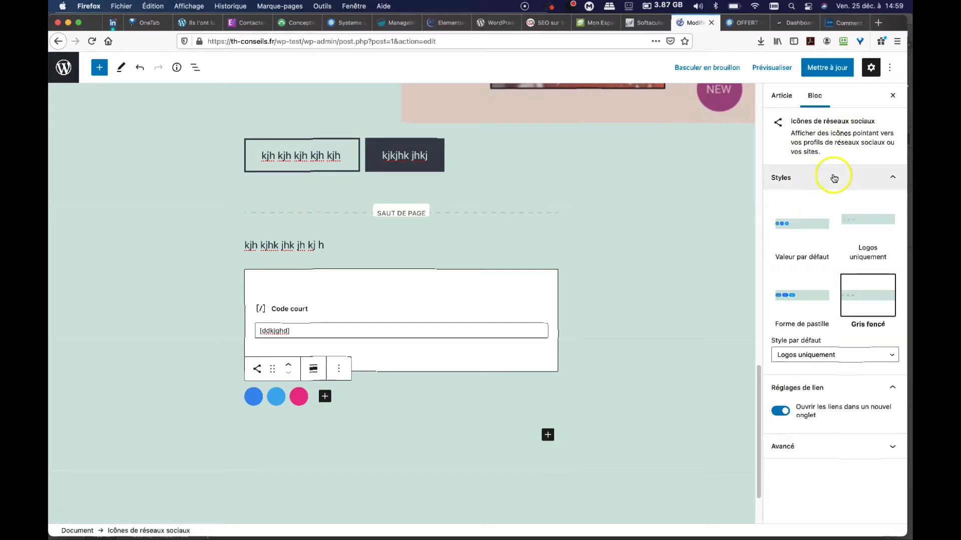
Apply the Valeur par défaut style to the social icons block
left_click(855, 178)
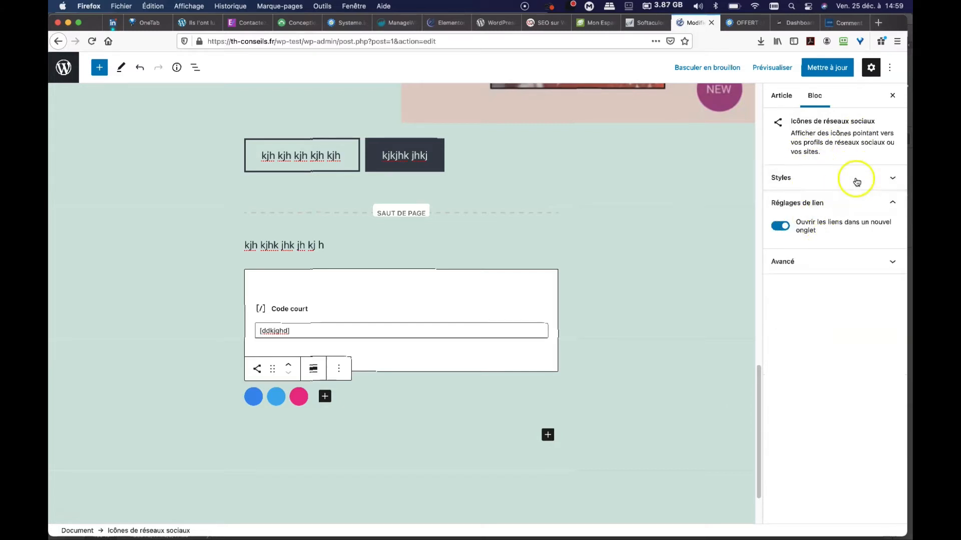
left_click(893, 179)
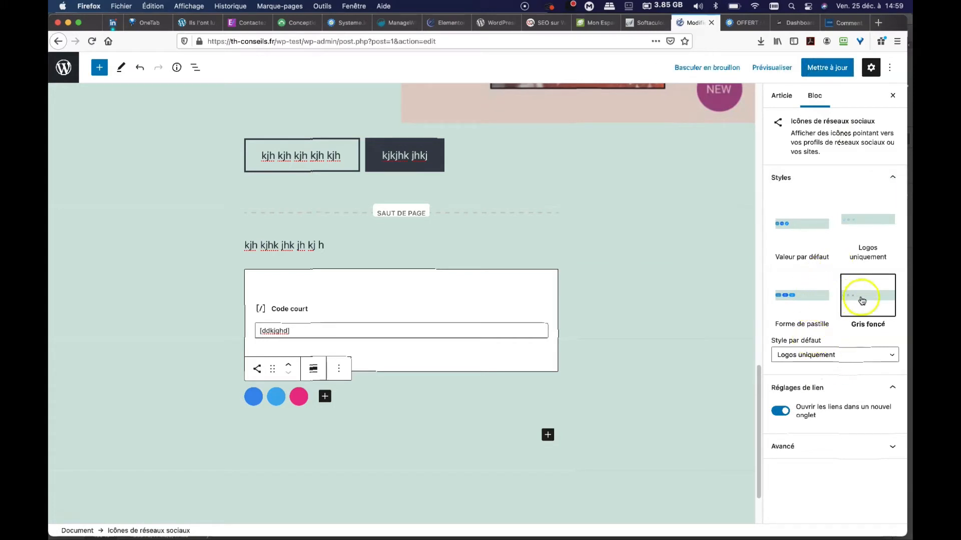
left_click(781, 96)
left_click(814, 98)
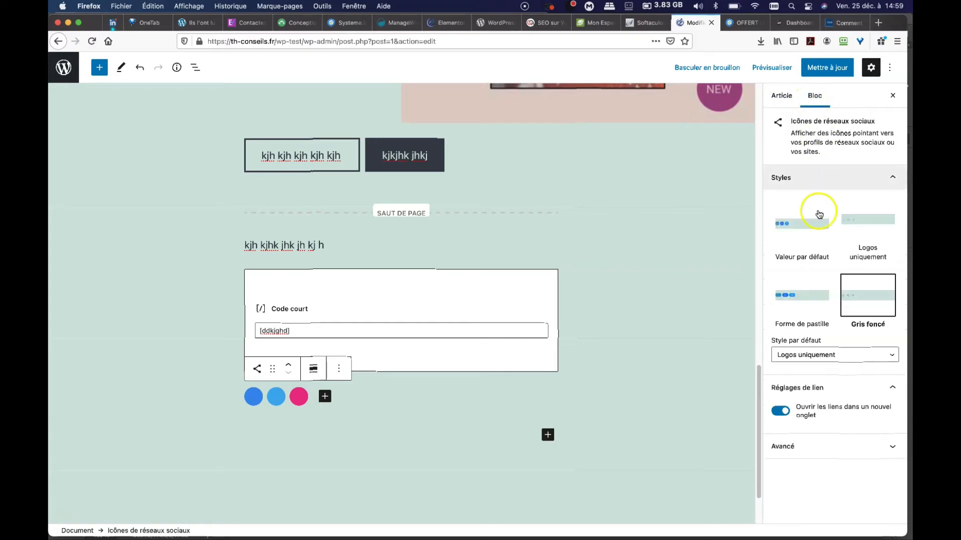
left_click(812, 221)
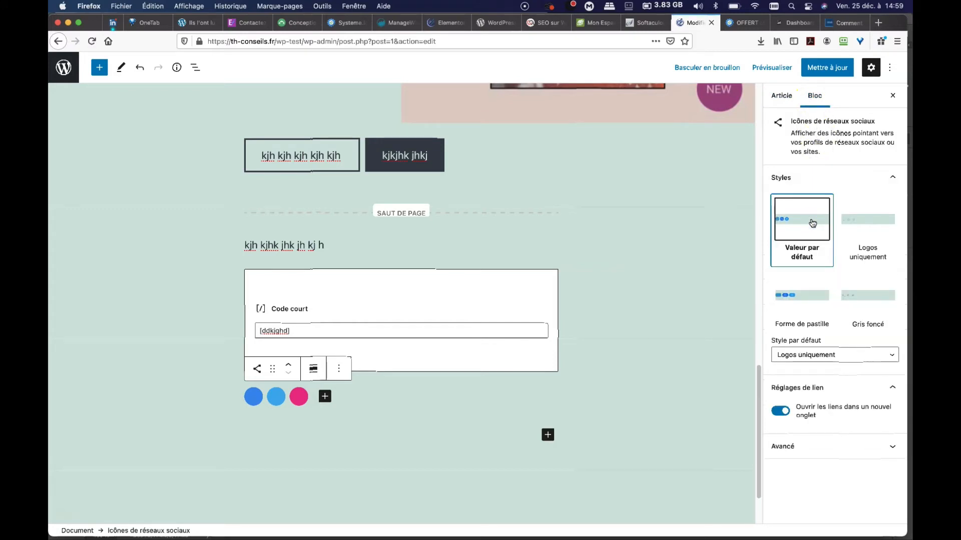
left_click(810, 221)
left_click(325, 398)
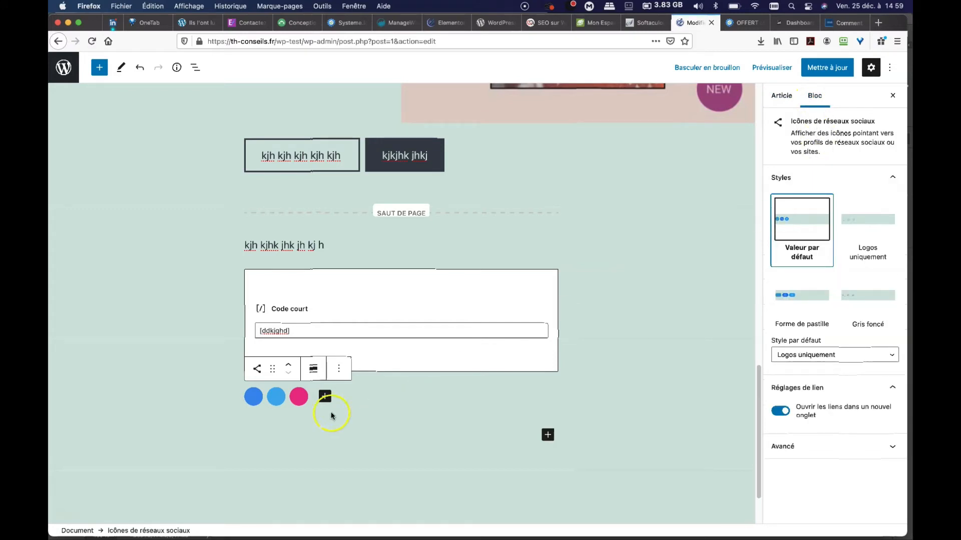
left_click(296, 400)
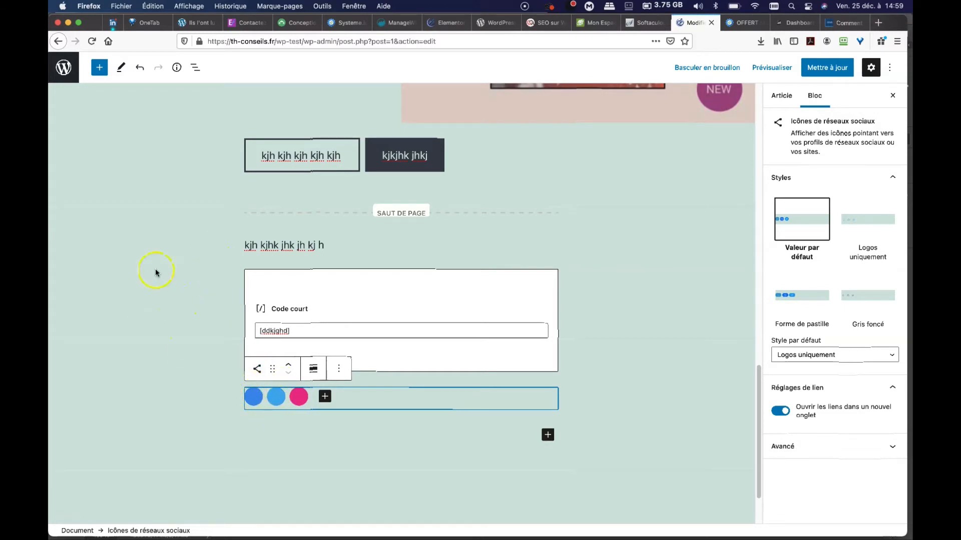
Insert a Twitter embed block below the social icons block
left_click(99, 67)
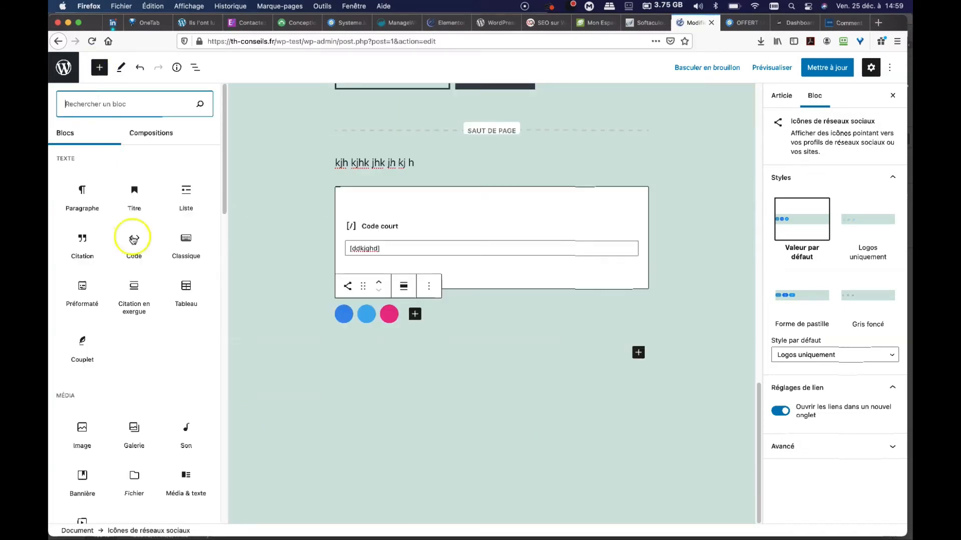
scroll(146, 270, "down", 10)
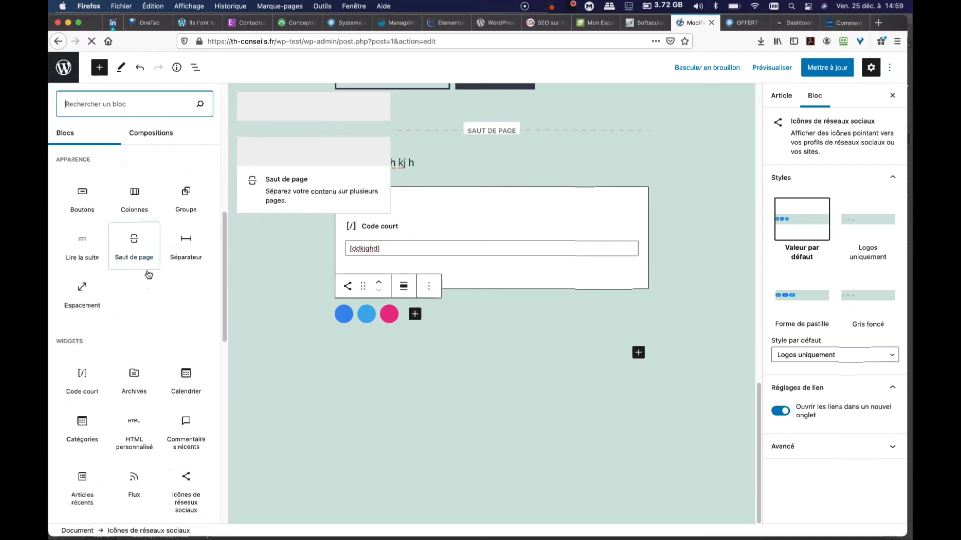
scroll(133, 294, "down", 1)
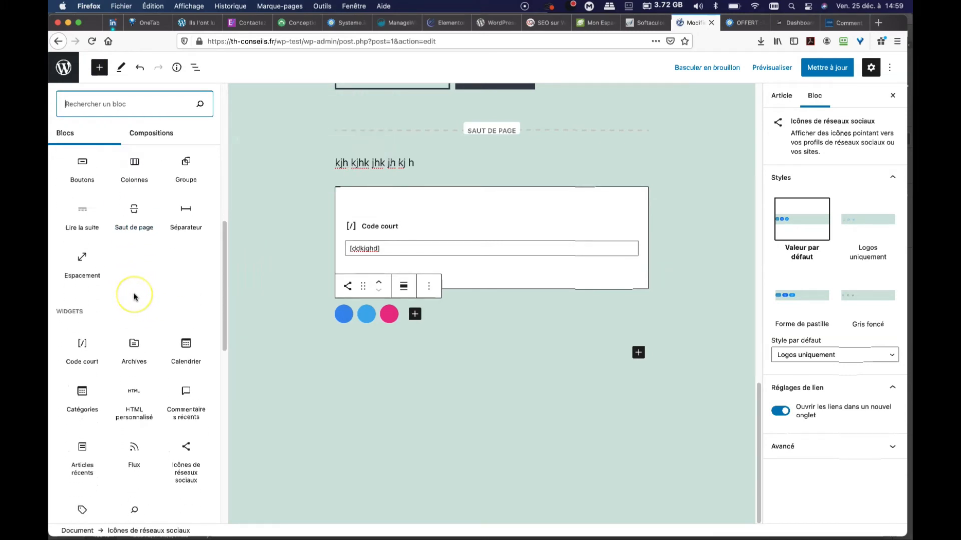
scroll(134, 297, "down", 10)
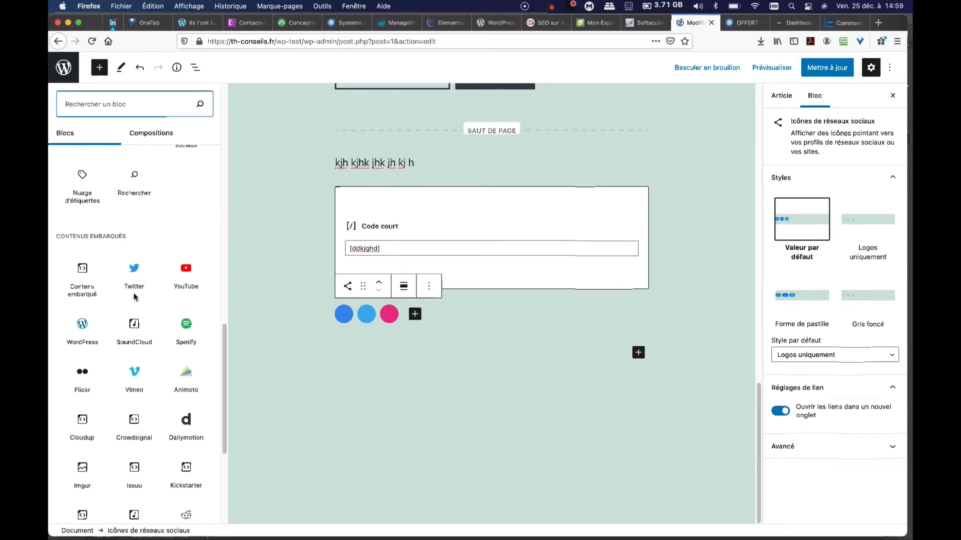
scroll(134, 297, "down", 3)
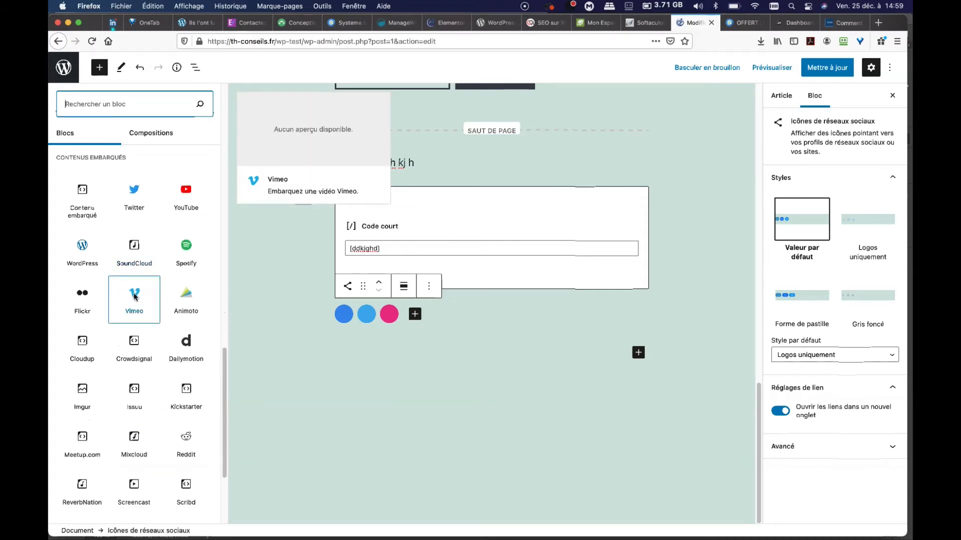
scroll(134, 296, "down", 1)
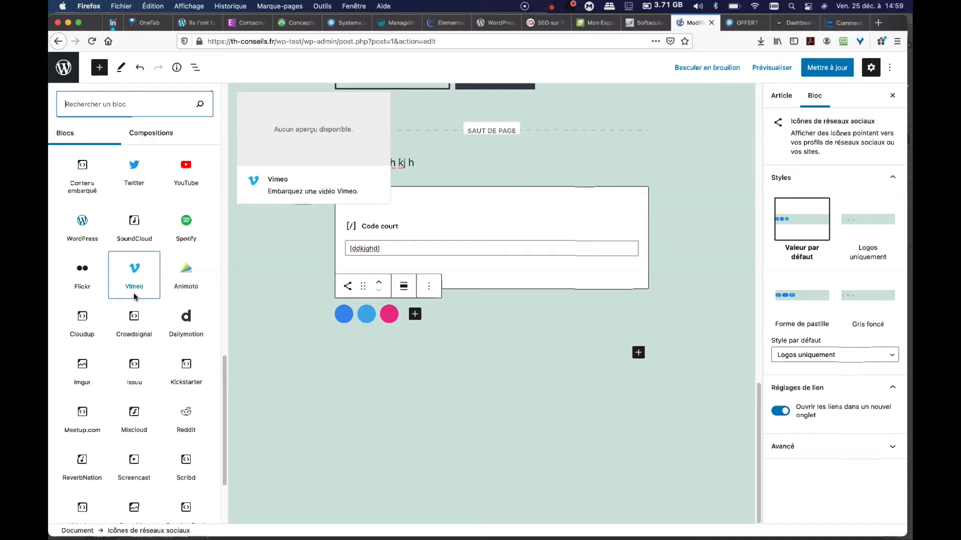
left_click(140, 220)
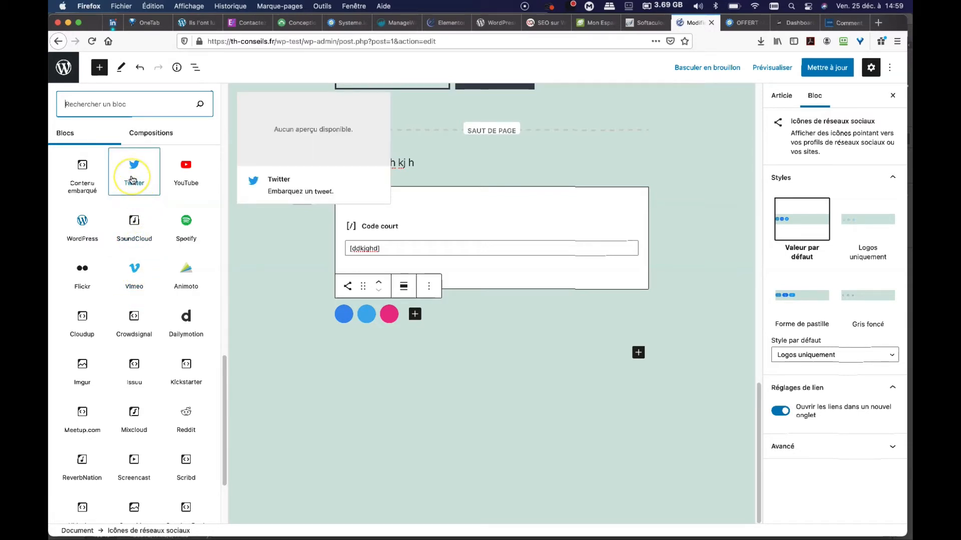
left_click(133, 181)
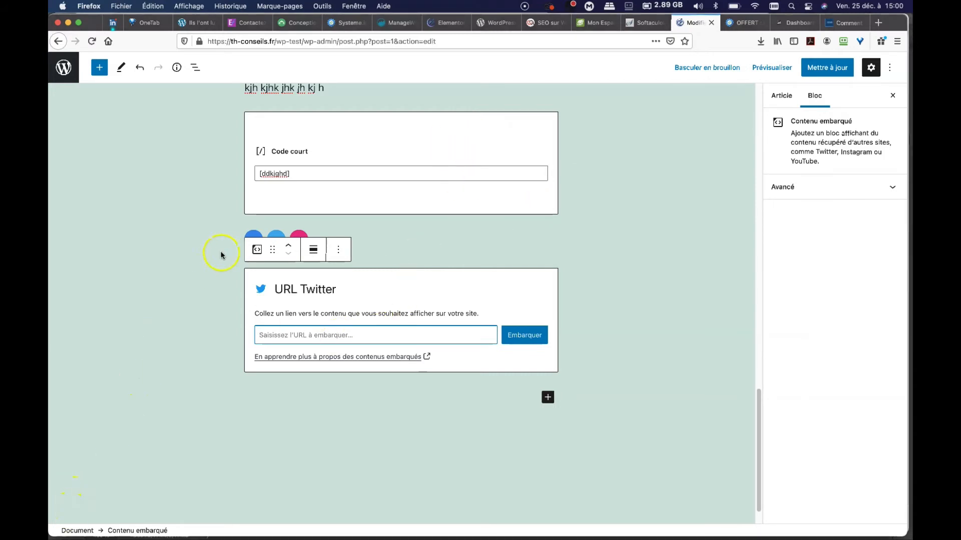
left_click(268, 334)
type("https://twitter.com/WebStratos")
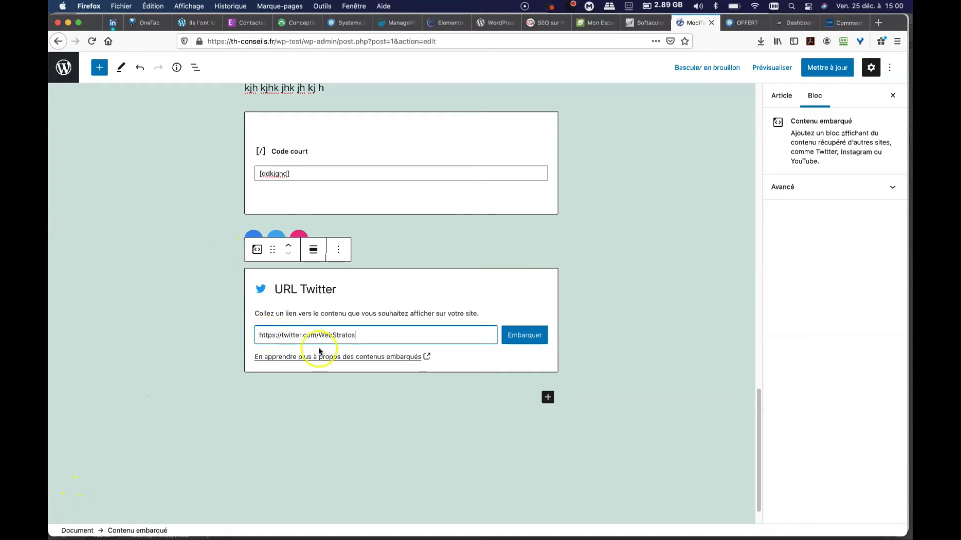
left_click(514, 336)
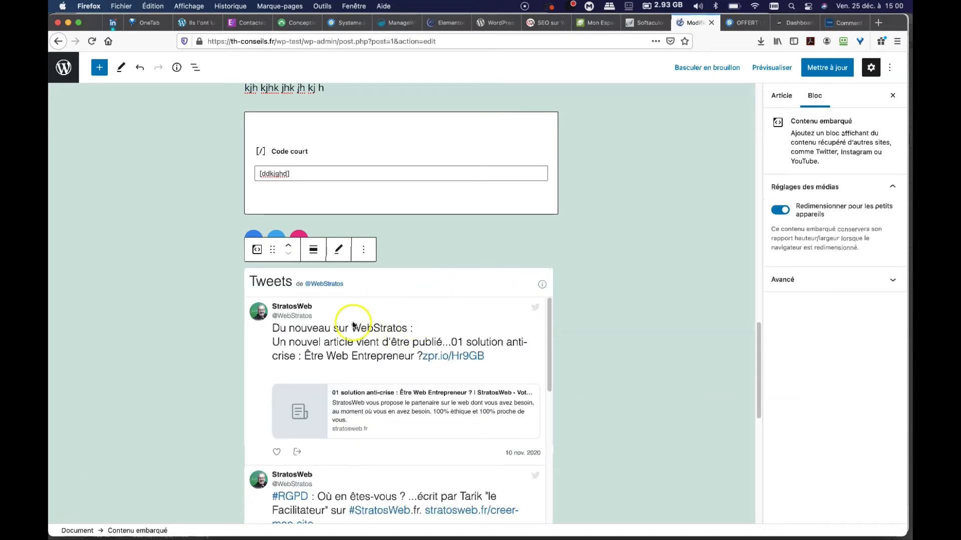
Review the embedded Twitter feed and transform its block into Colonnes
scroll(198, 342, "down", 5)
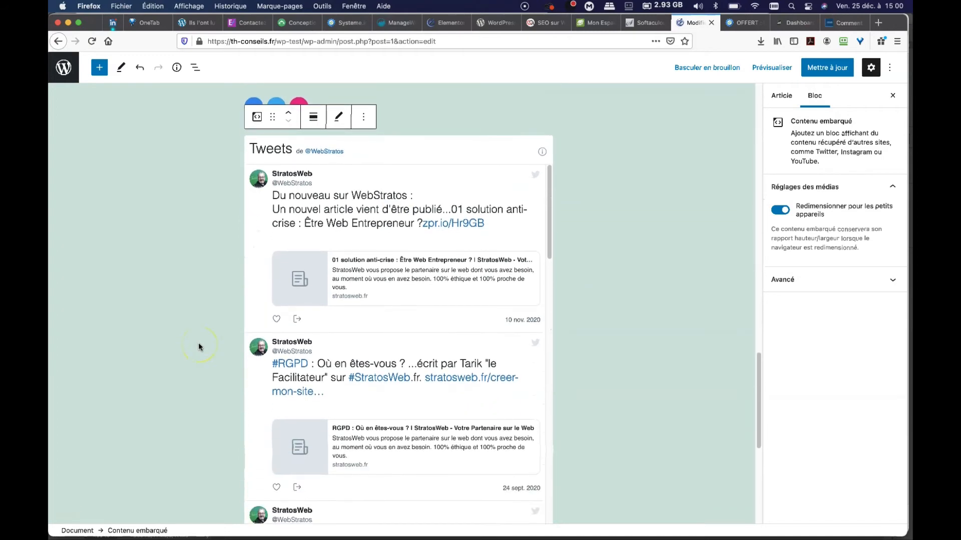
scroll(198, 342, "down", 5)
scroll(198, 342, "up", 10)
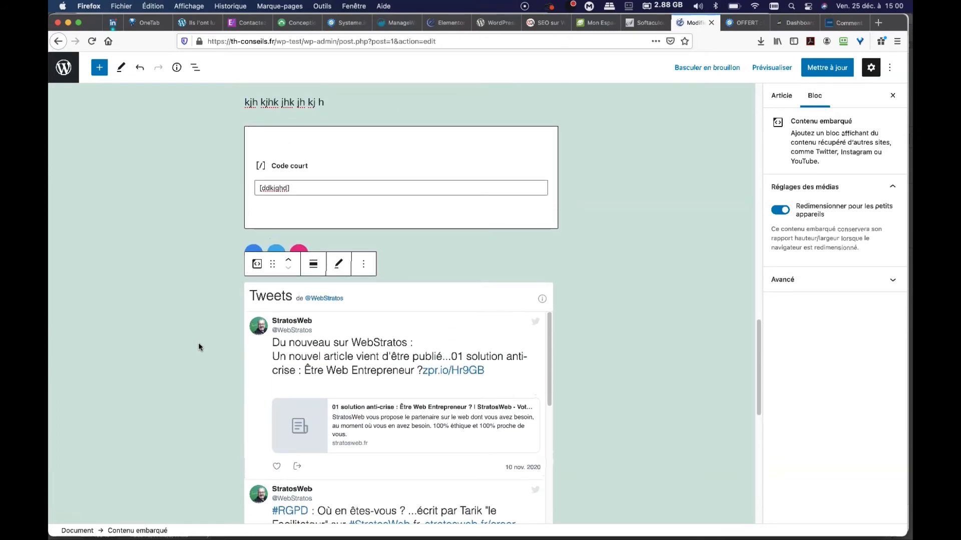
scroll(213, 329, "down", 15)
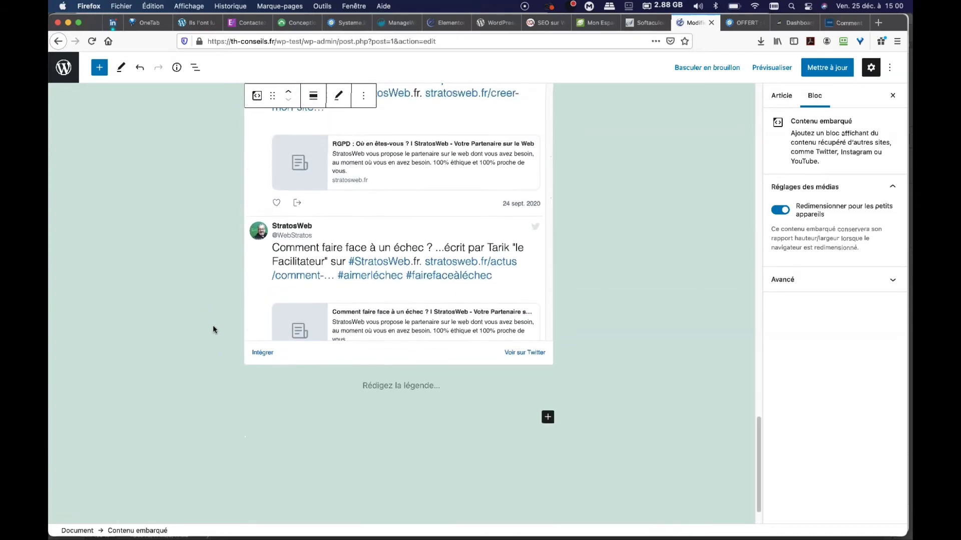
left_click(480, 370)
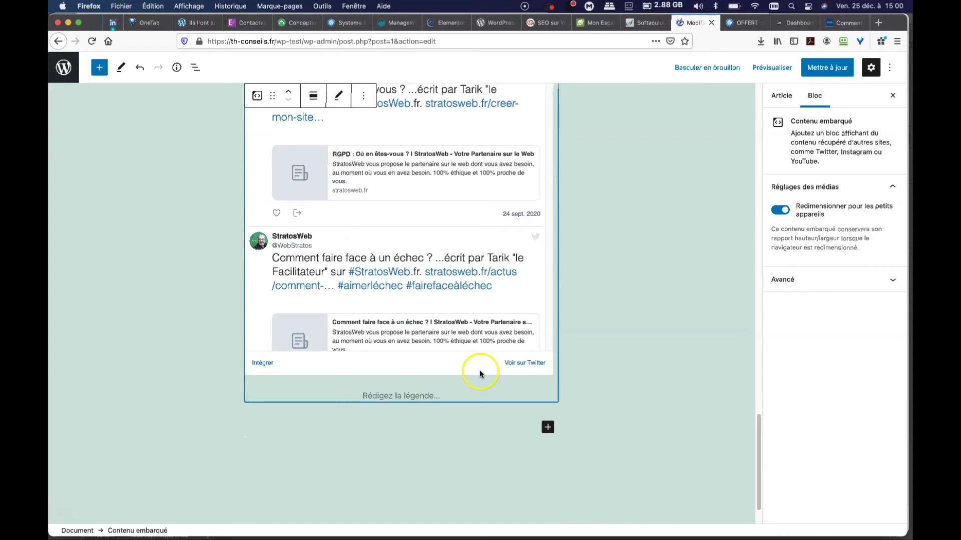
scroll(578, 298, "up", 6)
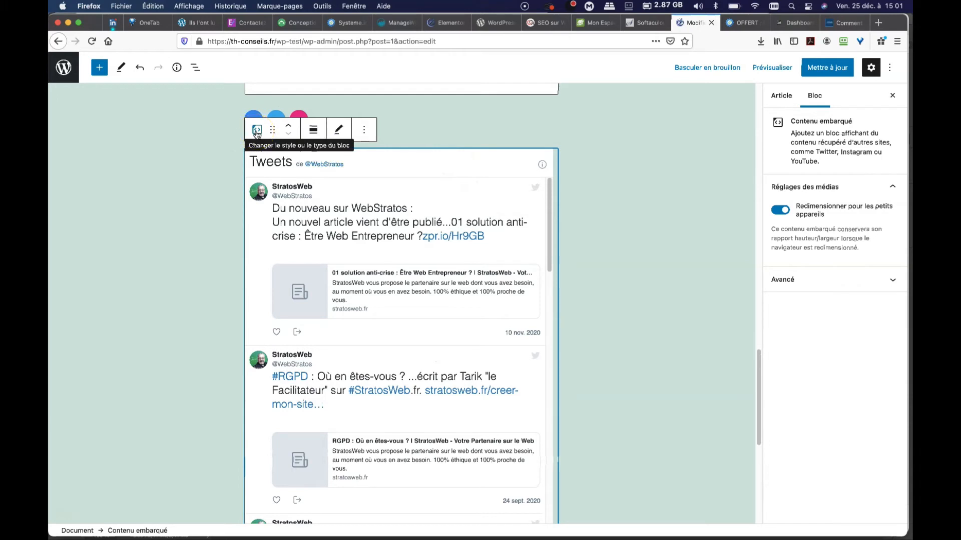
left_click(257, 131)
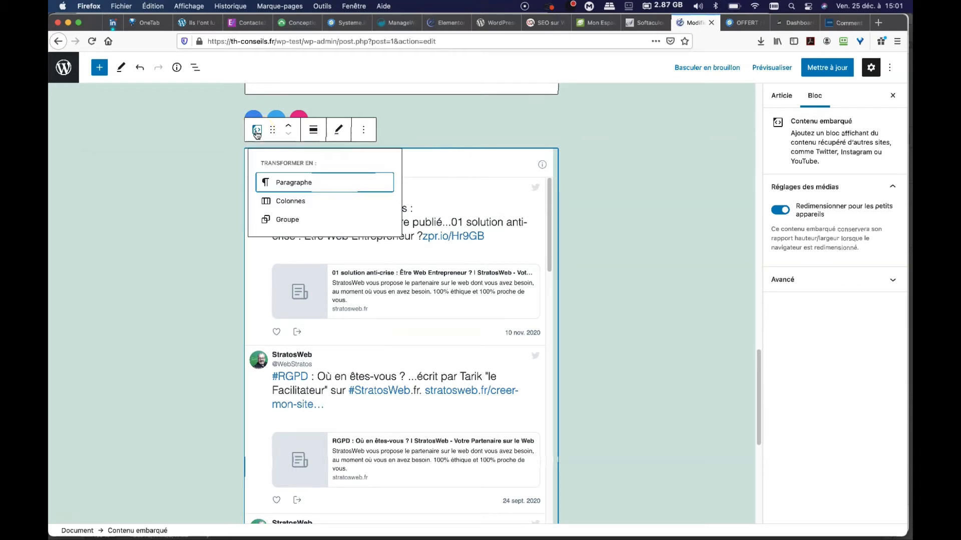
left_click(281, 201)
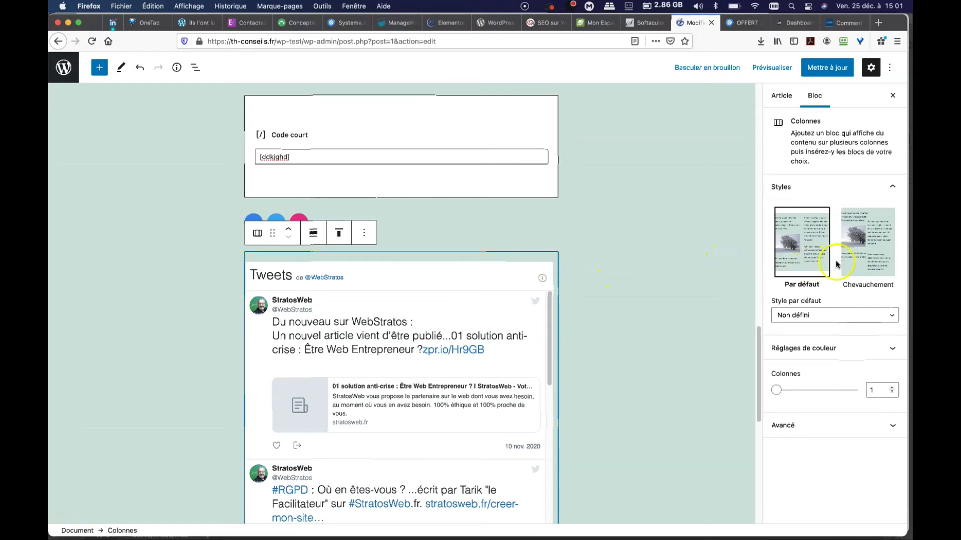
Try the Chevauchement style on the Colonnes block, return it to Par défaut, and set the default style to Chevauchement
left_click(854, 263)
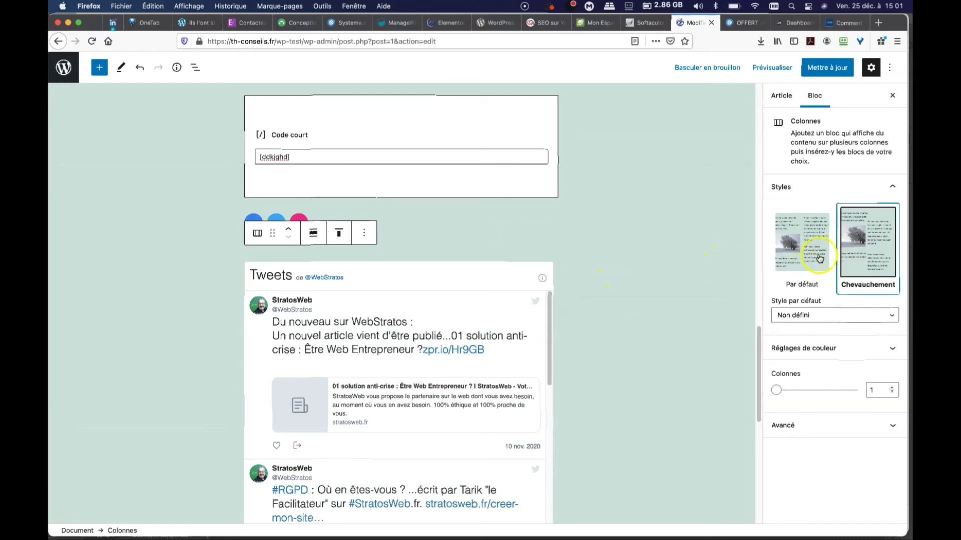
left_click(794, 259)
left_click(800, 316)
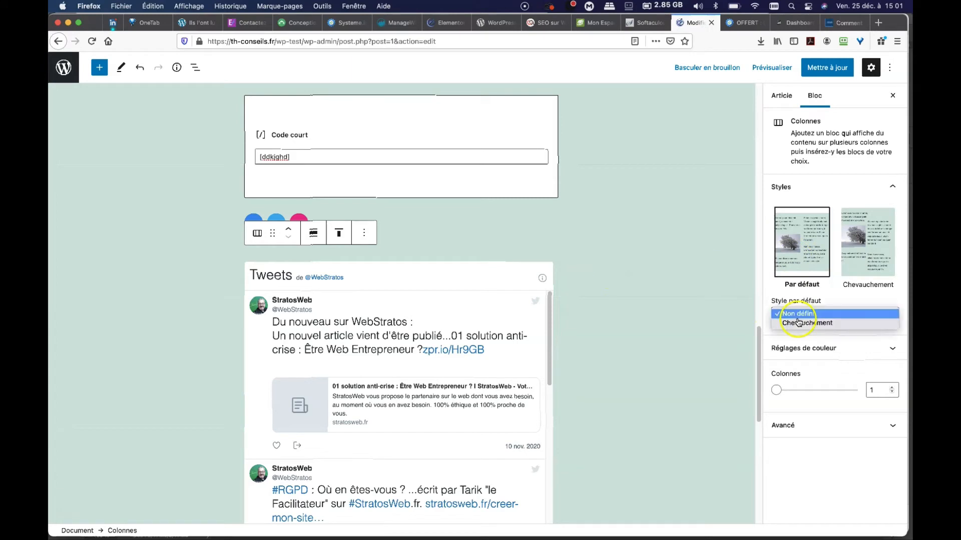
left_click(798, 324)
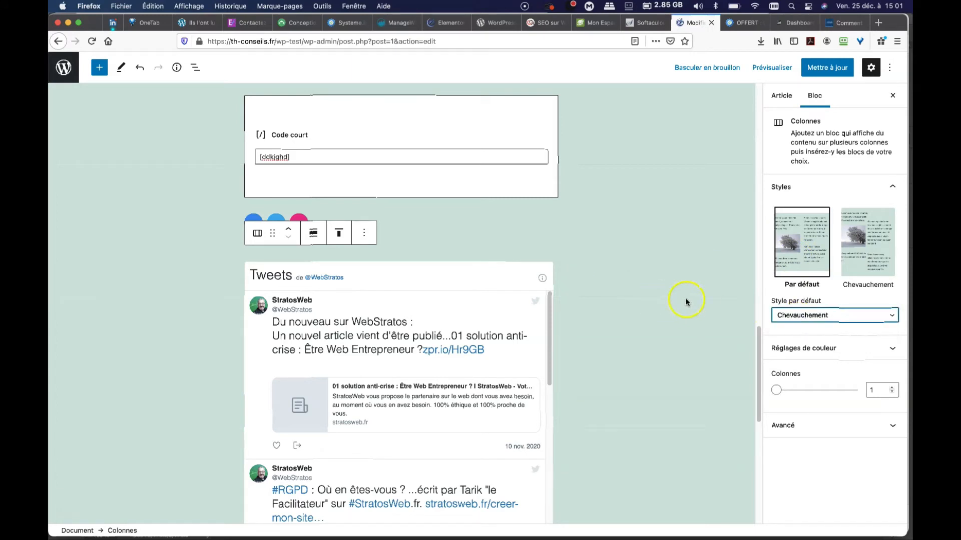
mouse_move(776, 392)
left_mouse_down()
mouse_move(805, 393)
mouse_move(785, 396)
left_mouse_up()
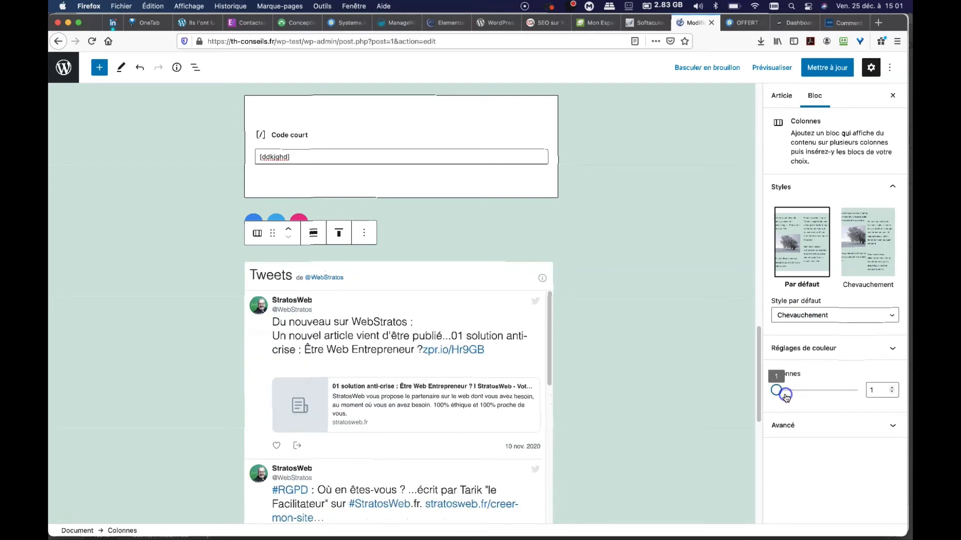
left_click(596, 335)
left_click(302, 348)
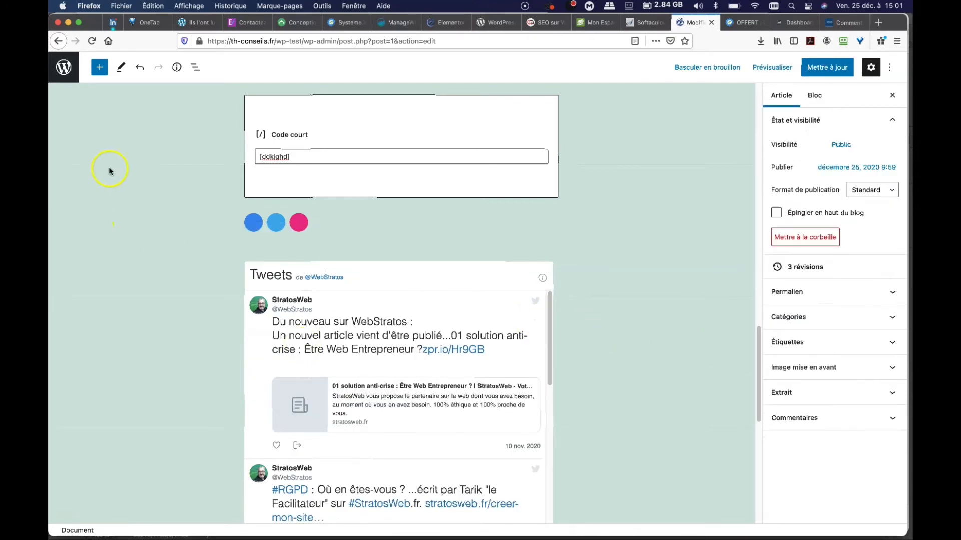
Examine the available Contenus embarqués blocks in the block library
left_click(99, 67)
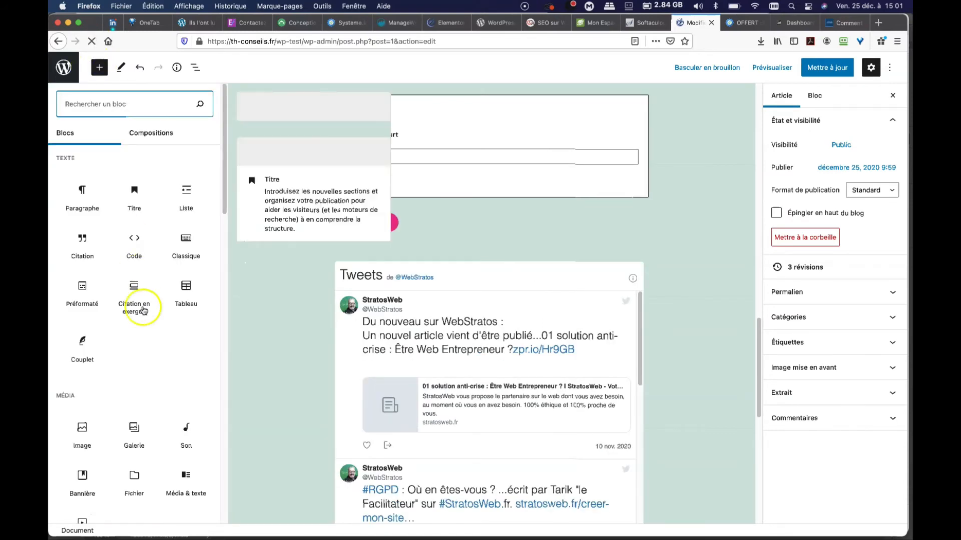
scroll(144, 311, "down", 15)
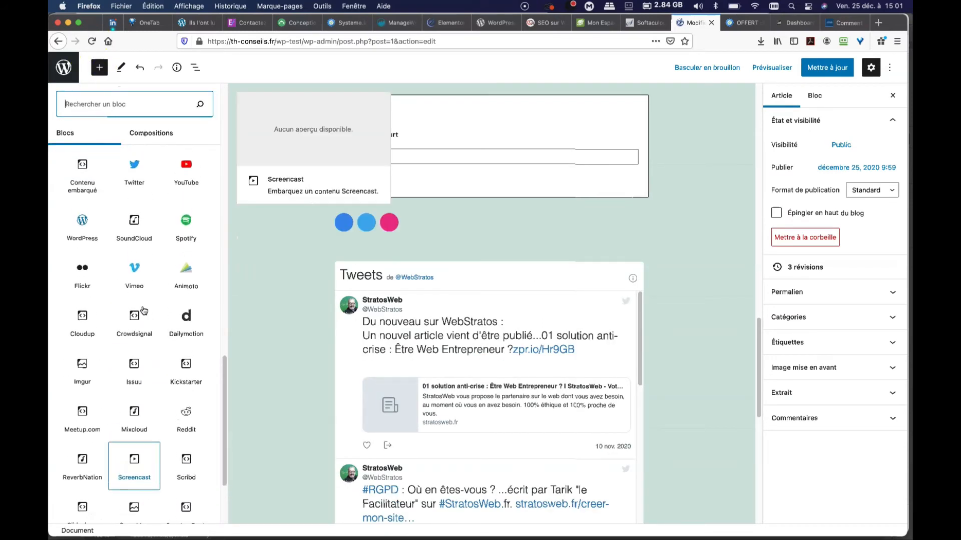
scroll(144, 310, "up", 2)
scroll(144, 311, "down", 1)
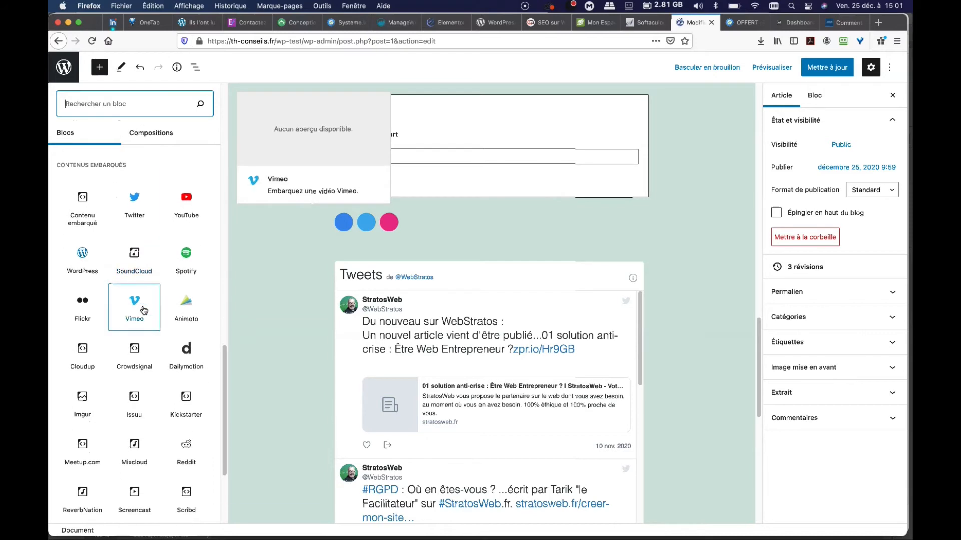
scroll(143, 311, "down", 8)
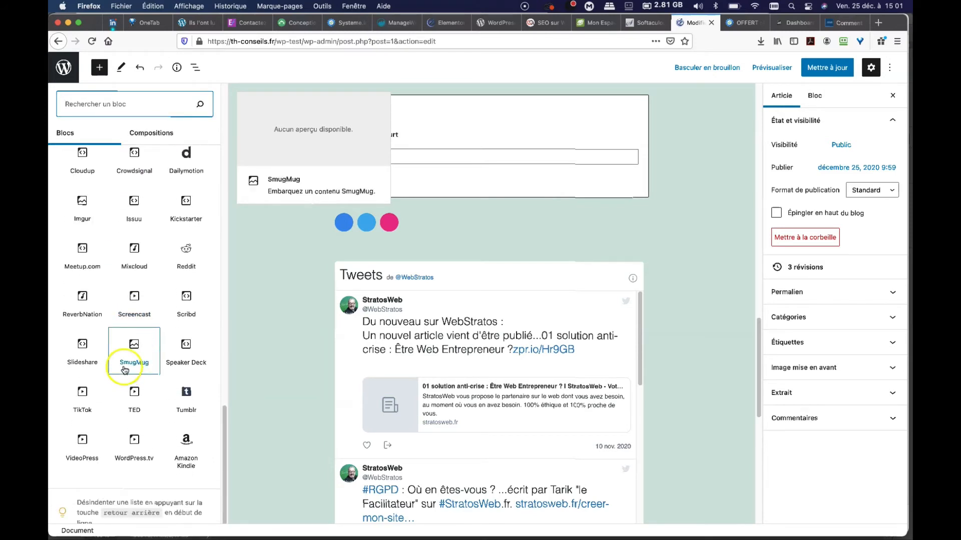
scroll(138, 185, "up", 5)
scroll(139, 186, "up", 10)
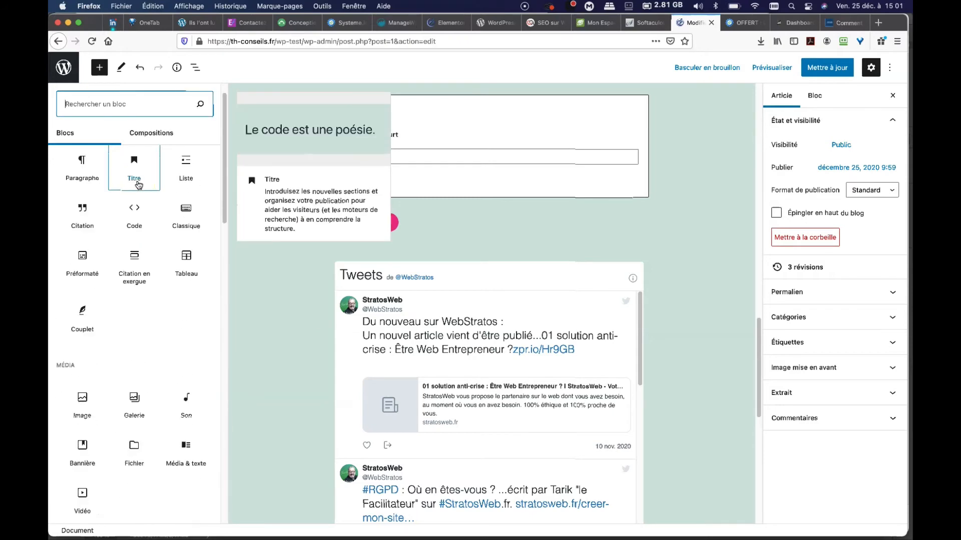
left_click(493, 231)
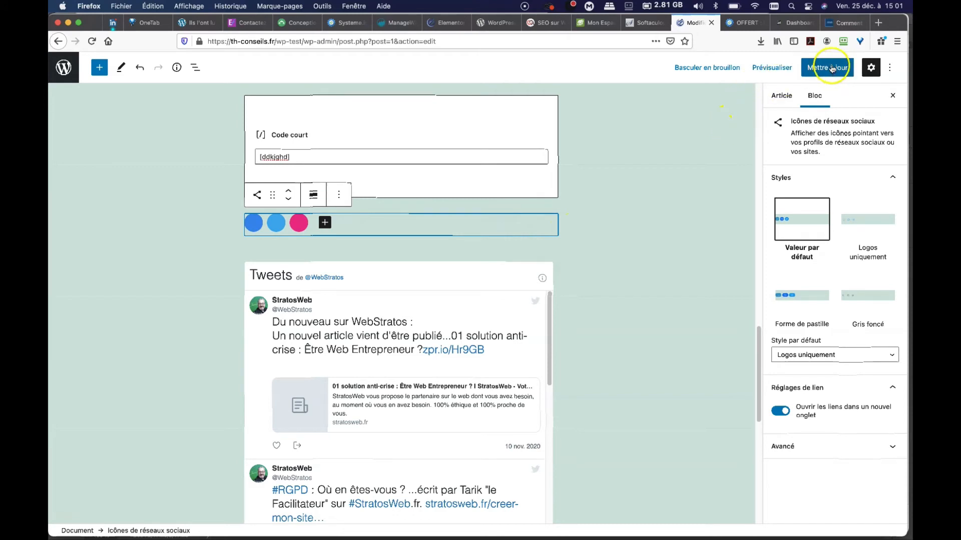
Leave the block editor without saving and open the "Hello world!" post in the classic editor
left_click(64, 70)
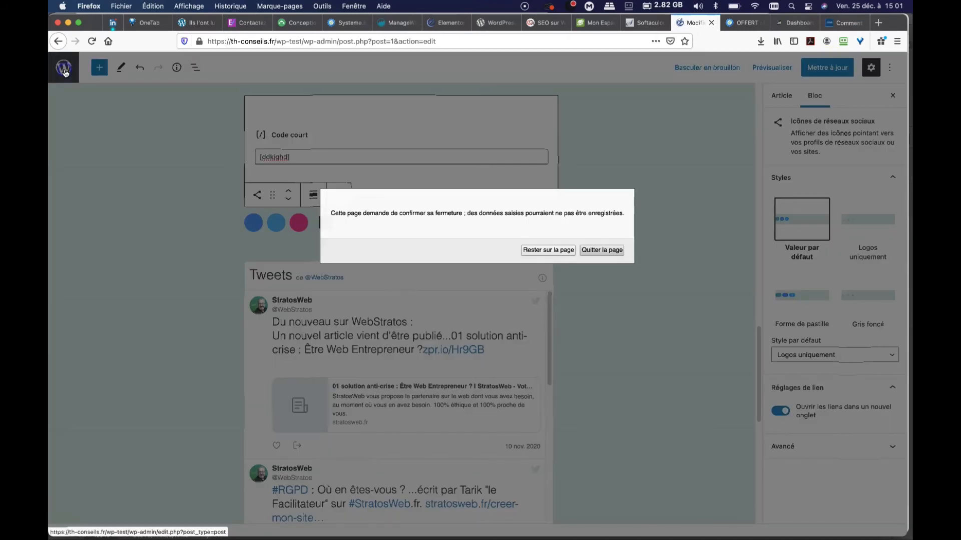
left_click(603, 250)
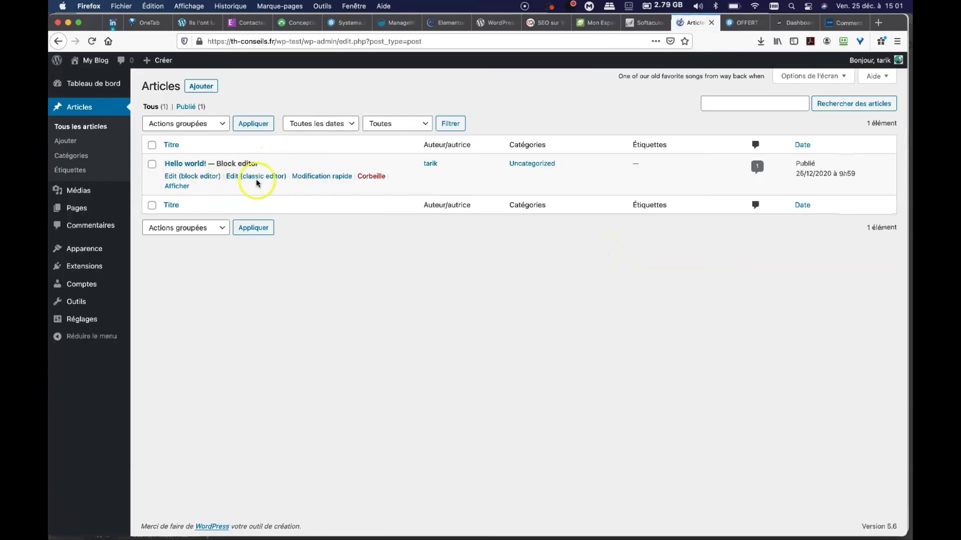
left_click(246, 180)
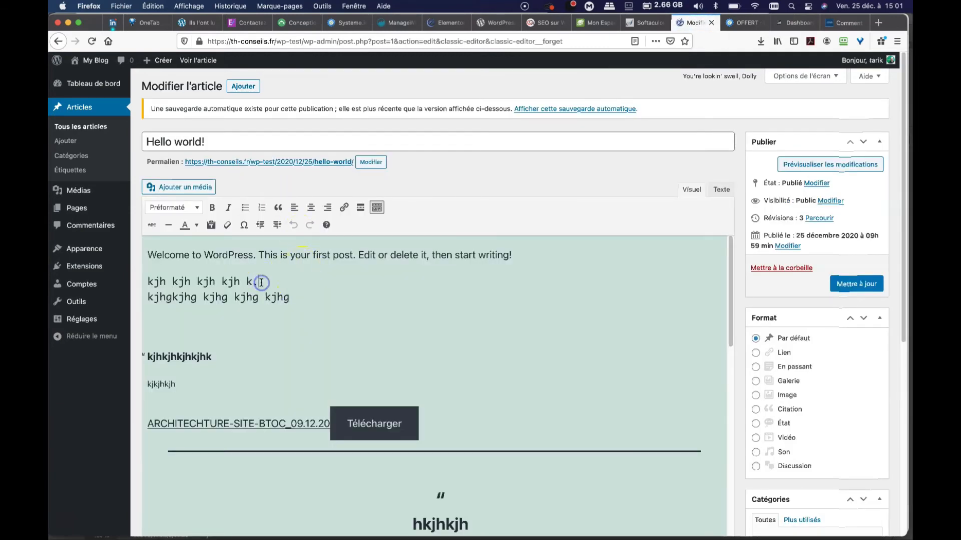
Delete all content from the "Hello world!" post and update it
key("super+a")
key("BackSpace")
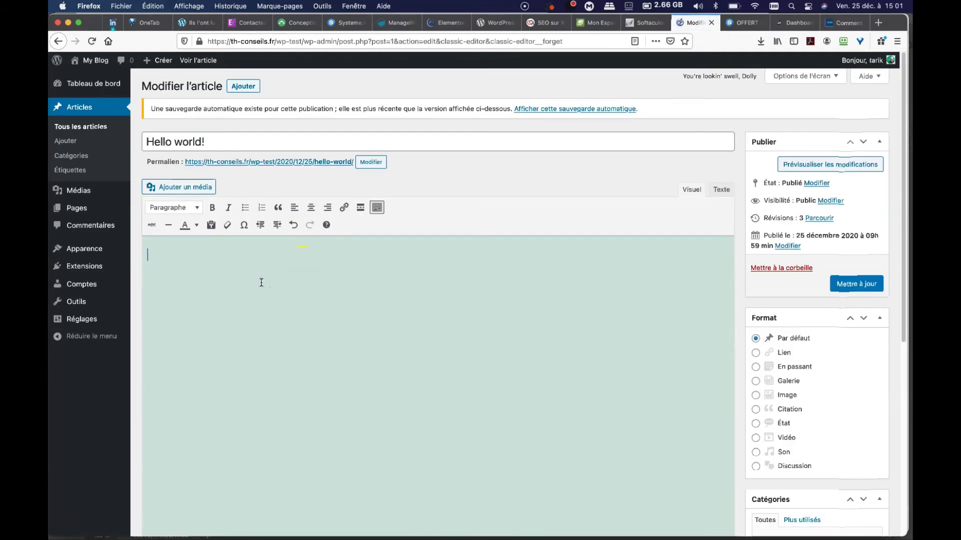
left_click(839, 289)
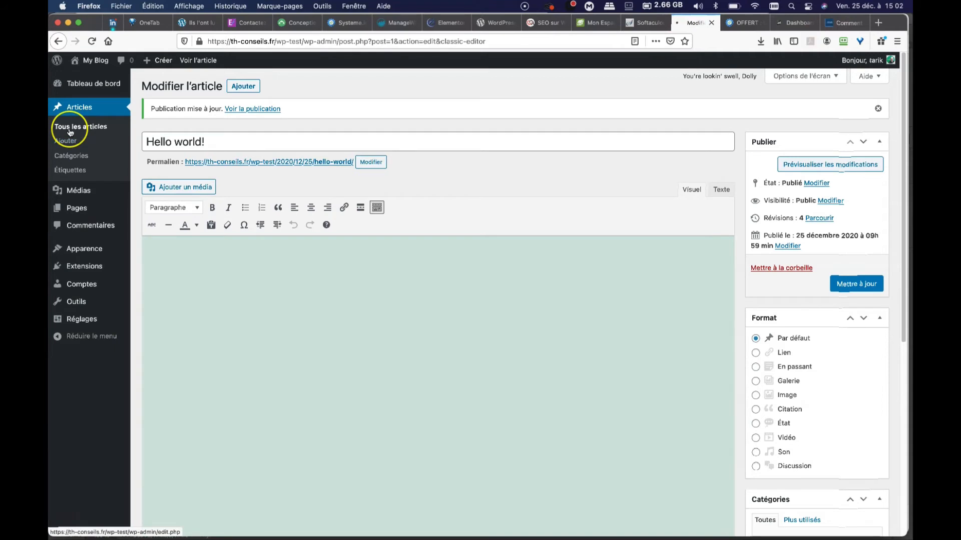
Return to the list of all posts and open "Hello world!" in the block editor
left_click(70, 132)
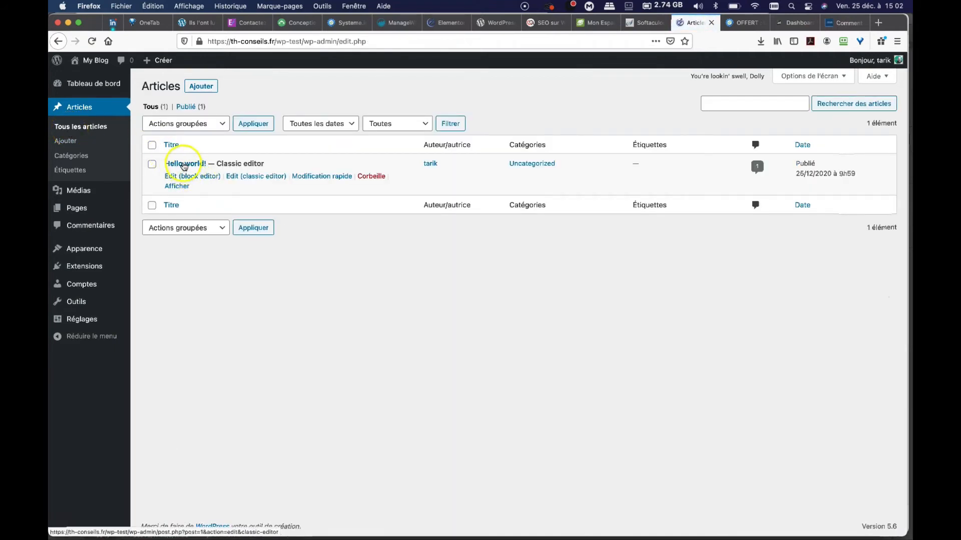
left_click(184, 177)
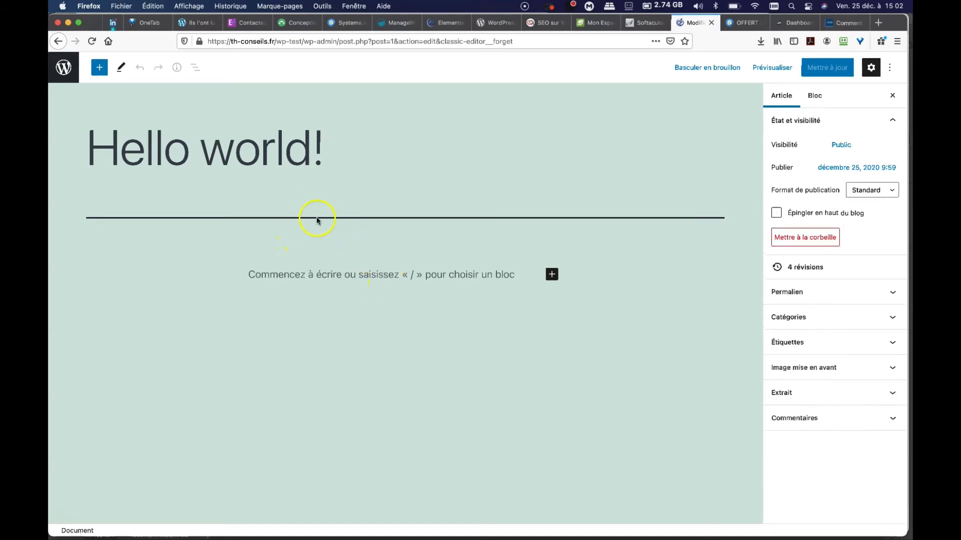
Examine the Twenty Twenty-One block patterns and the list of available pattern categories
left_click(99, 67)
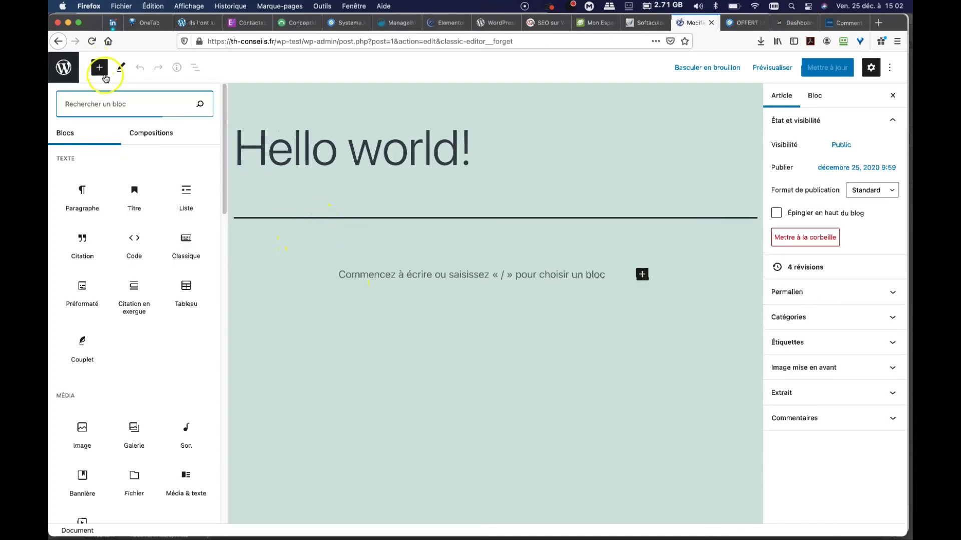
left_click(150, 134)
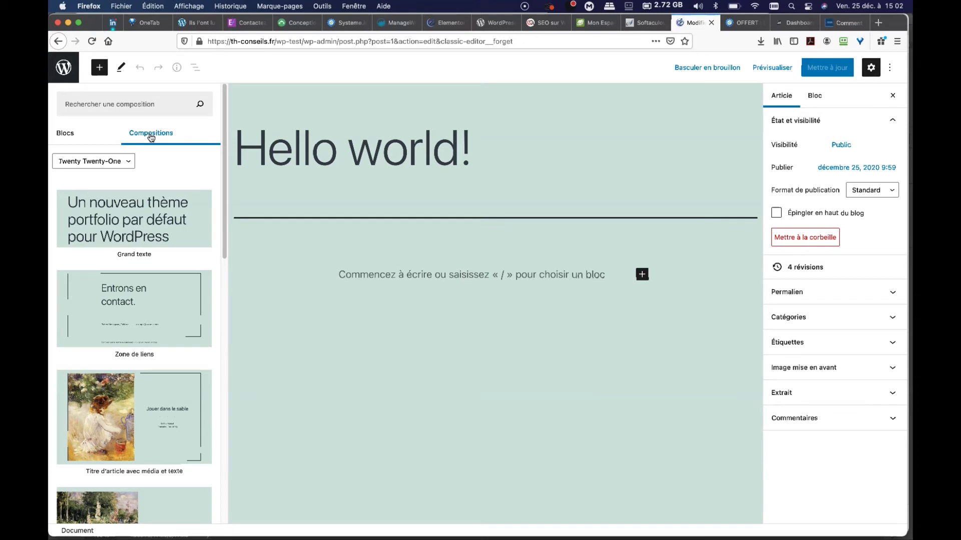
left_click(128, 161)
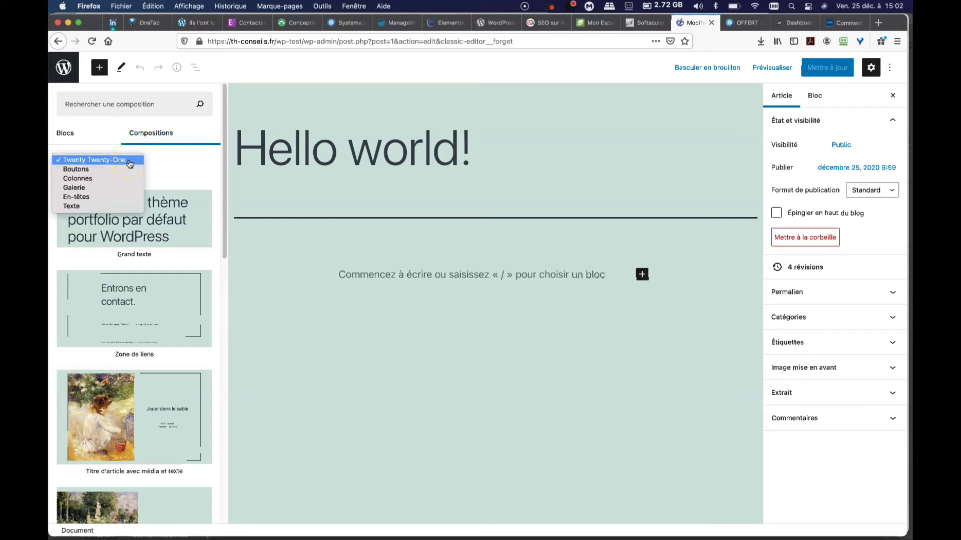
left_click(186, 170)
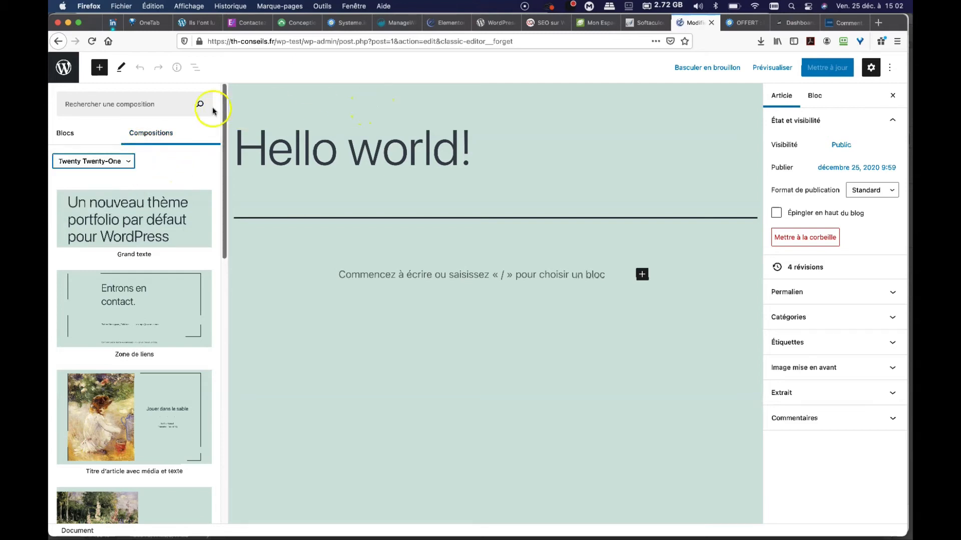
Activate the Twenty Twenty theme from the admin area in a separate tab and reload the "Hello world!" post editor
right_click(63, 69)
left_click(85, 70)
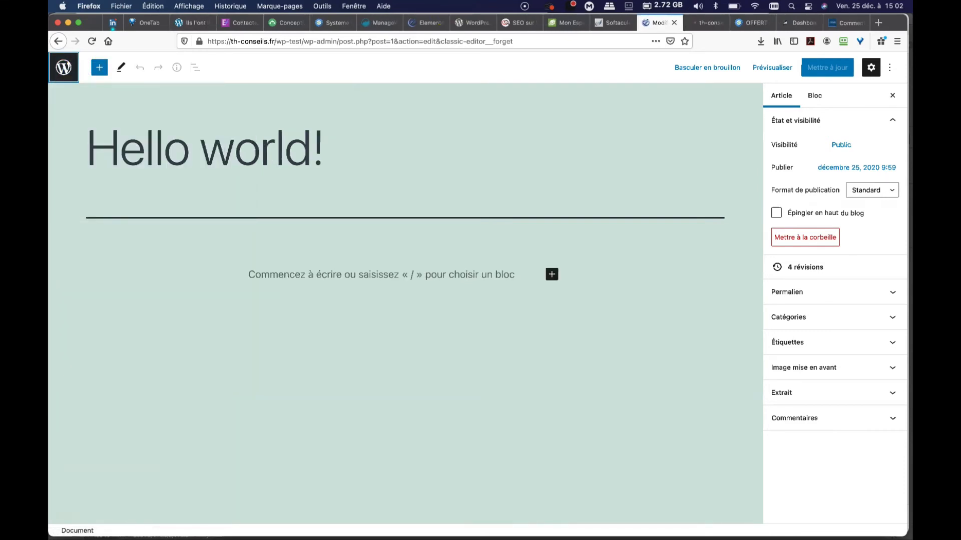
left_click(699, 21)
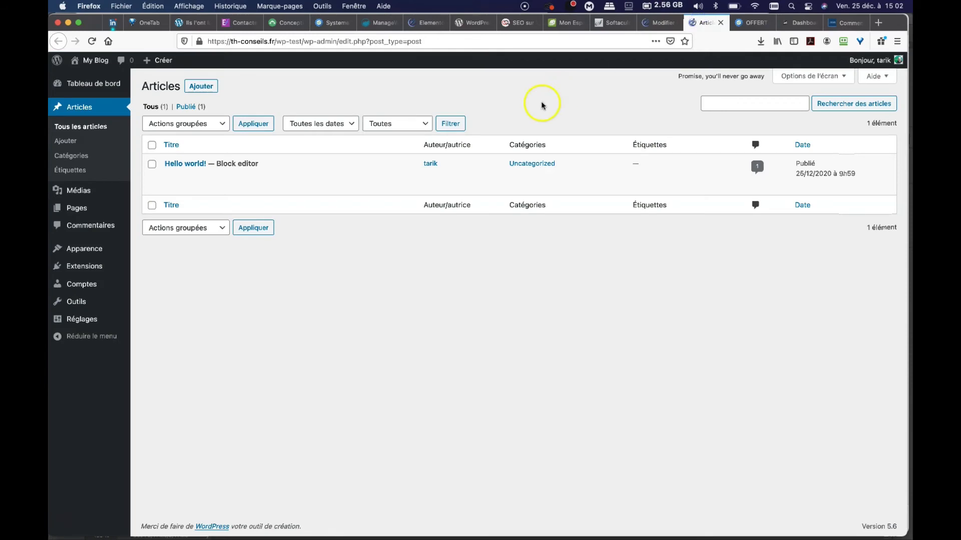
mouse_move(97, 250)
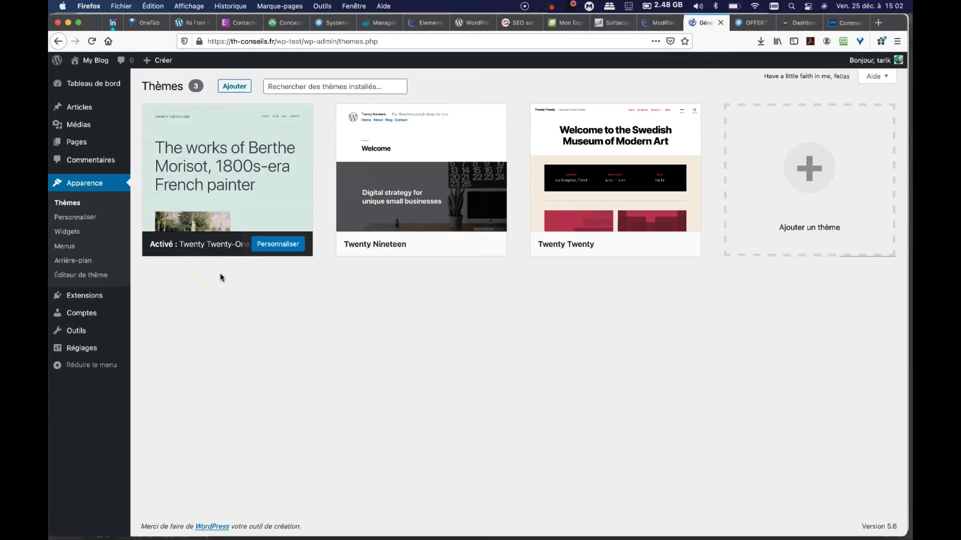
mouse_move(600, 157)
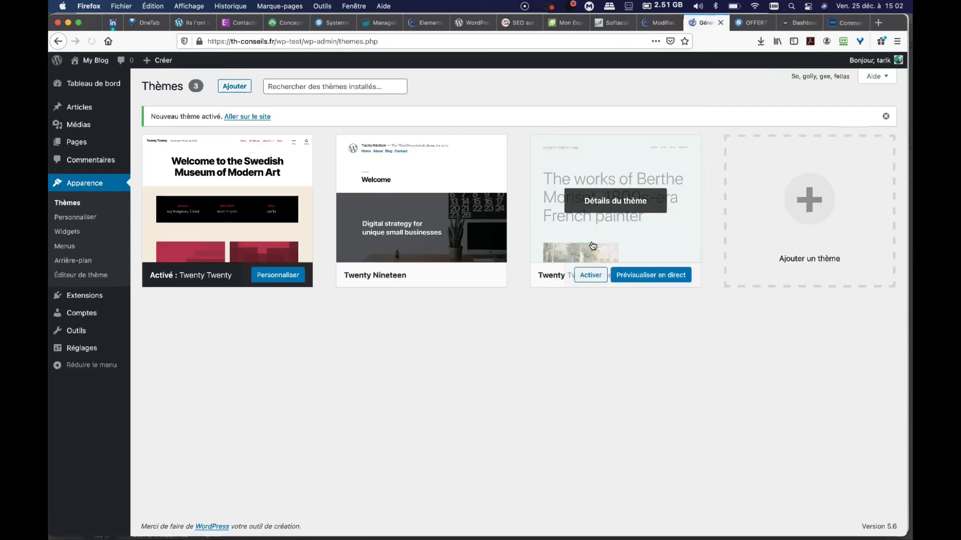
left_click(666, 23)
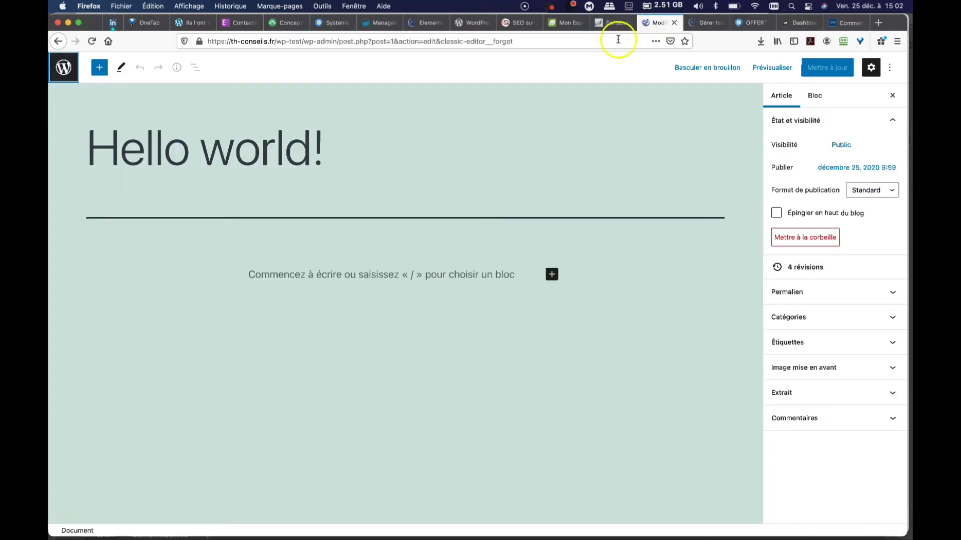
left_click(92, 41)
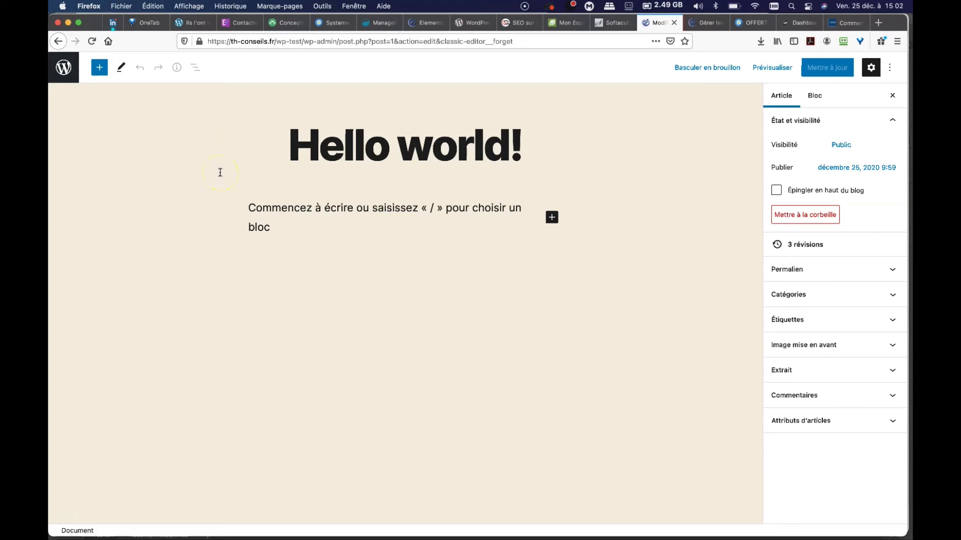
Insert the Twenty Twenty "Call to Action" pattern into the post and select its "Support the Museum" heading
left_click(99, 69)
left_click(157, 137)
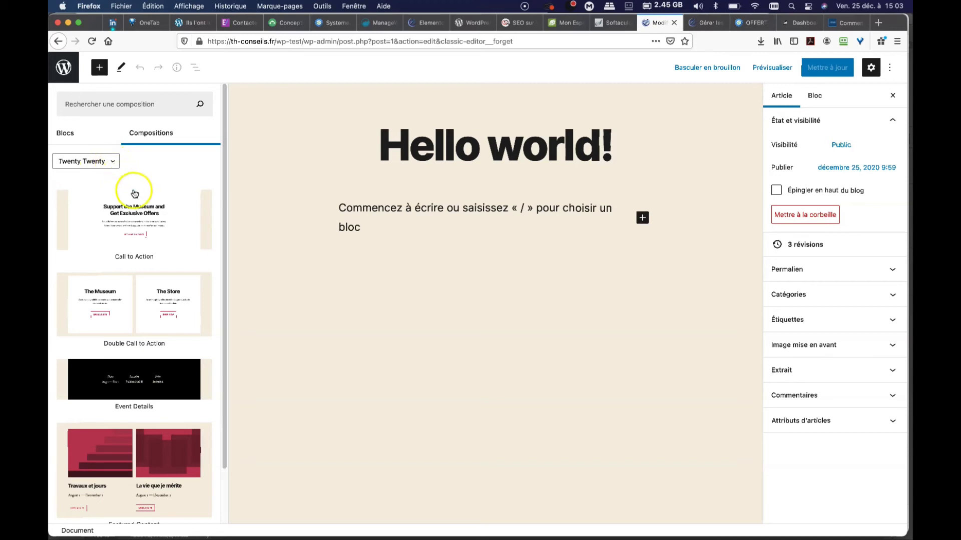
left_click(143, 219)
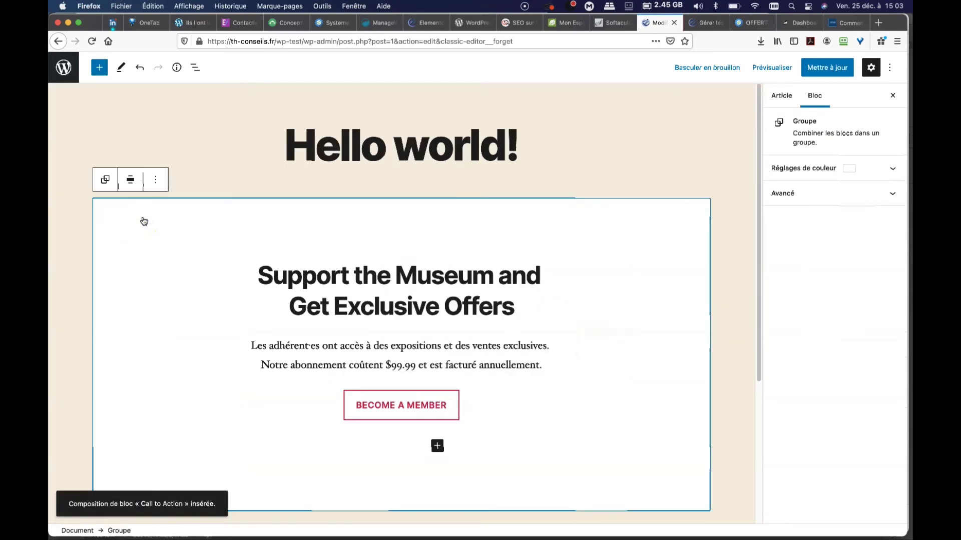
scroll(341, 250, "down", 3)
left_click(355, 237)
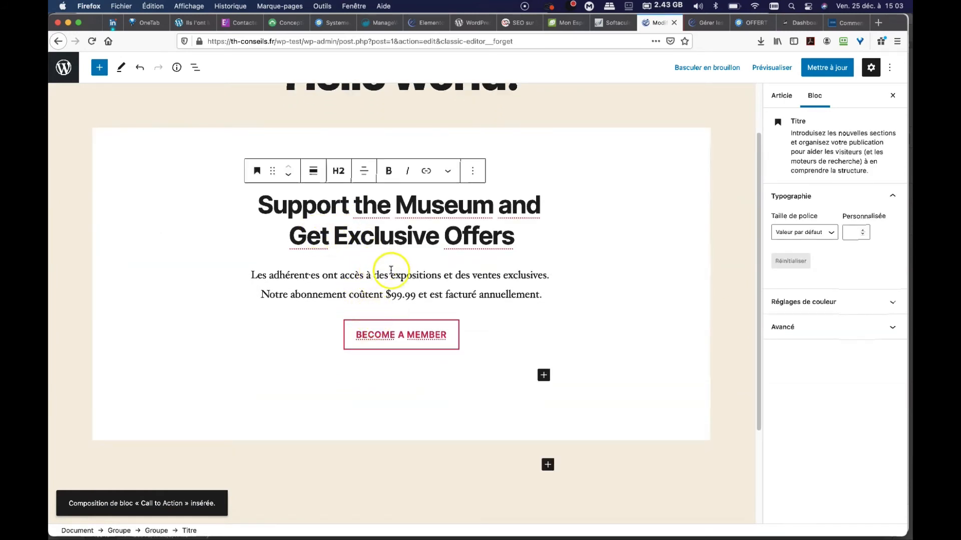
scroll(425, 240, "up", 3)
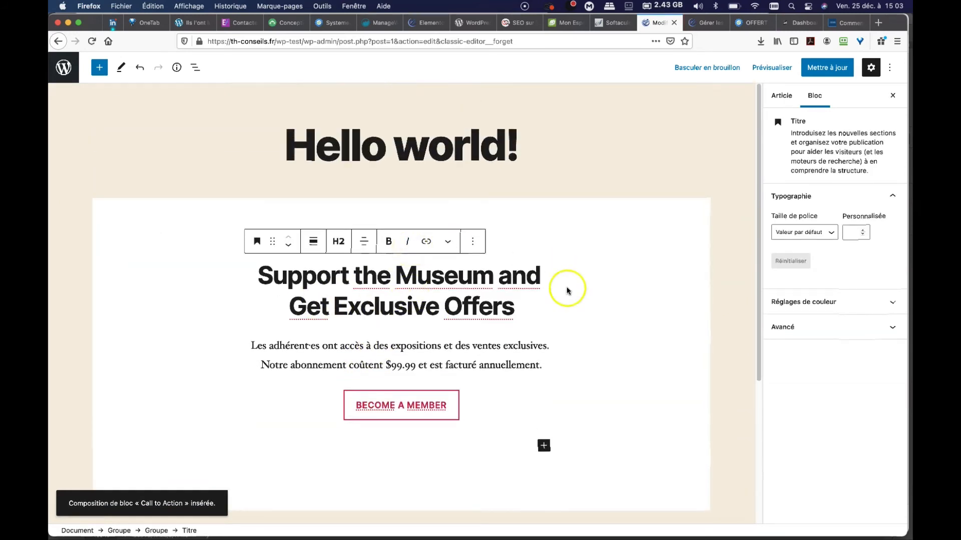
Remove the whole "Call to Action" group from the post
left_click(629, 237)
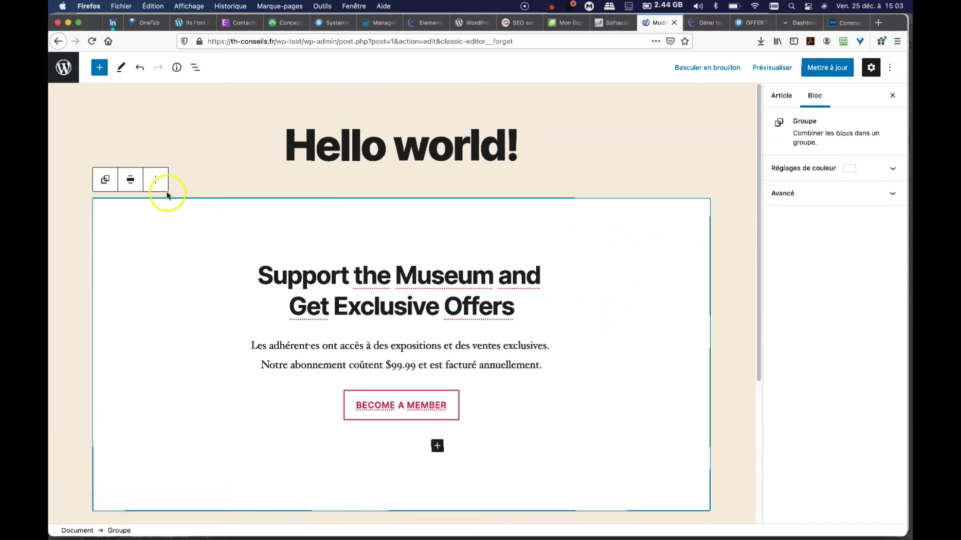
left_click(156, 180)
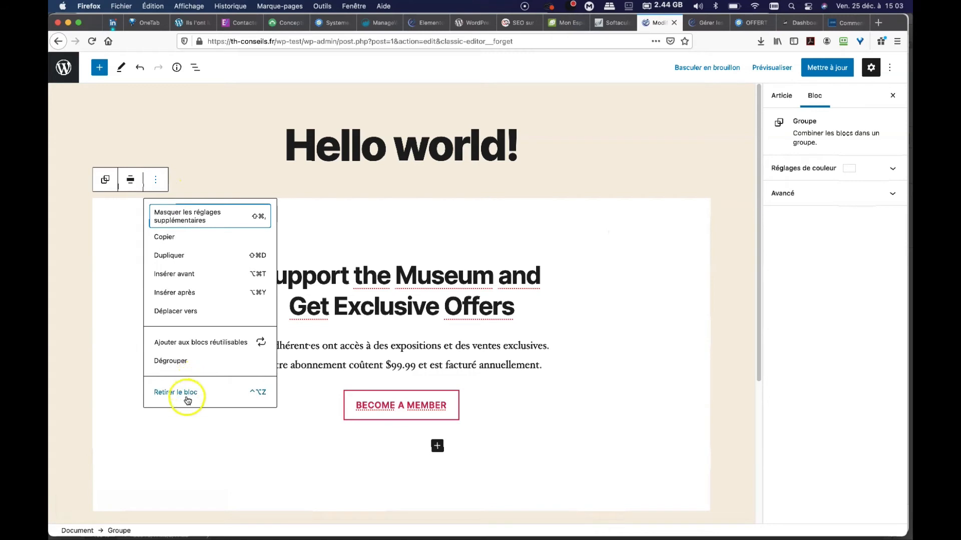
left_click(187, 396)
Insert the Twenty Twenty "Featured Content" pattern into the post
left_click(99, 68)
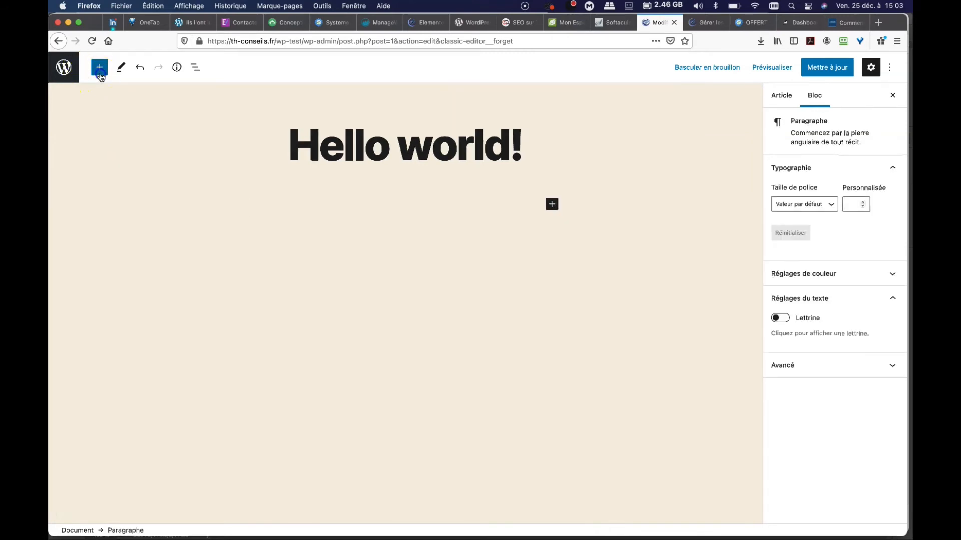
left_click(156, 135)
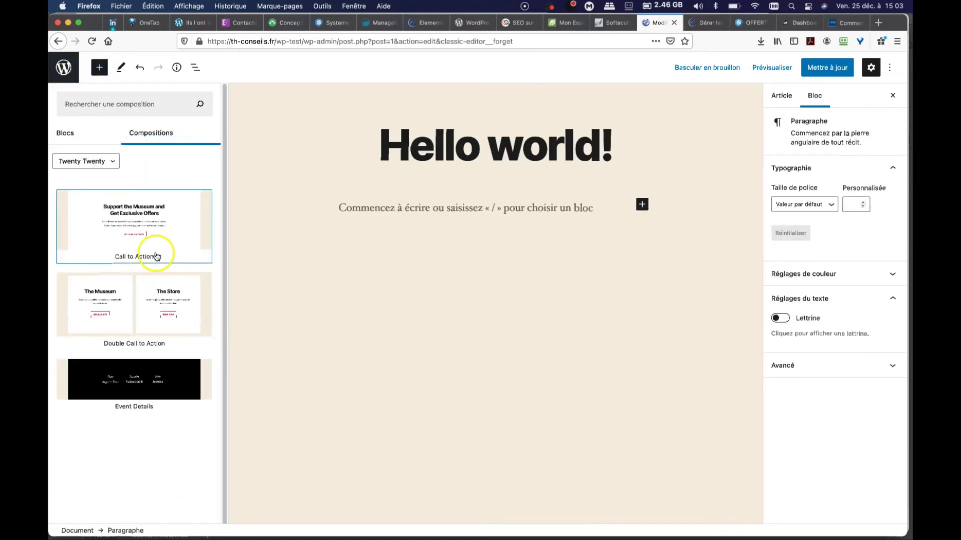
scroll(157, 254, "down", 2)
scroll(157, 256, "down", 1)
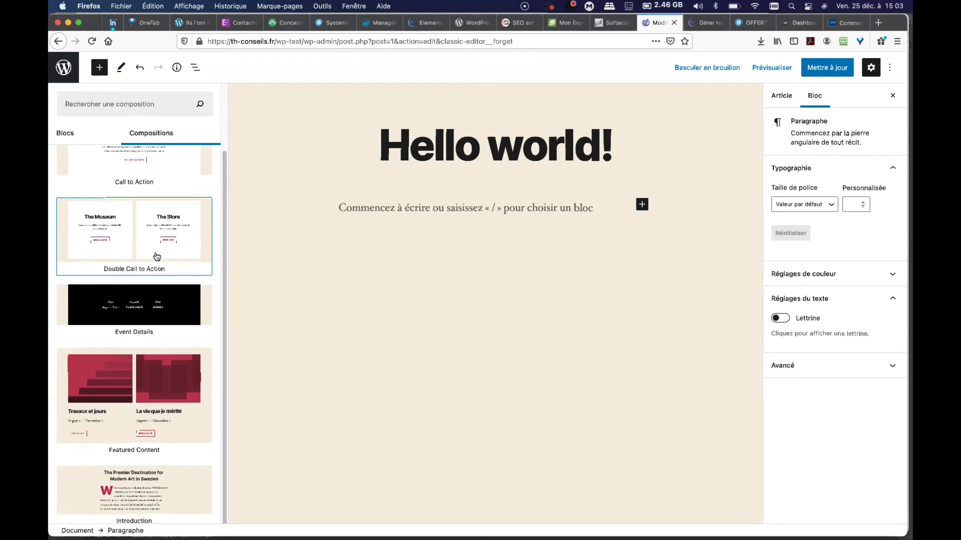
left_click(147, 387)
scroll(329, 281, "down", 3)
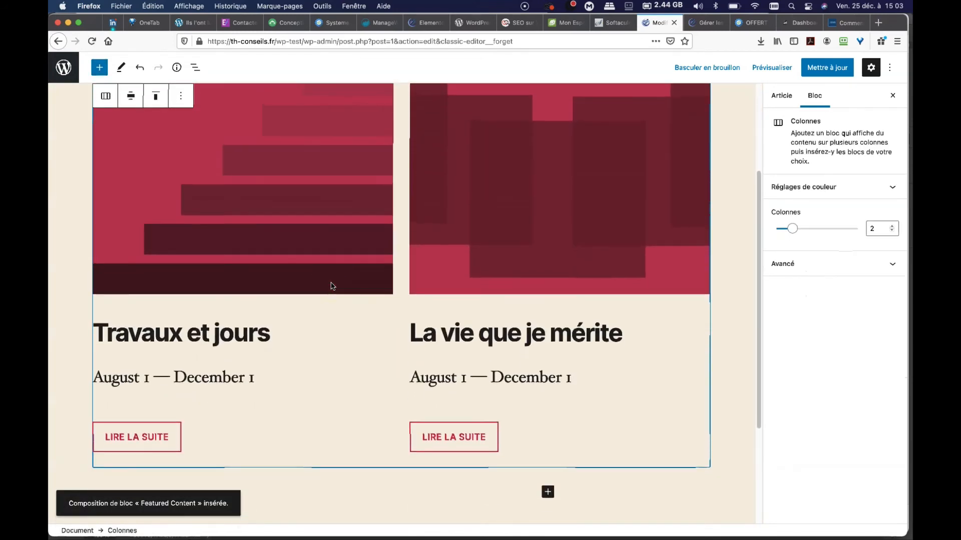
Apply the Arrondi style to the image above "Travaux et jours" and remove that image block
left_click(318, 274)
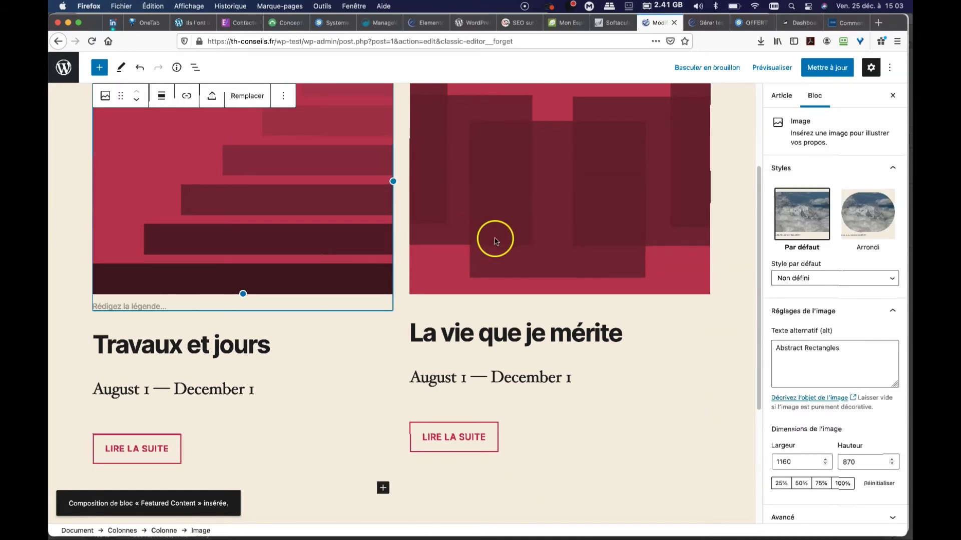
left_click(868, 212)
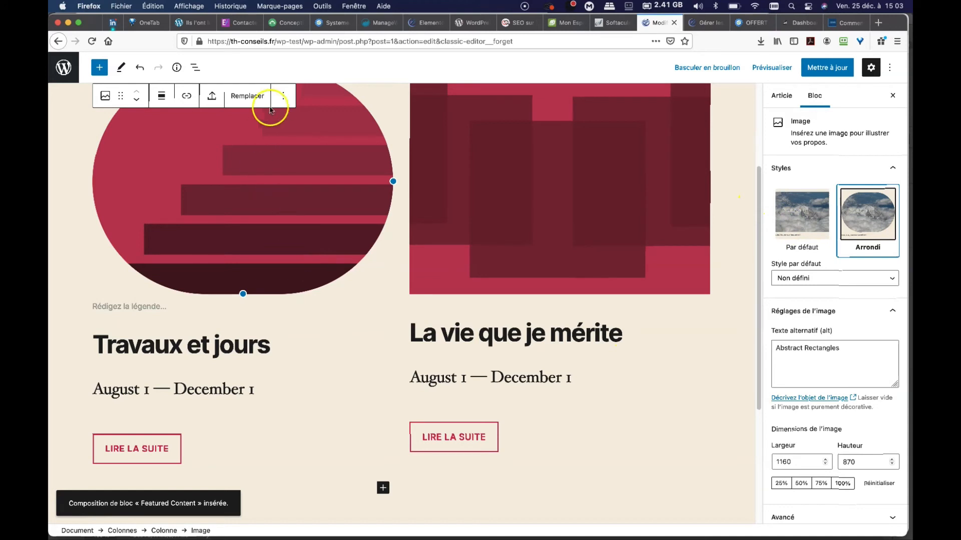
left_click(284, 96)
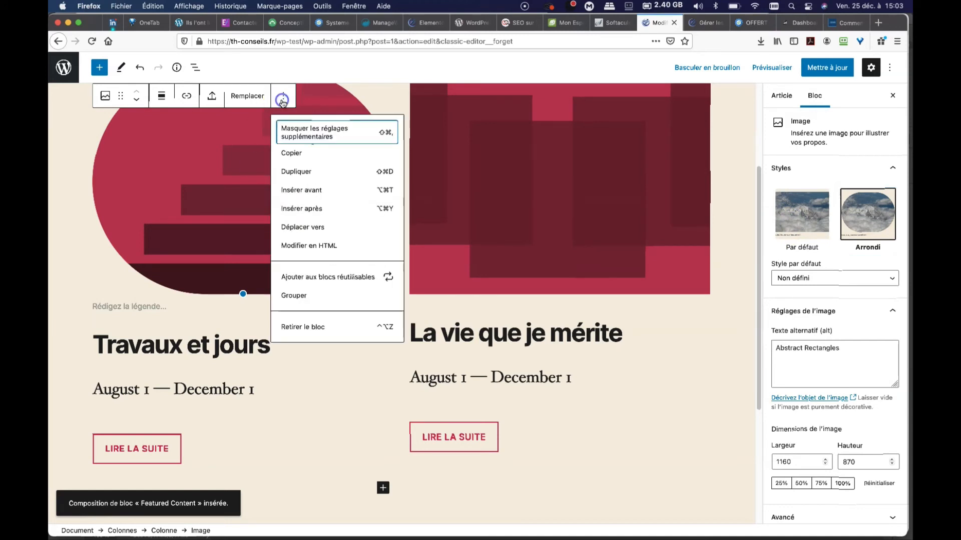
left_click(311, 327)
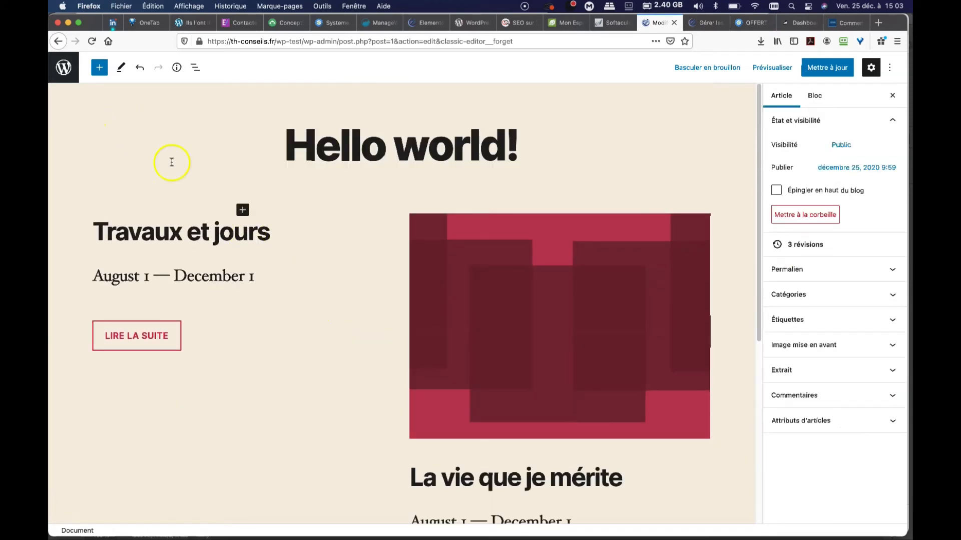
Review the Twenty Twenty patterns in the block library again
left_click(99, 67)
left_click(158, 135)
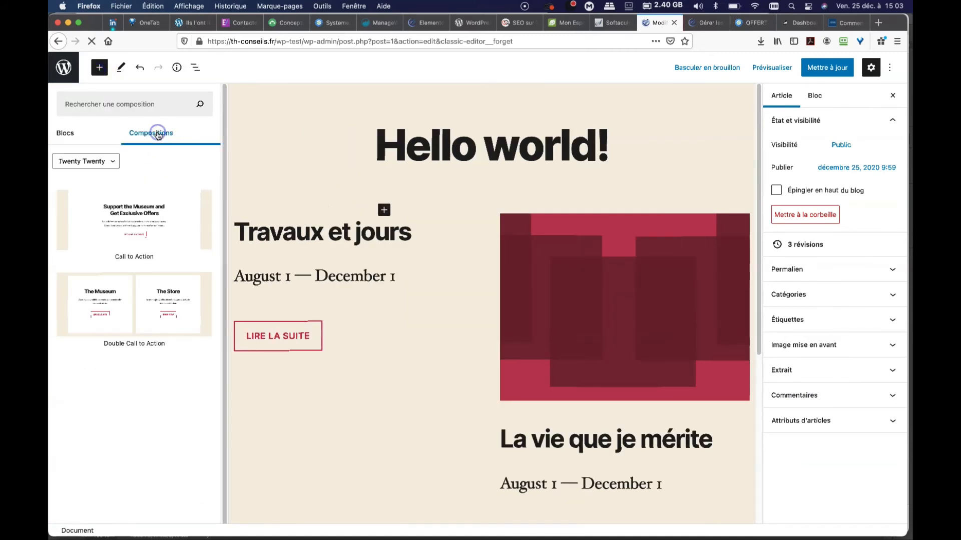
scroll(156, 264, "down", 3)
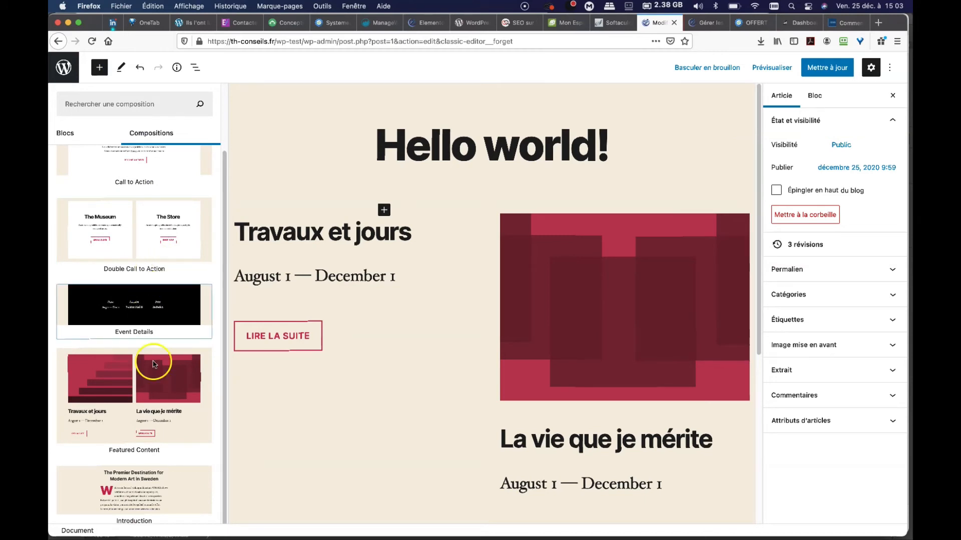
scroll(146, 293, "up", 3)
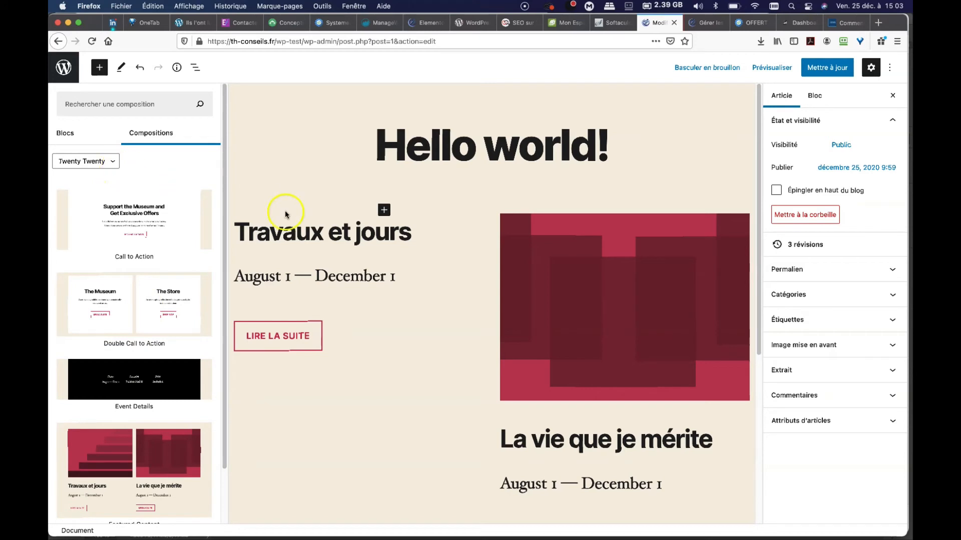
Remove the "Travaux et jours" heading and the date paragraph from the first column
left_click(381, 239)
left_click(319, 195)
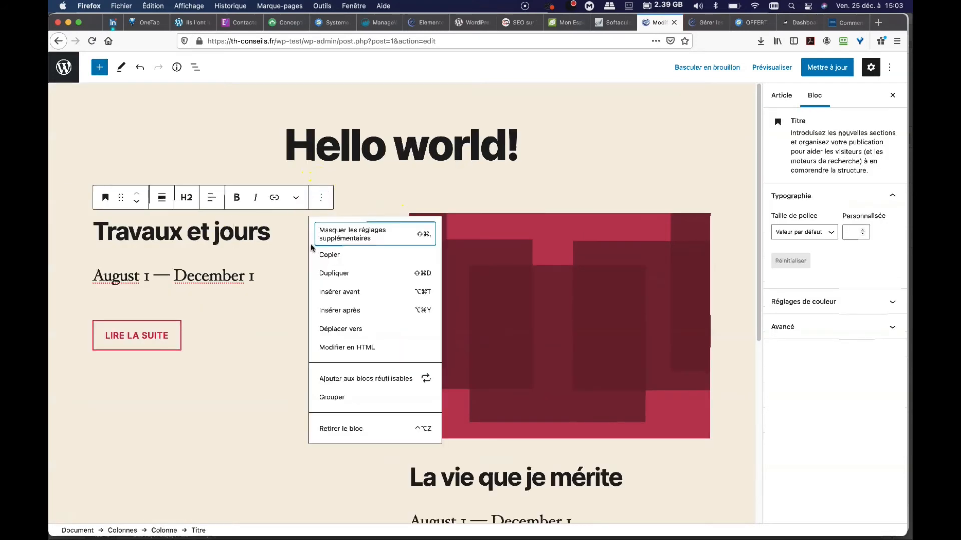
left_click(343, 429)
left_click(243, 223)
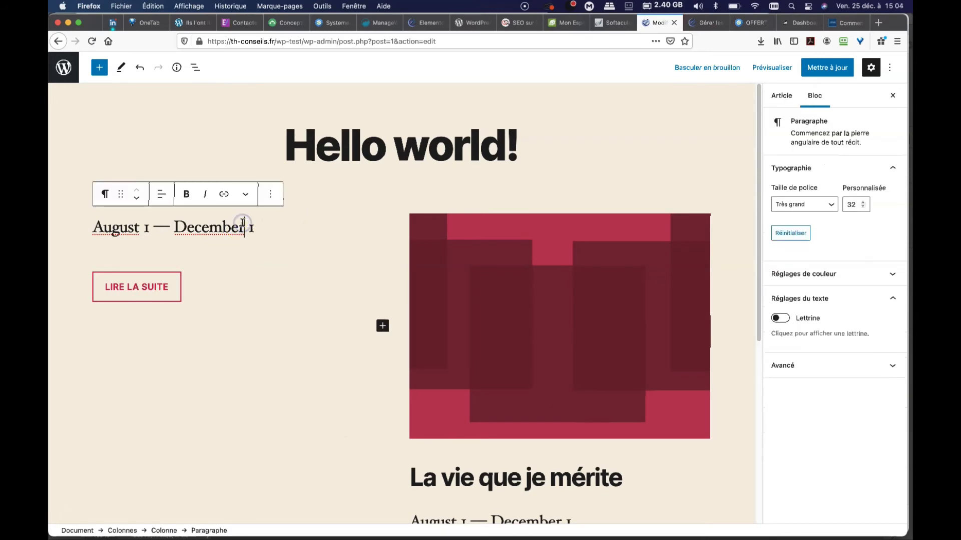
left_click(270, 194)
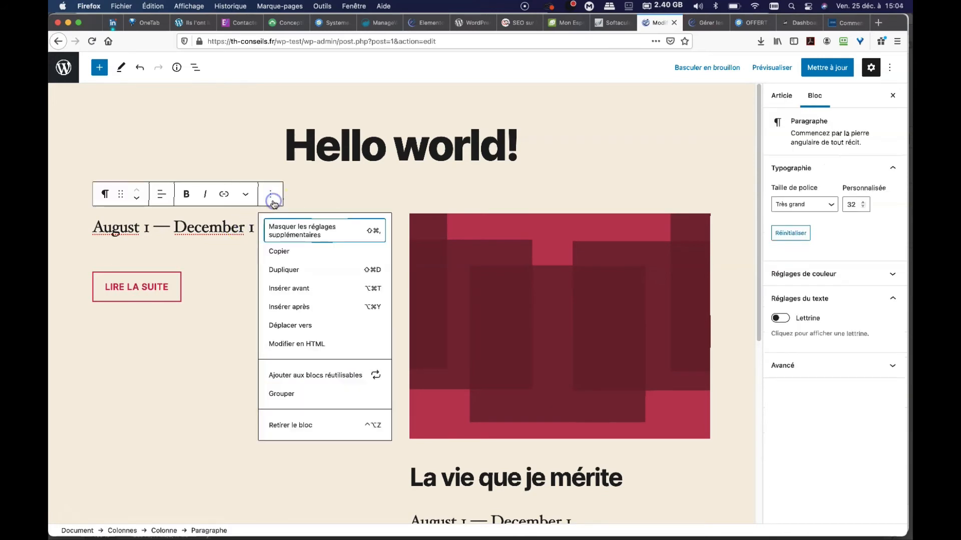
left_click(288, 425)
Remove the first column together with its "Lire la suite" button
left_click(195, 229)
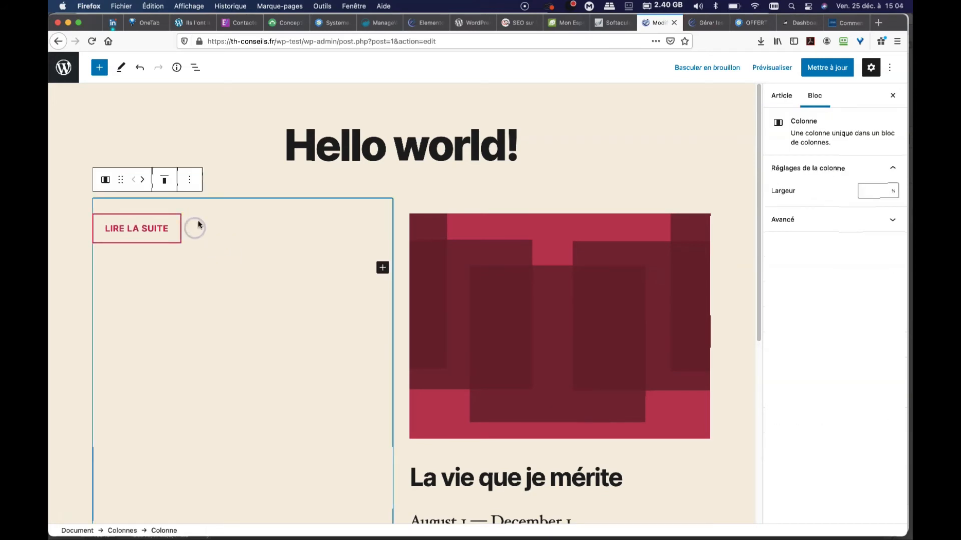
left_click(191, 181)
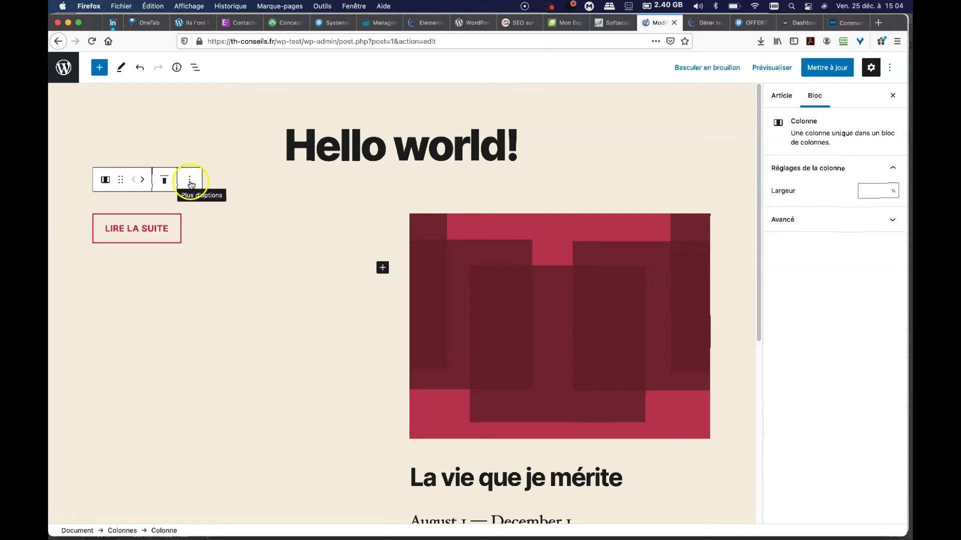
left_click(206, 305)
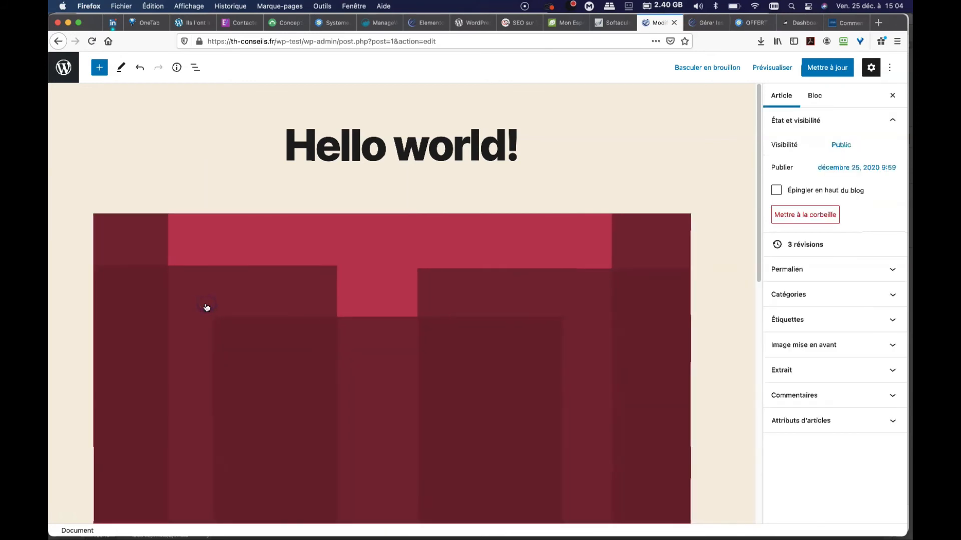
Remove the image block above the "La vie que je mérite" heading
left_click(131, 216)
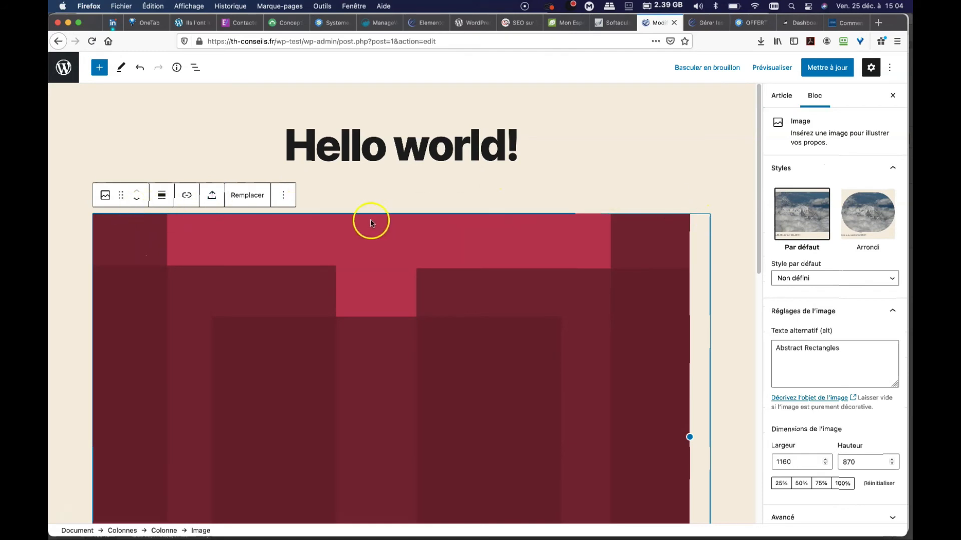
left_click(284, 195)
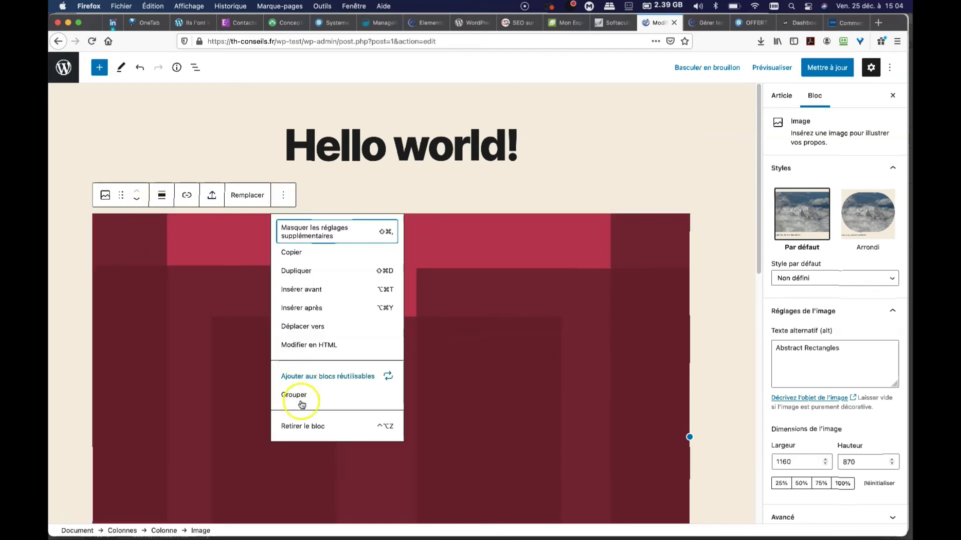
left_click(302, 426)
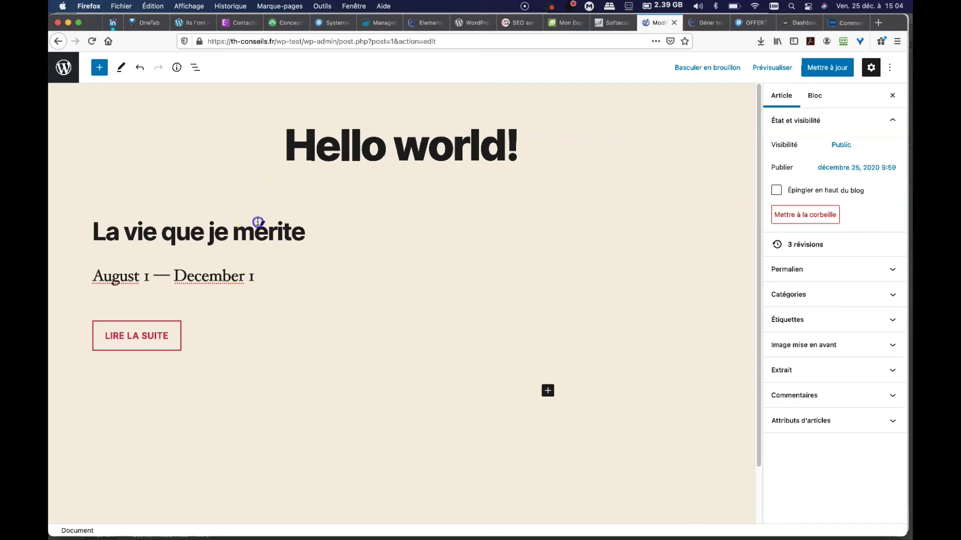
Remove the "La vie que je mérite" heading and the date paragraph beneath it
left_click(256, 231)
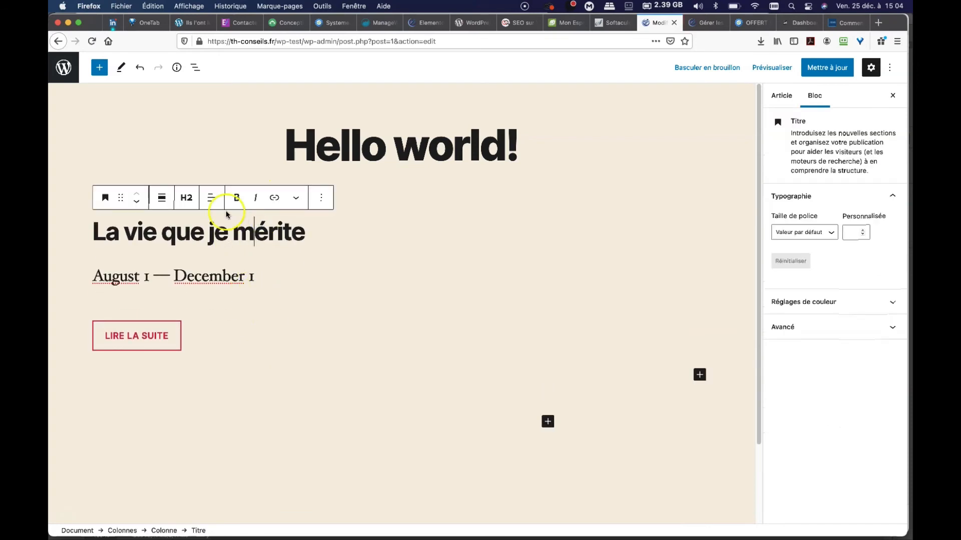
left_click(328, 195)
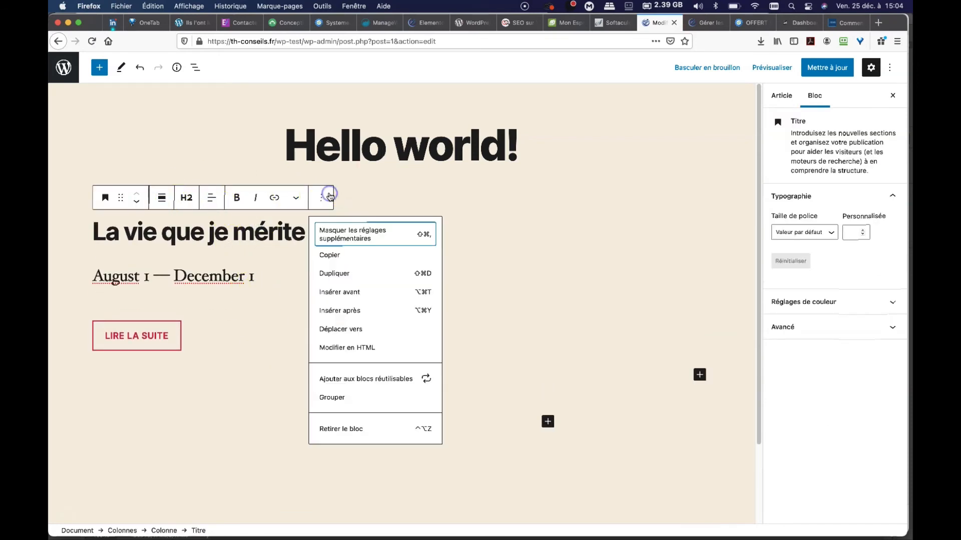
left_click(339, 428)
left_click(251, 222)
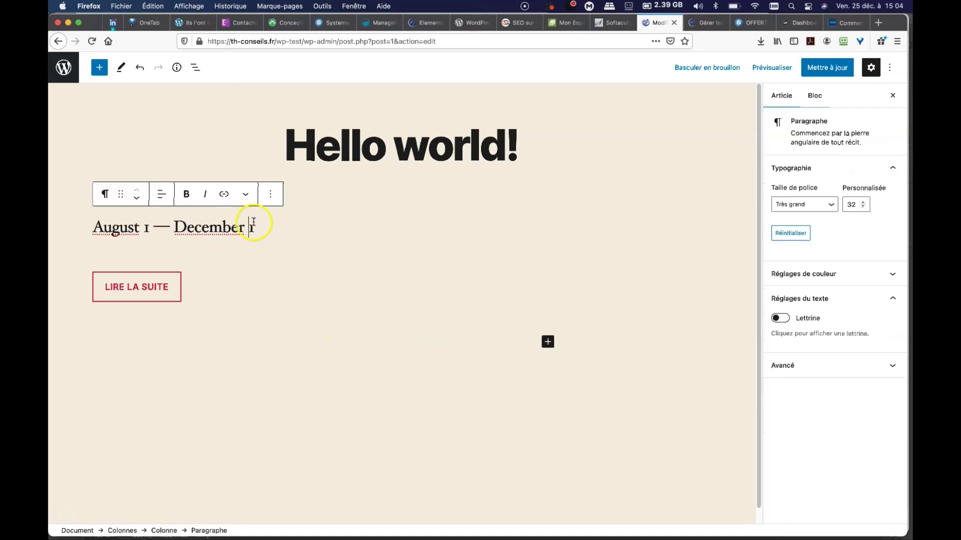
left_click(273, 198)
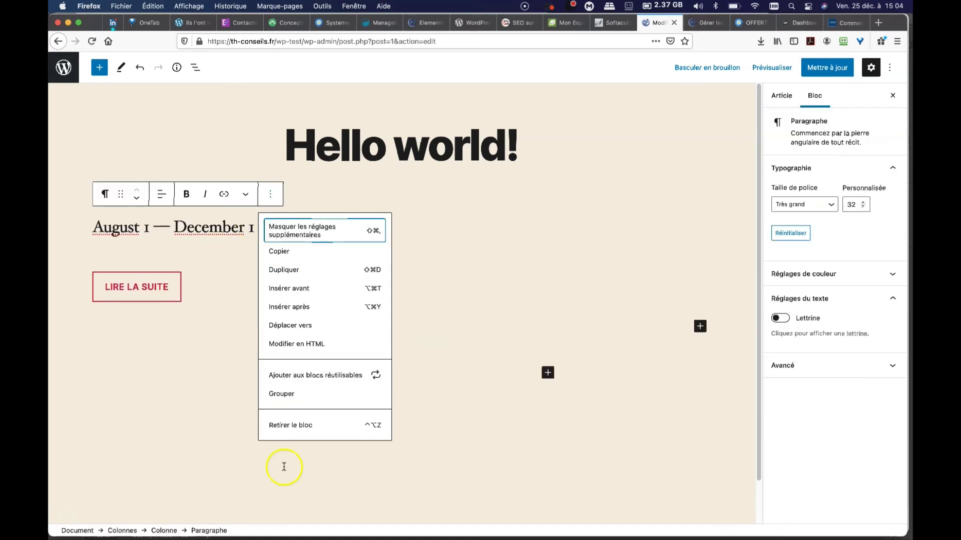
left_click(289, 425)
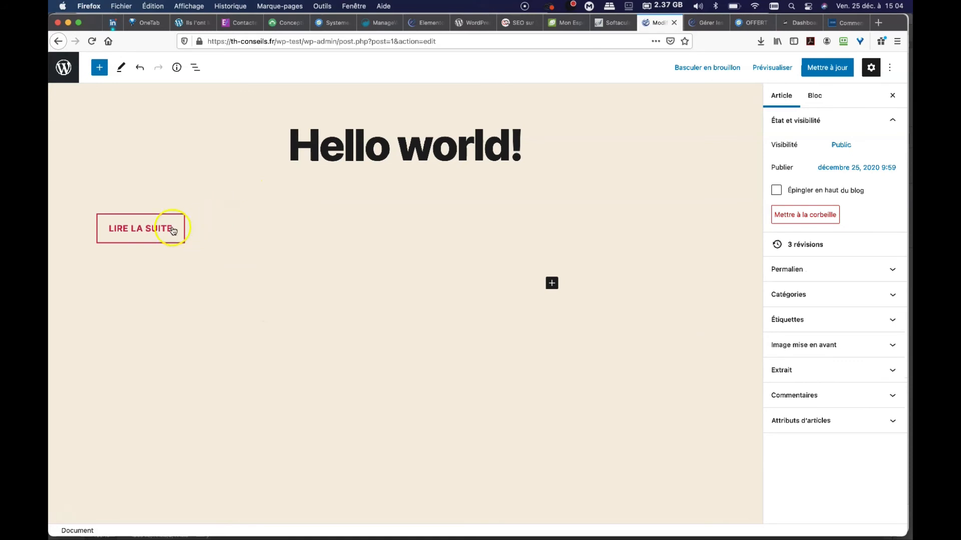
Remove the "Lire la suite" button and the empty column that contained it
left_click(172, 230)
left_click(276, 196)
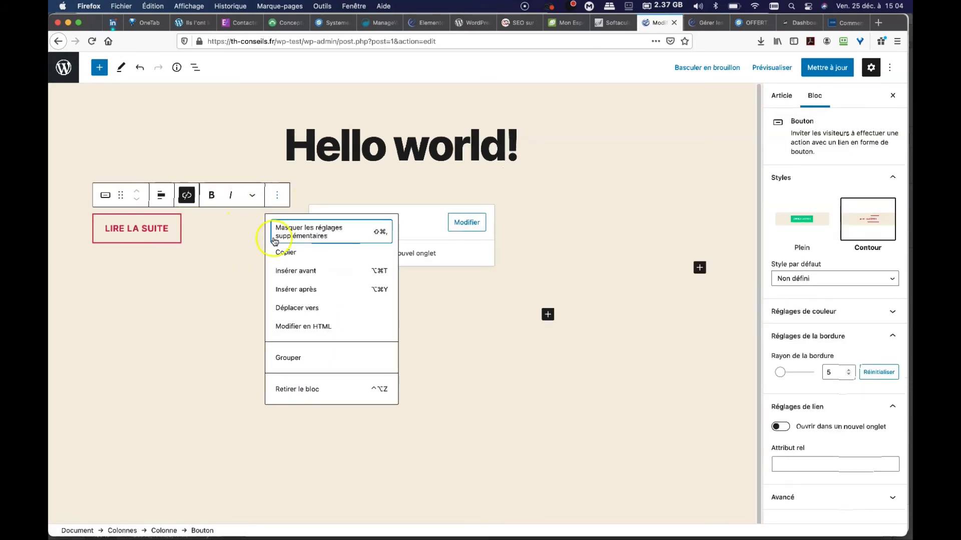
left_click(301, 389)
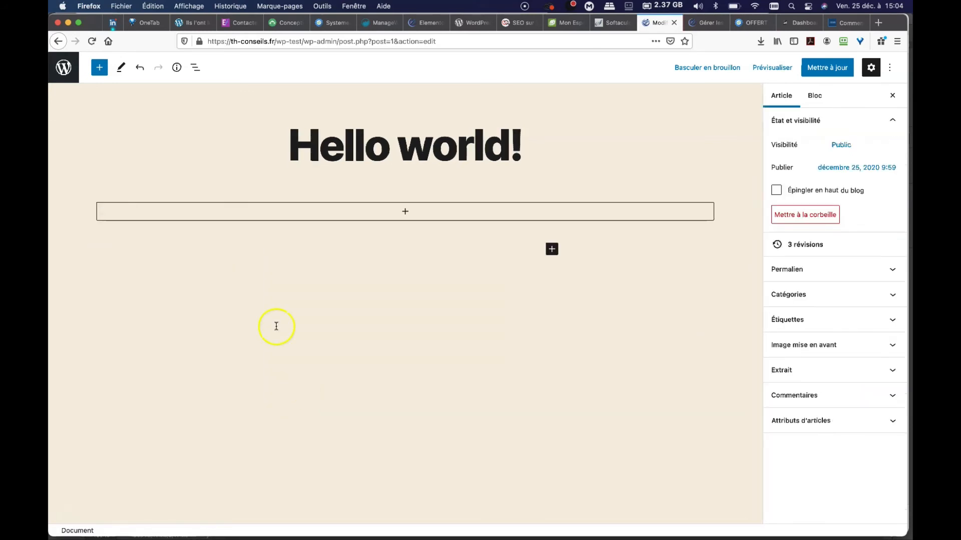
left_click(361, 208)
left_click(195, 181)
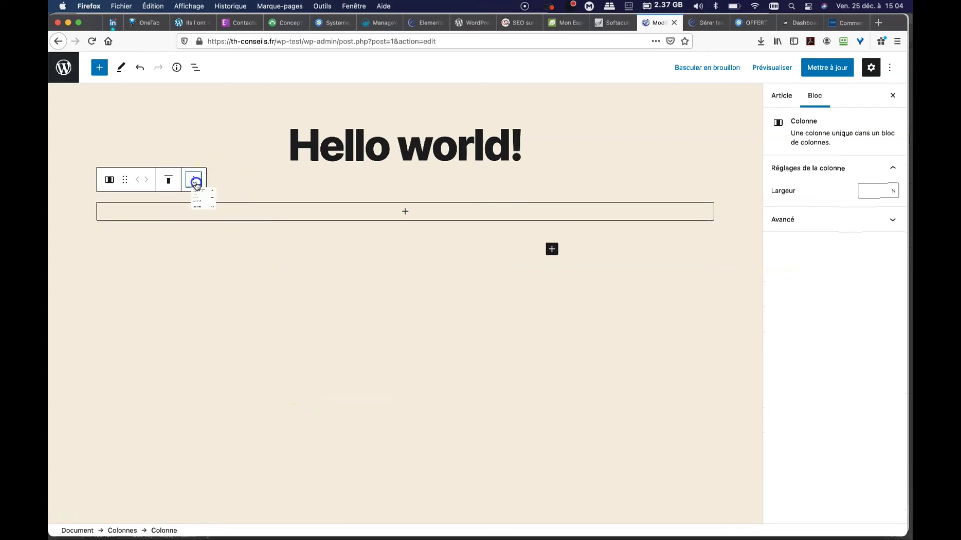
left_click(208, 303)
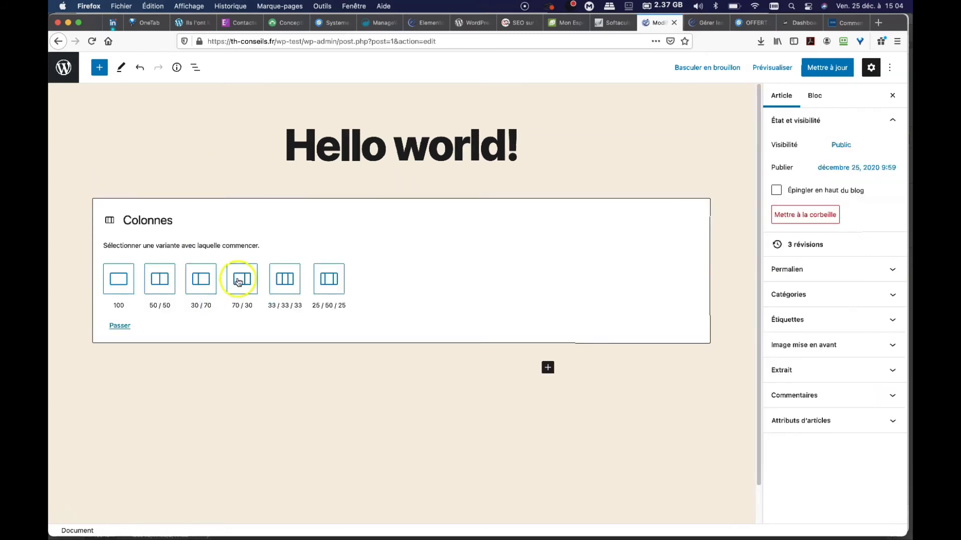
Insert the "Deux boutons" pattern from the Boutons category into the post
double_click(253, 159)
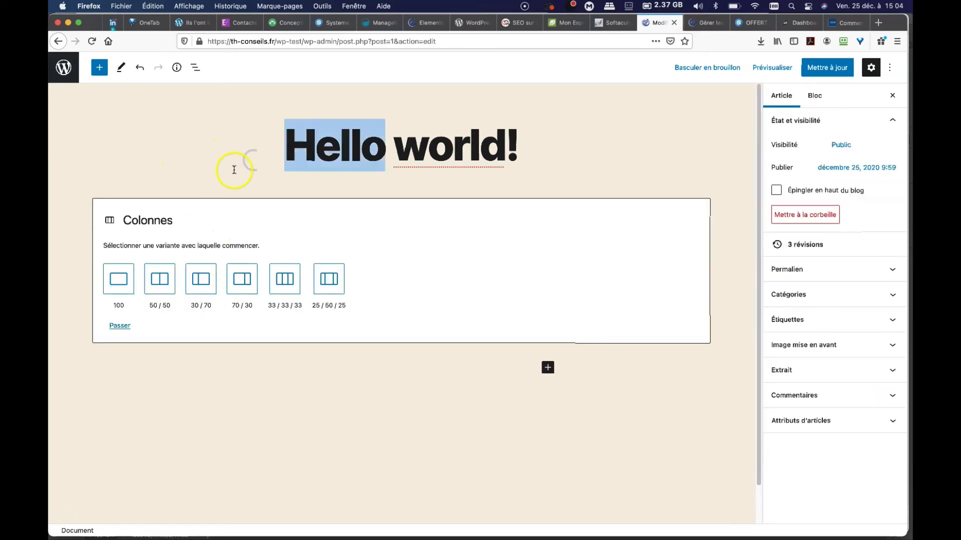
left_click(208, 184)
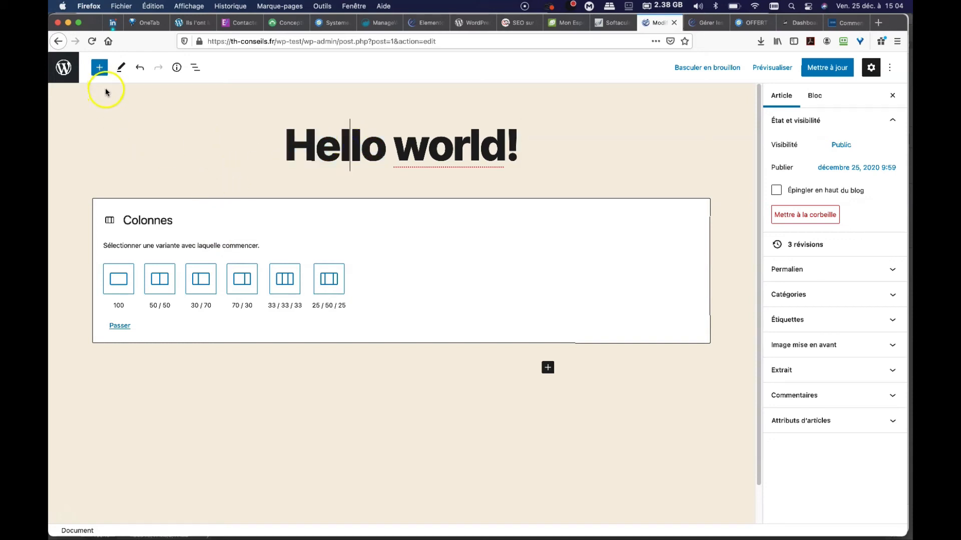
left_click(100, 70)
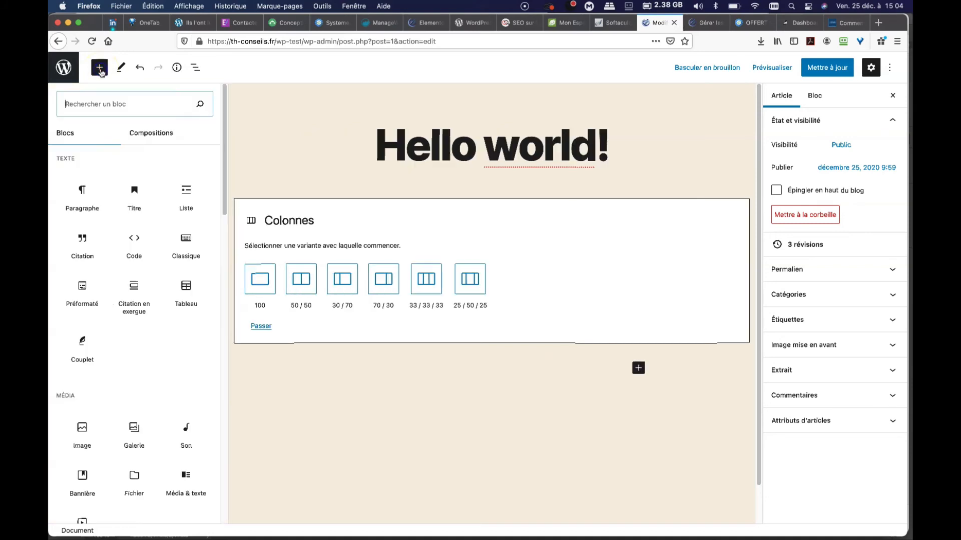
left_click(124, 150)
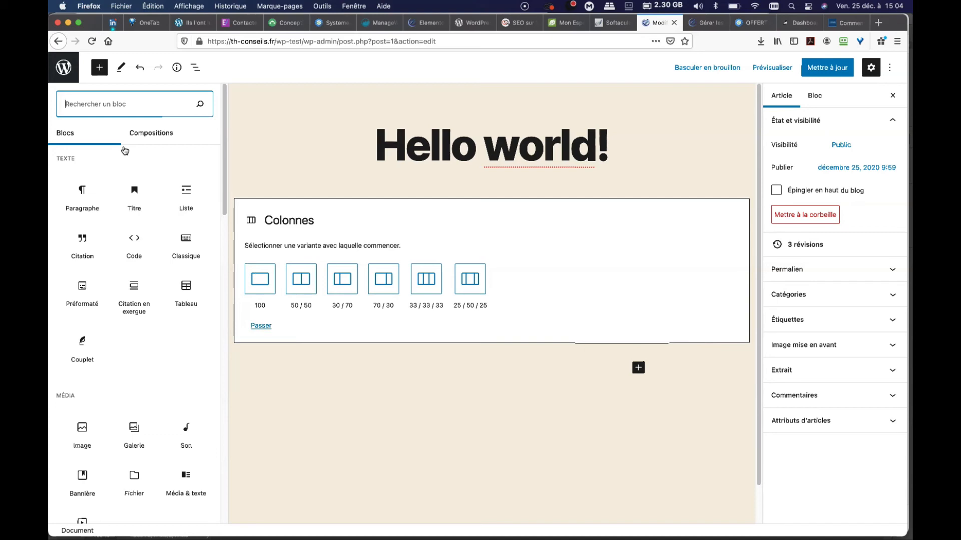
left_click(150, 139)
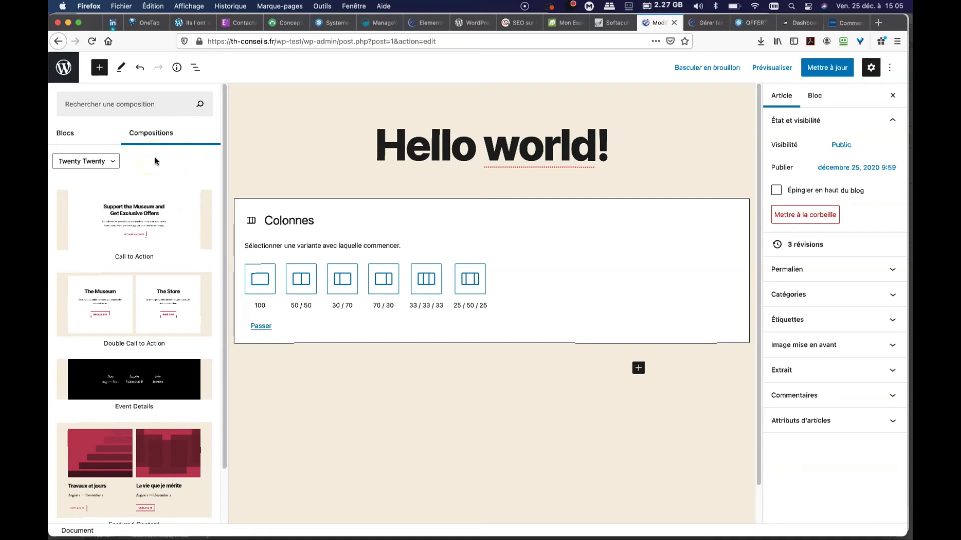
left_click(114, 164)
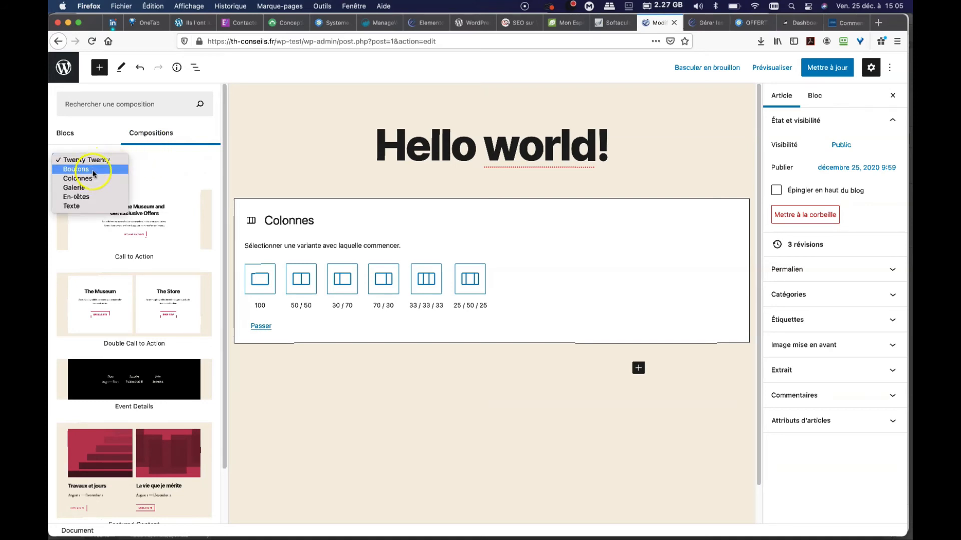
left_click(75, 169)
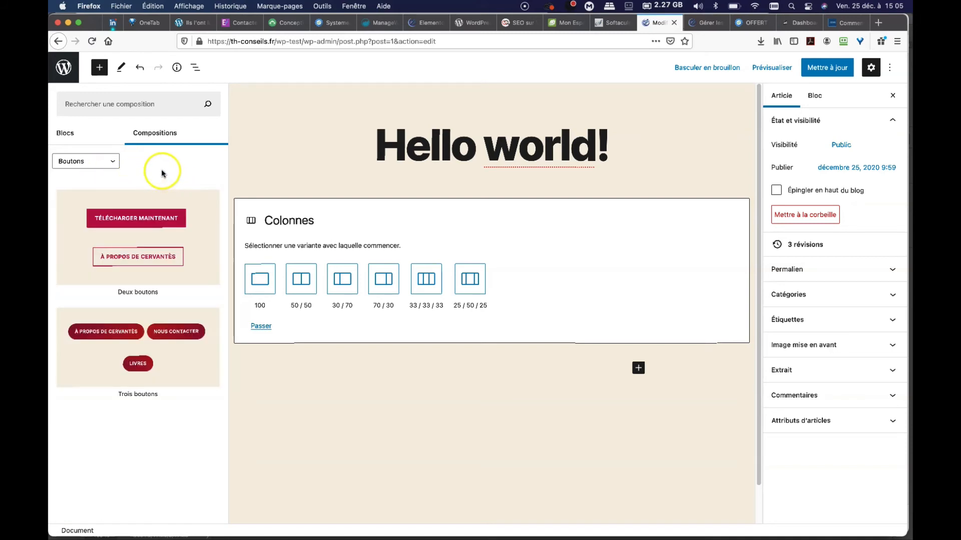
left_click(152, 255)
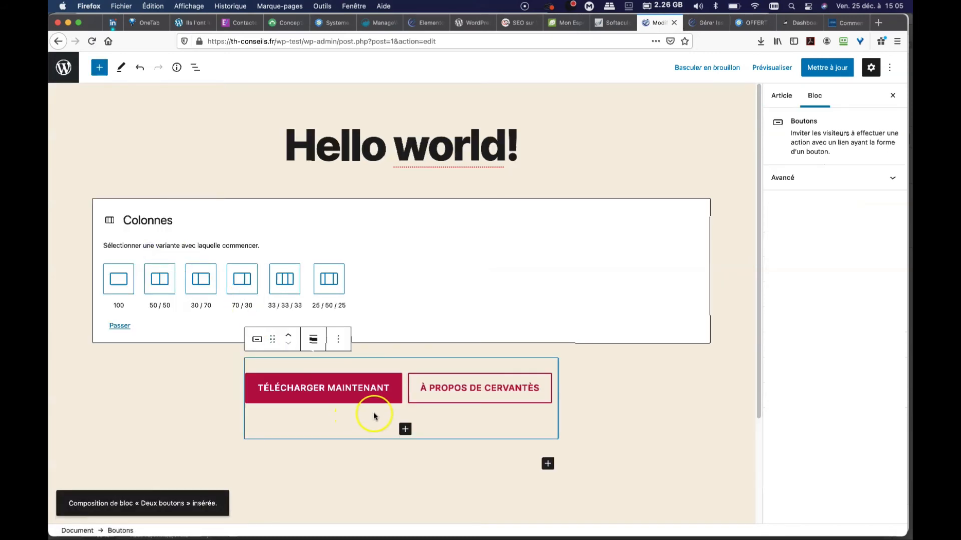
Insert the "Deux colonnes de texte avec des images" pattern from the Colonnes category below the buttons
left_click(99, 67)
left_click(187, 141)
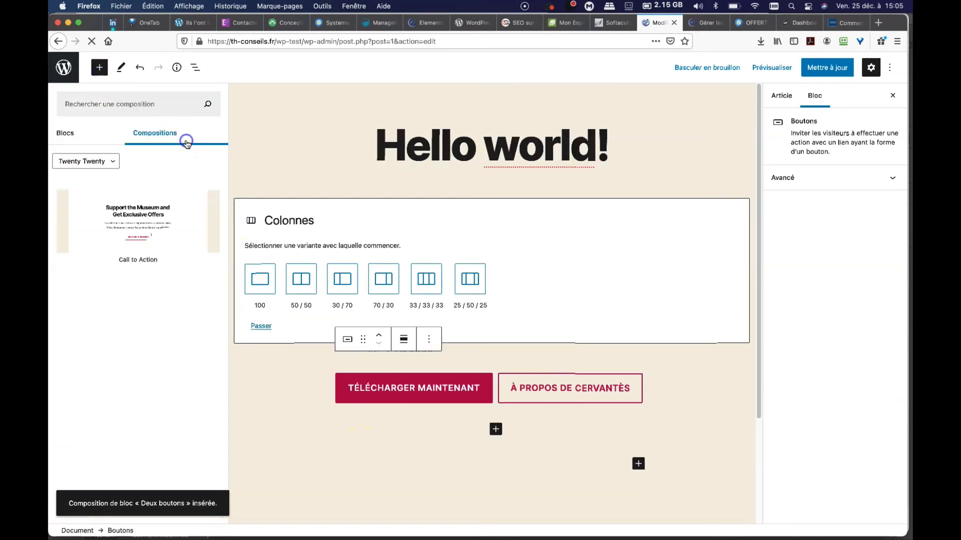
left_click(110, 161)
left_click(77, 178)
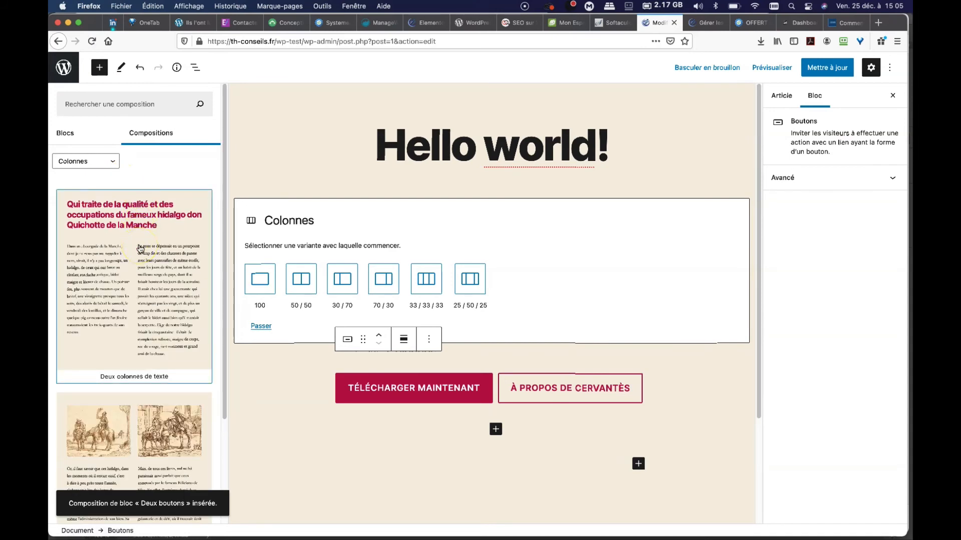
scroll(140, 249, "down", 1)
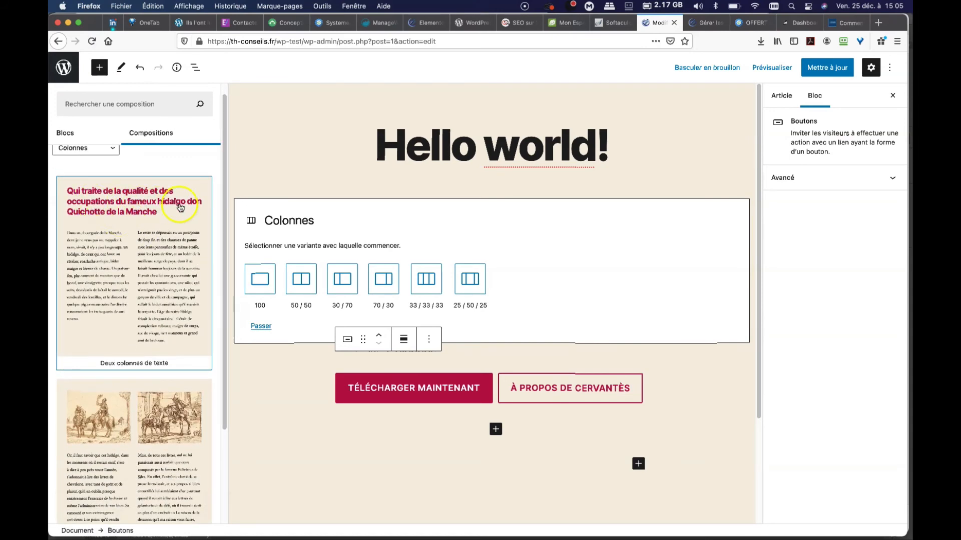
scroll(165, 256, "down", 5)
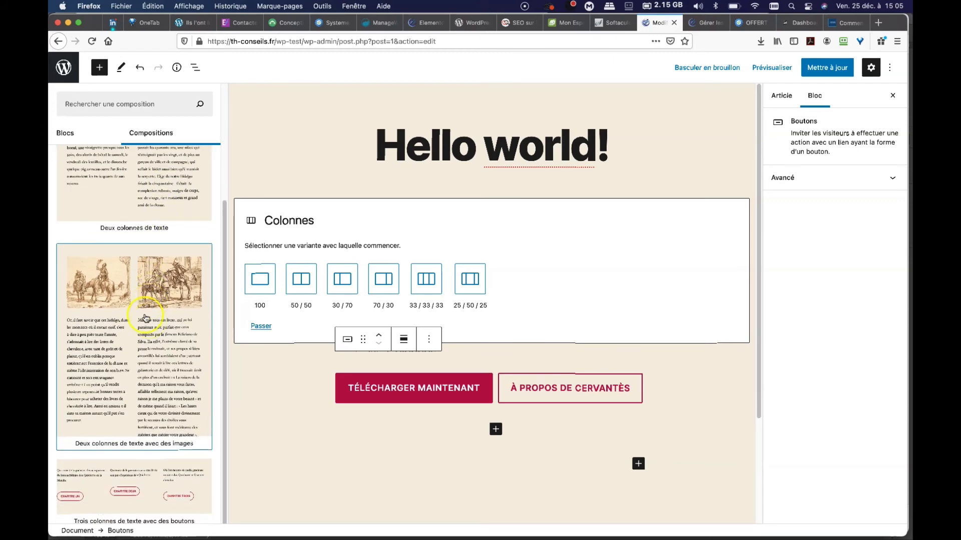
left_click(134, 290)
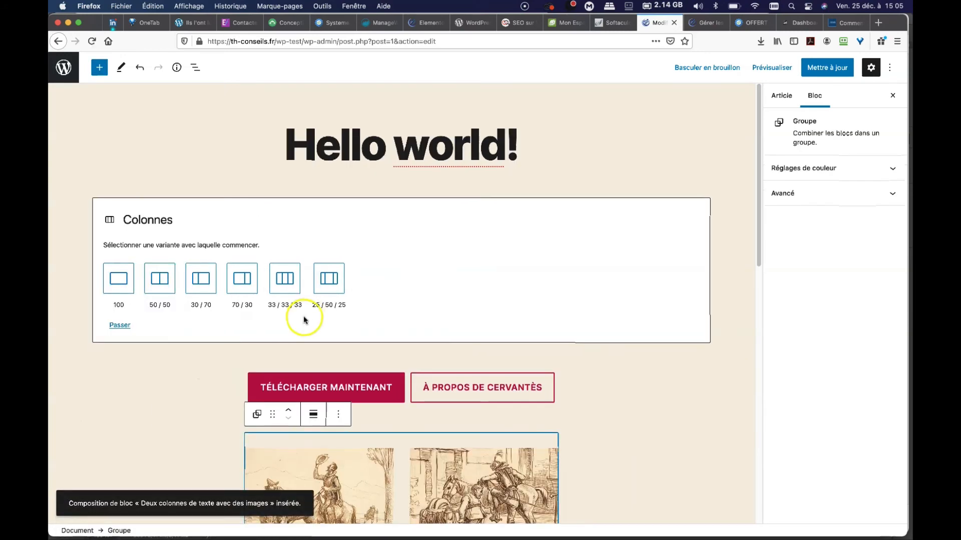
Set the inserted text-and-image columns block to 3 columns, and return it to 2
scroll(301, 317, "down", 10)
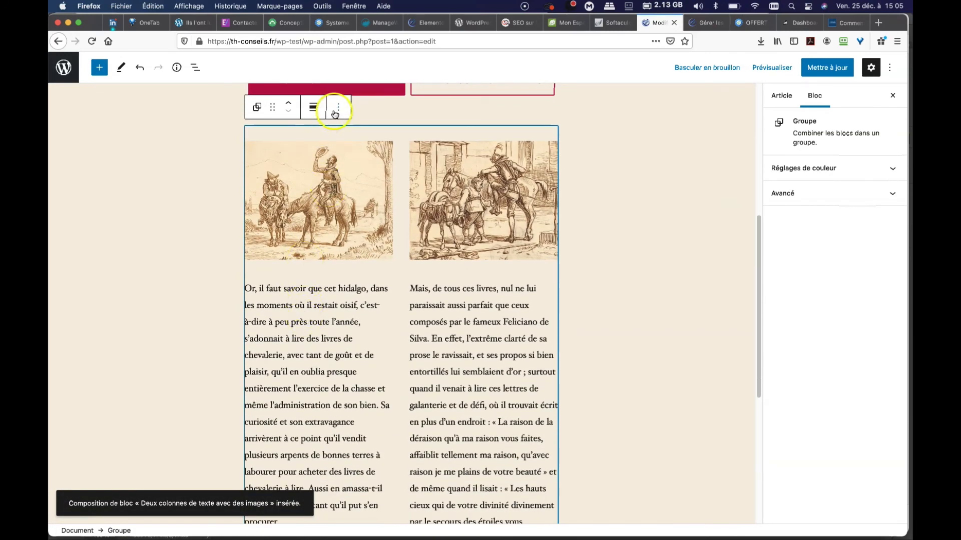
left_click(334, 142)
left_click(400, 159)
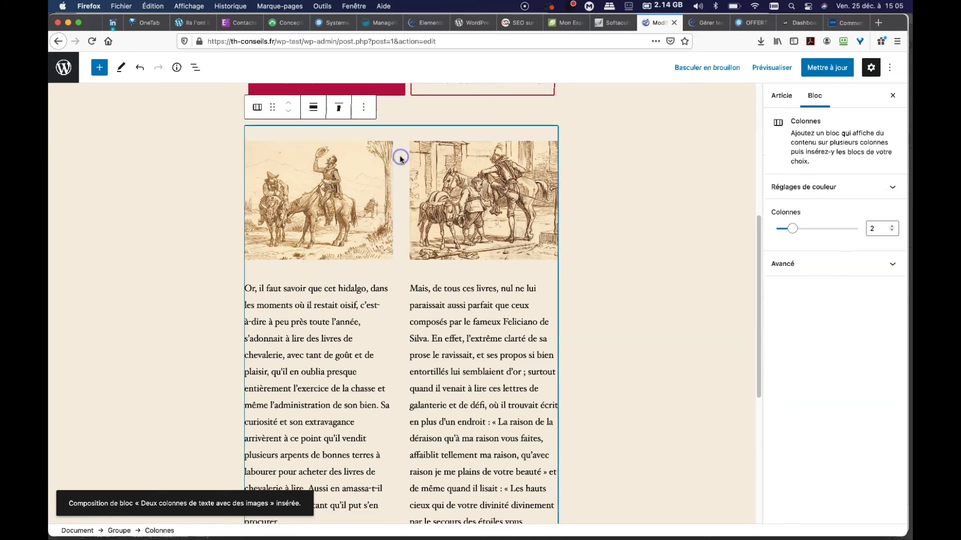
left_click(793, 229)
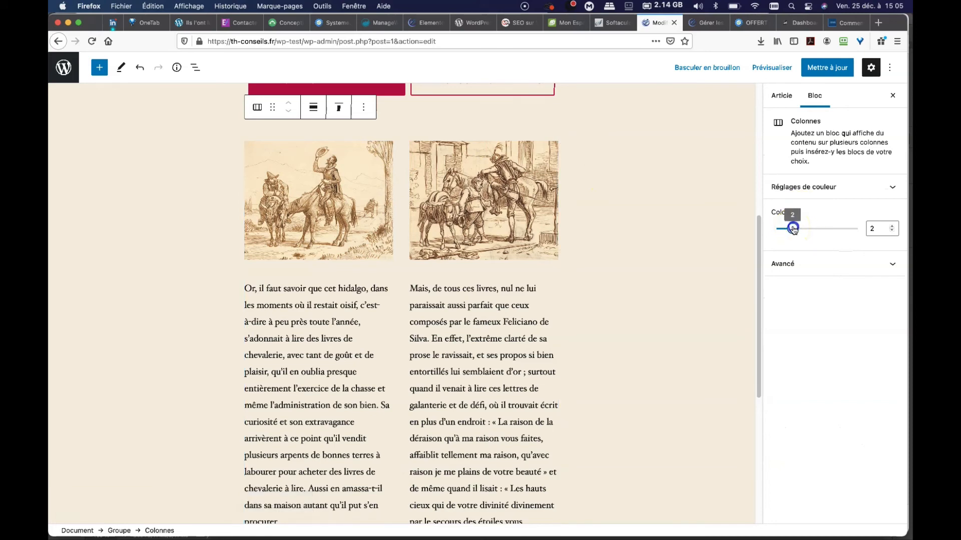
left_click_drag(803, 229, 811, 229)
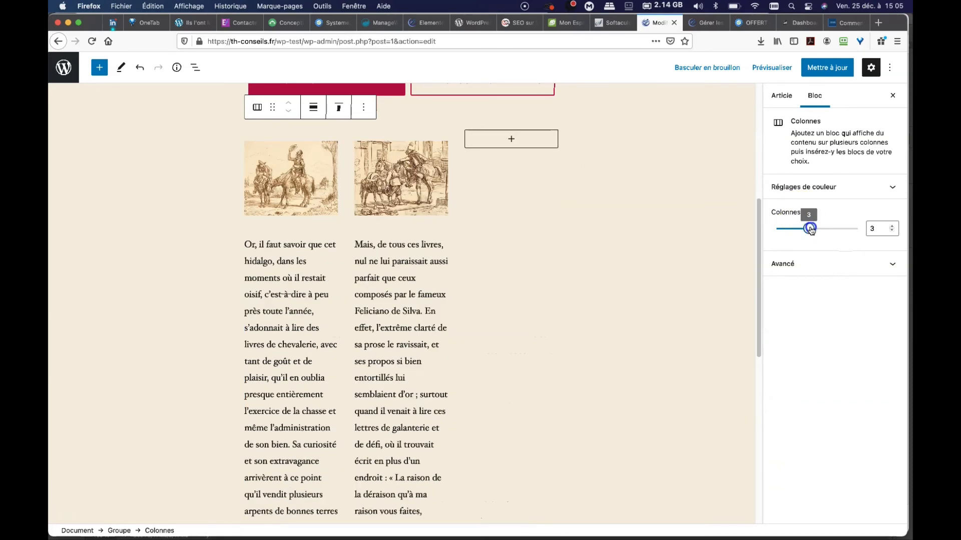
left_click_drag(803, 229, 792, 230)
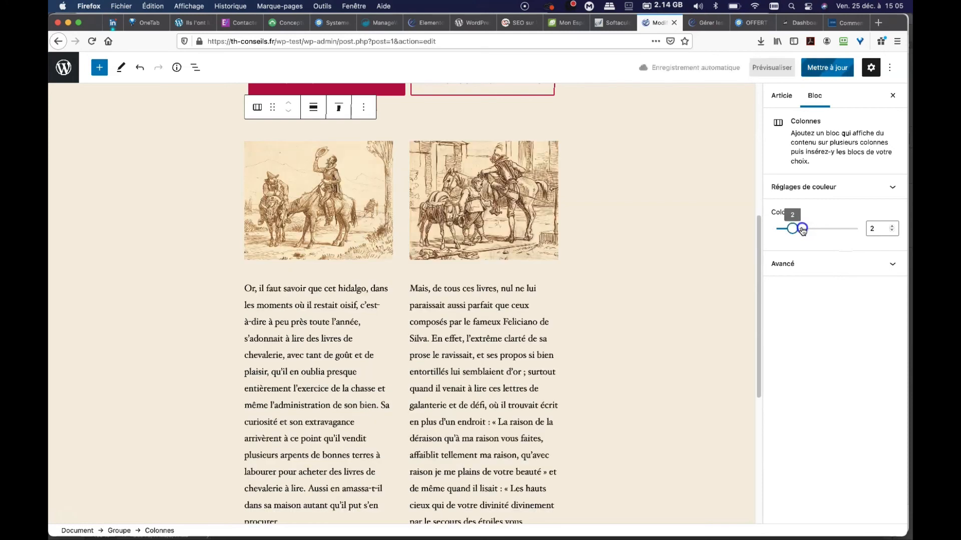
Transform the text-and-image columns block into a group, and transform that group into columns
left_click(880, 264)
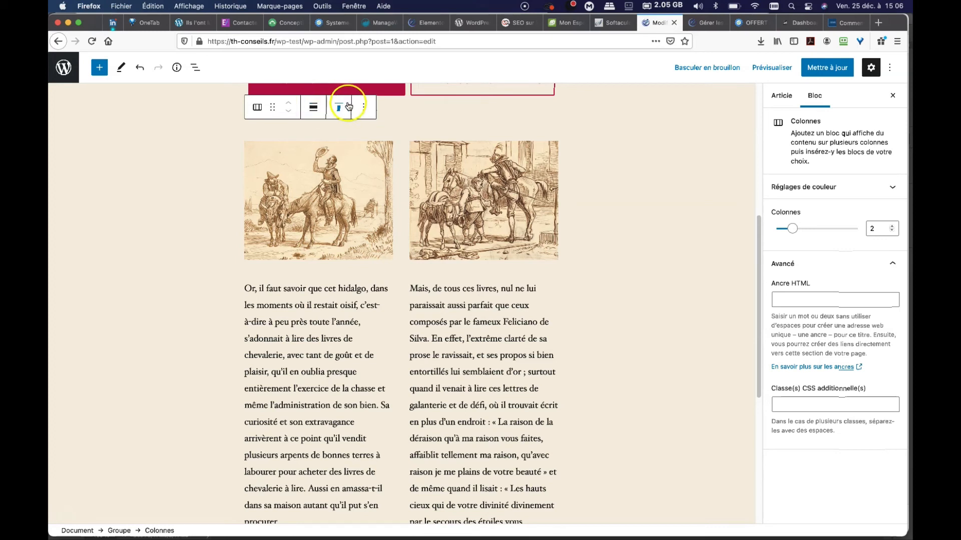
left_click(257, 109)
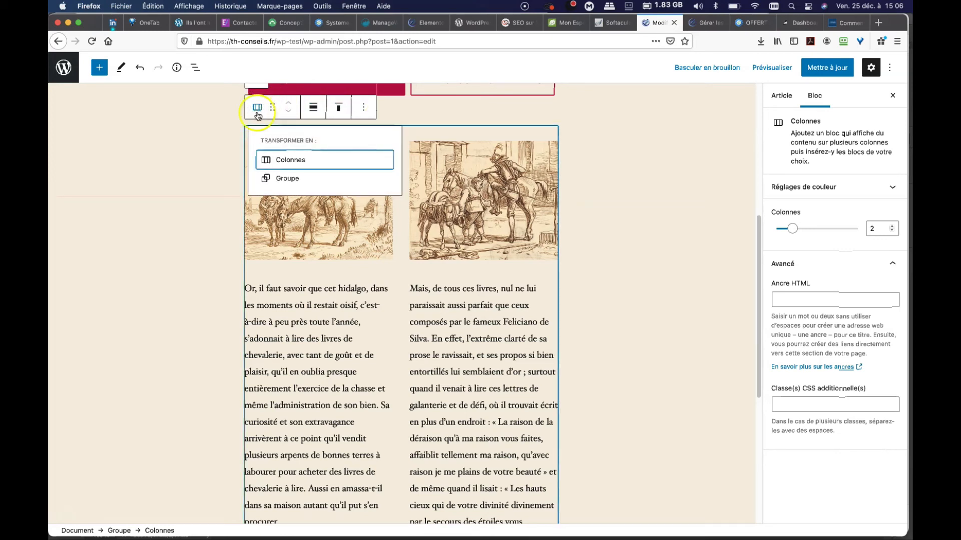
left_click(278, 179)
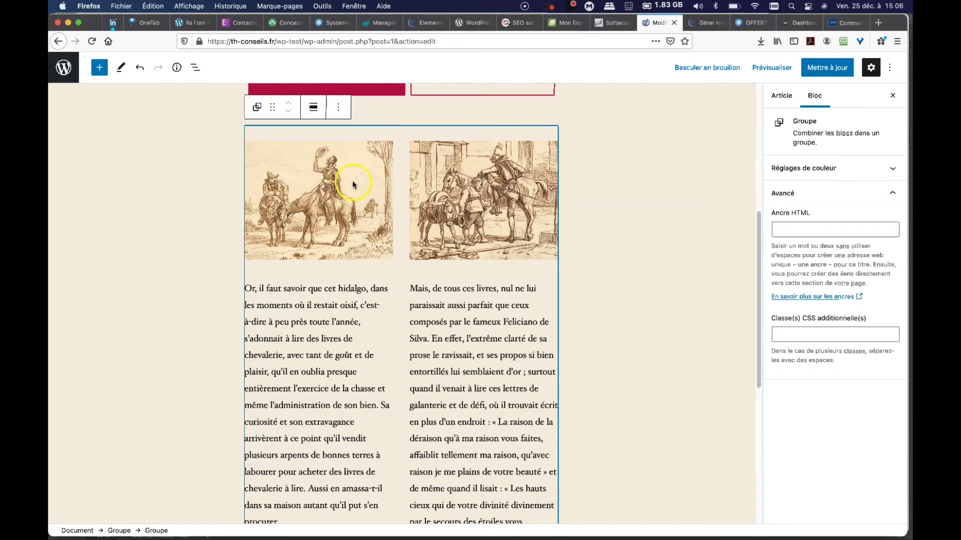
left_click(257, 107)
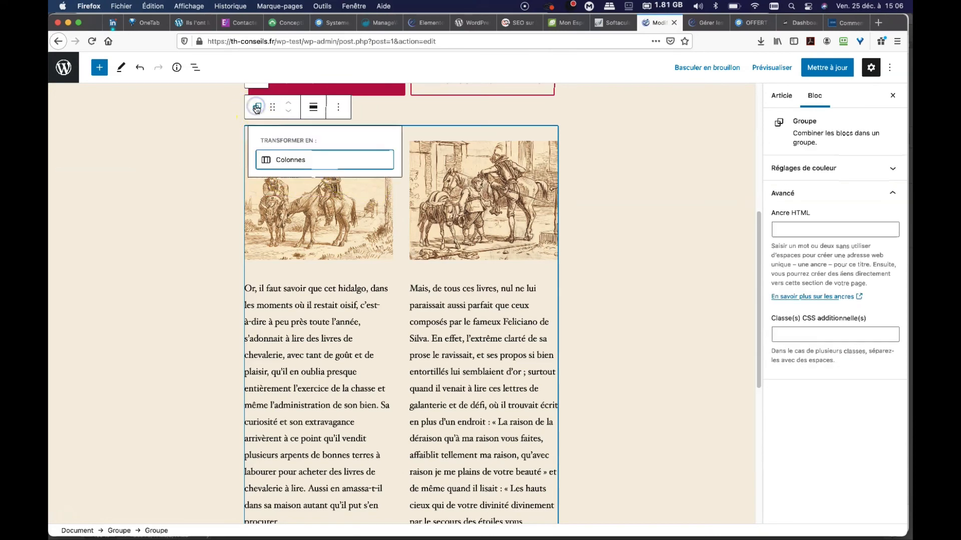
left_click(275, 159)
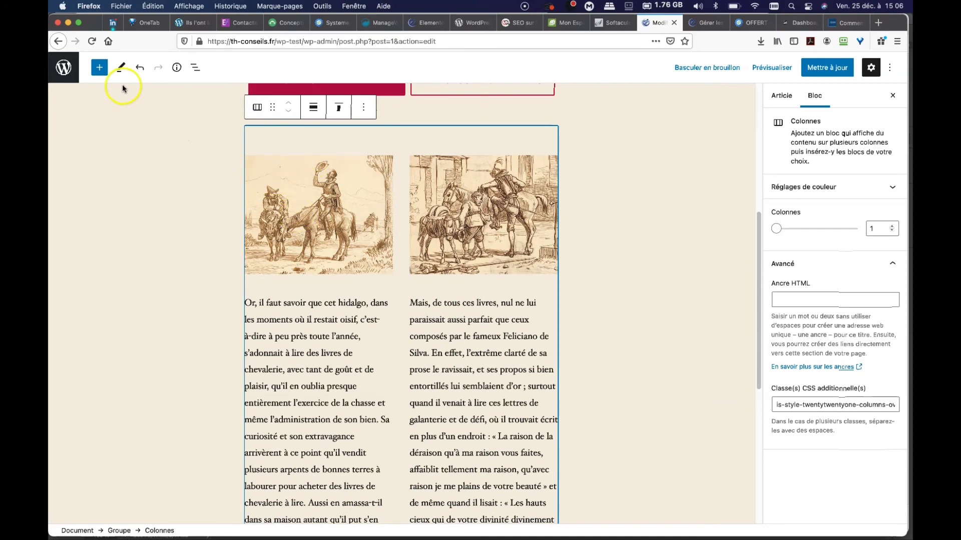
View the block patterns offered in the Galerie category
left_click(99, 70)
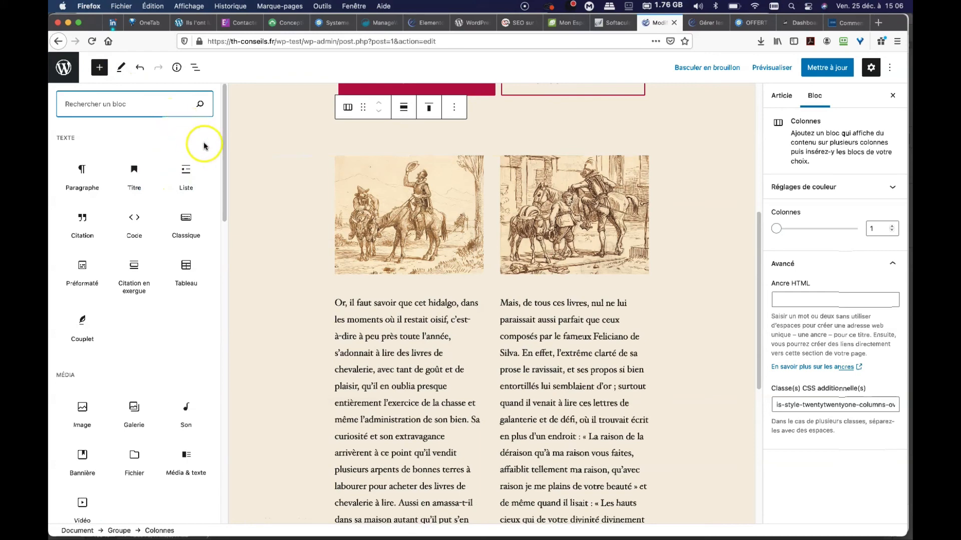
left_click_drag(226, 127, 226, 129)
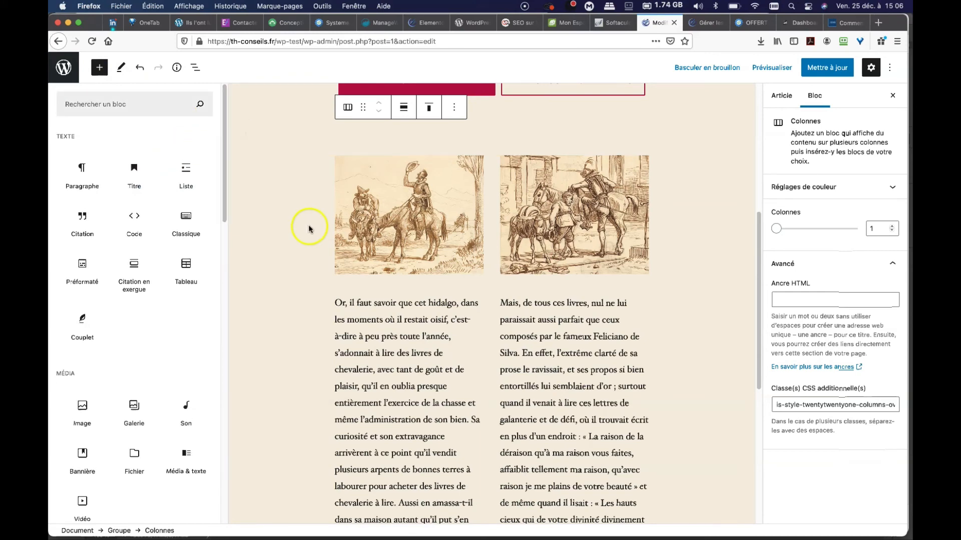
left_click(299, 219)
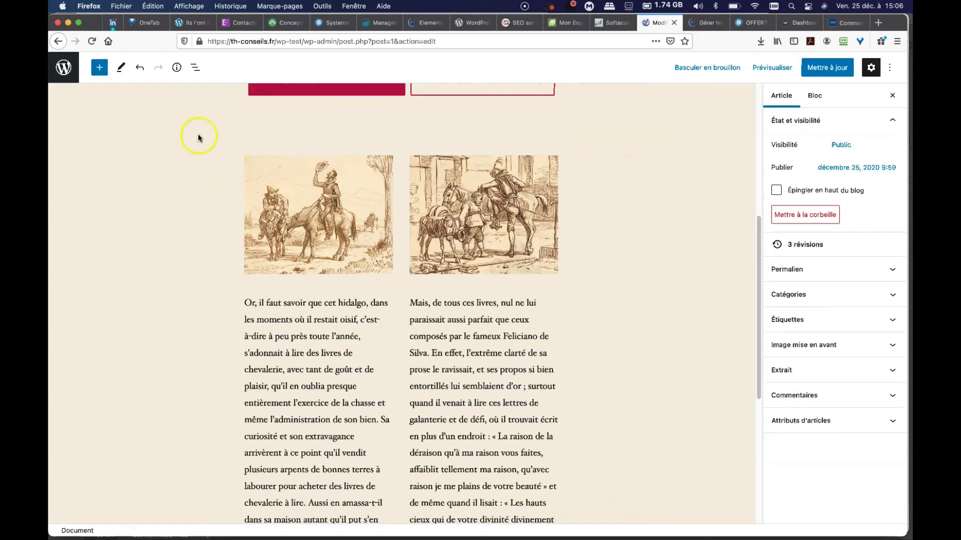
left_click(99, 67)
left_click(161, 139)
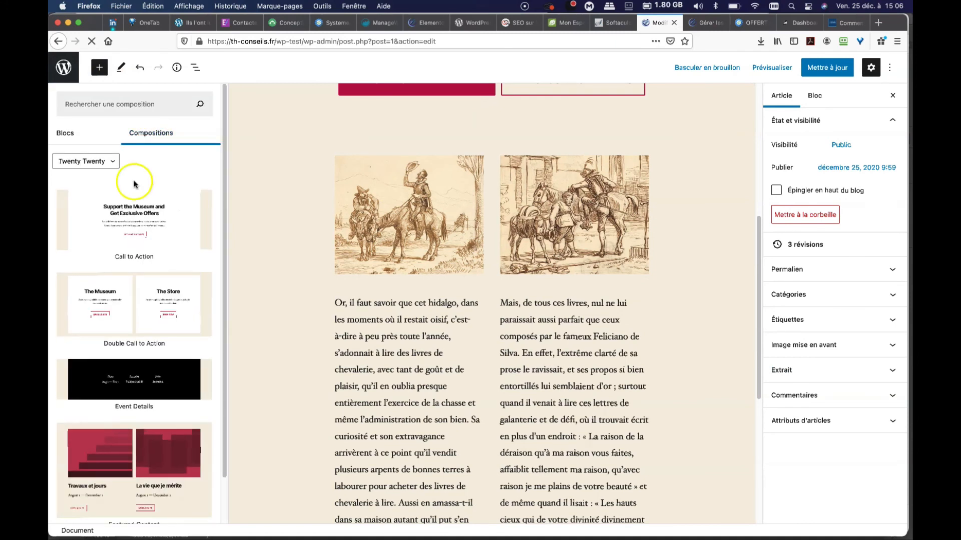
left_click(98, 159)
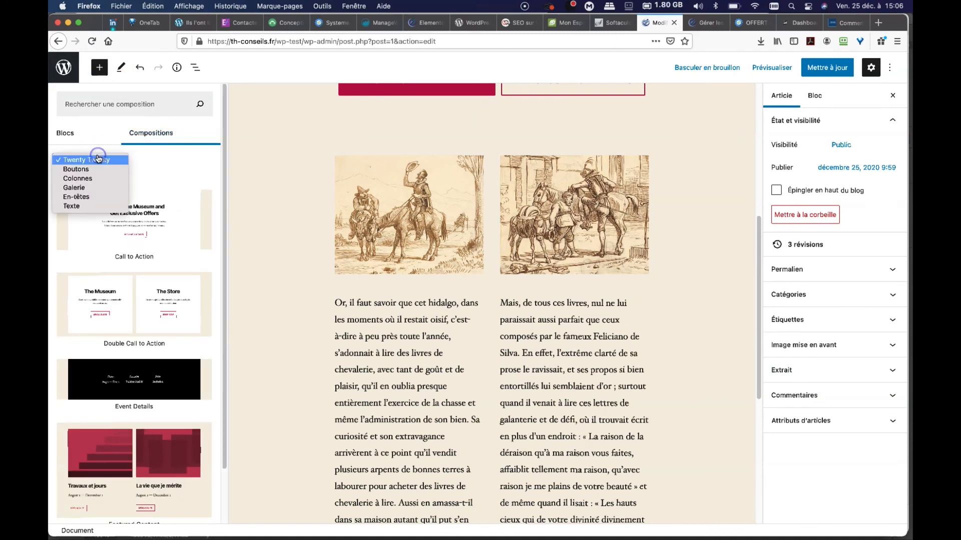
left_click(89, 188)
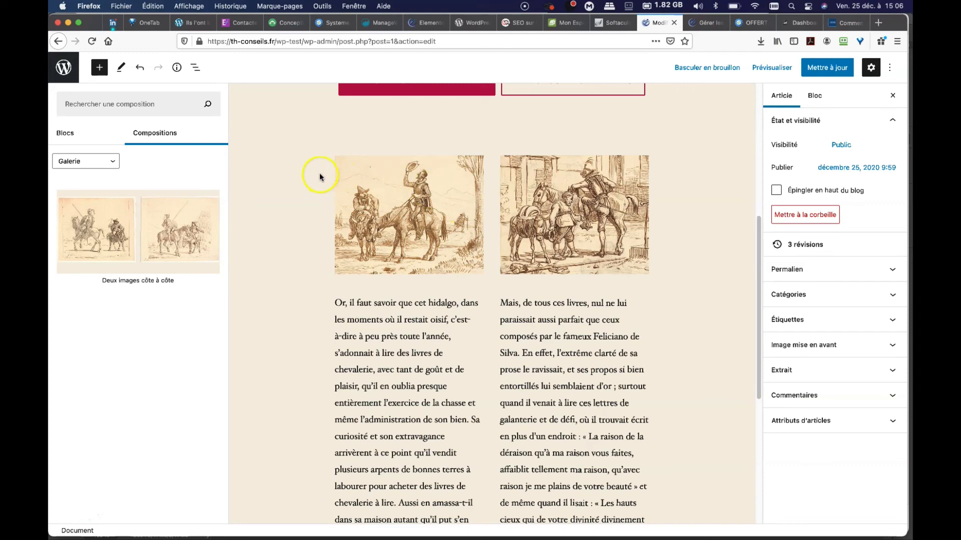
Remove the text-and-image columns block and the block with the two buttons from the post
left_click(493, 191)
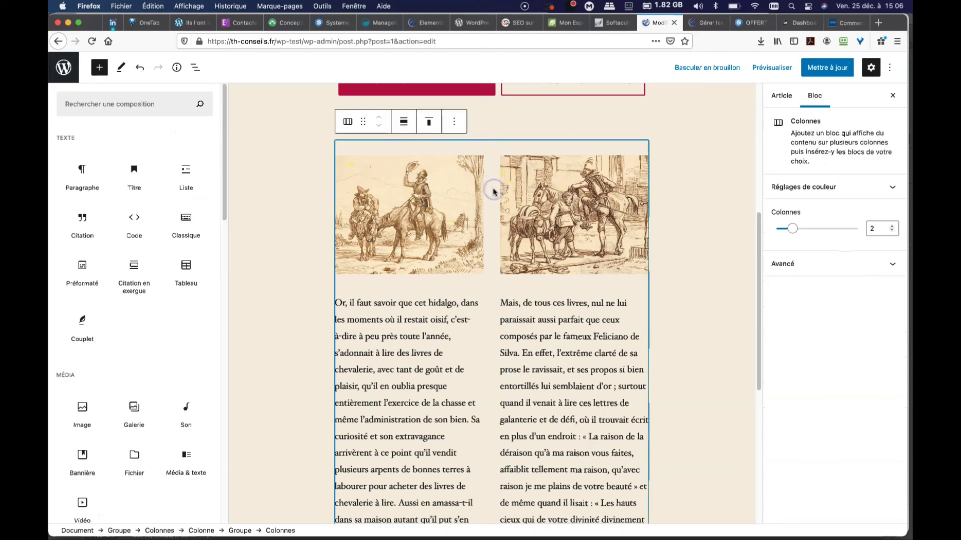
left_click(455, 125)
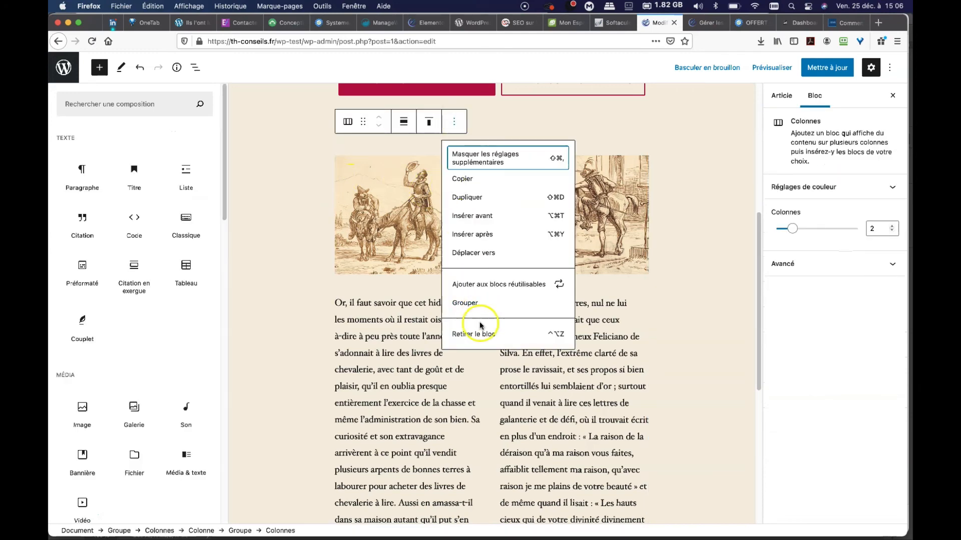
left_click(477, 337)
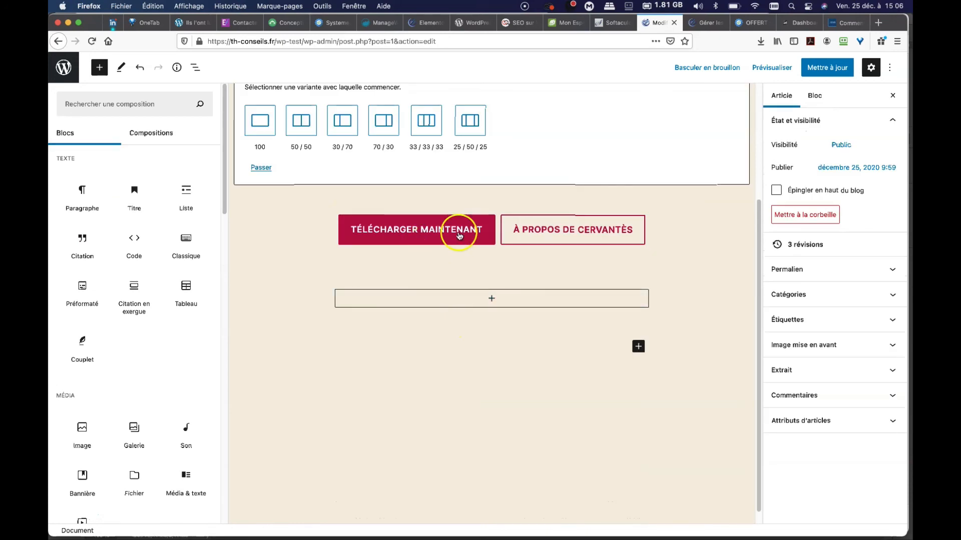
left_click(498, 214)
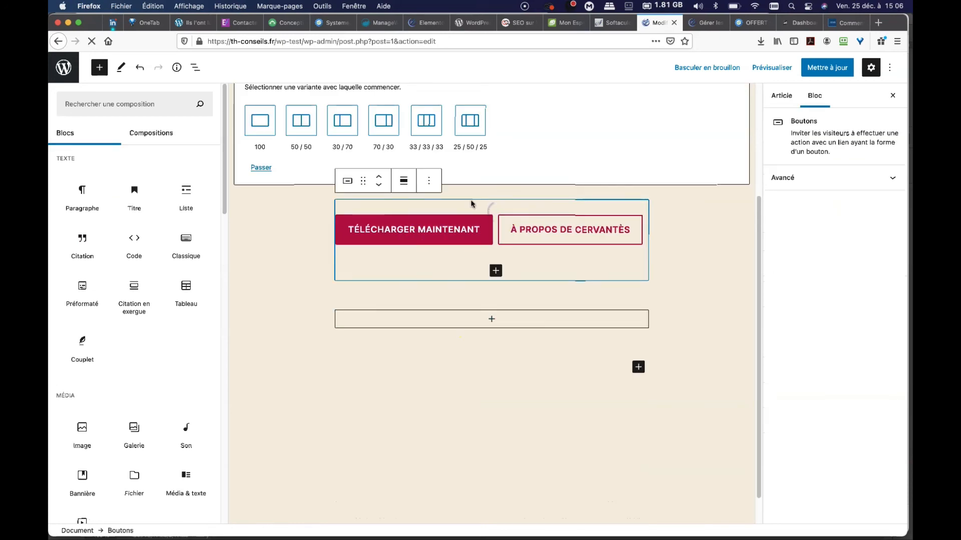
left_click(429, 184)
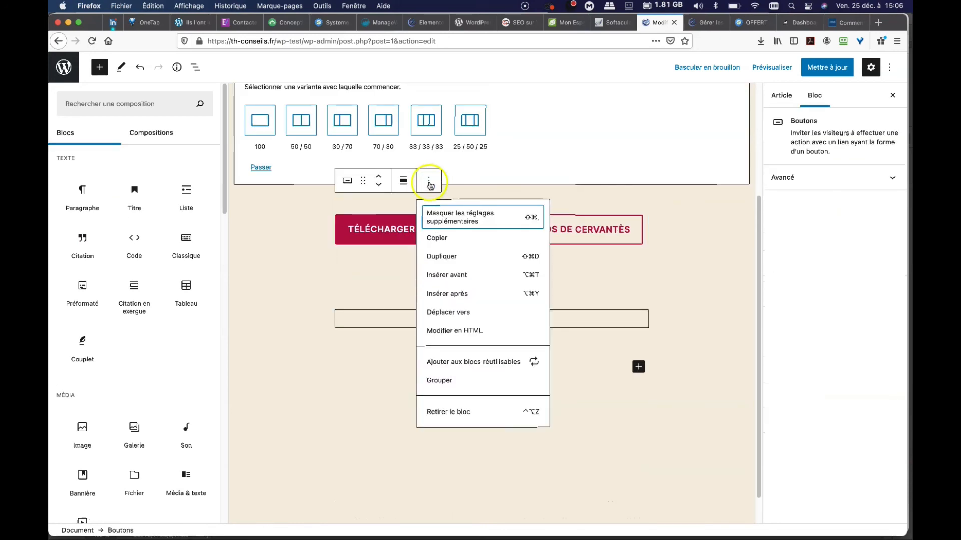
left_click(453, 411)
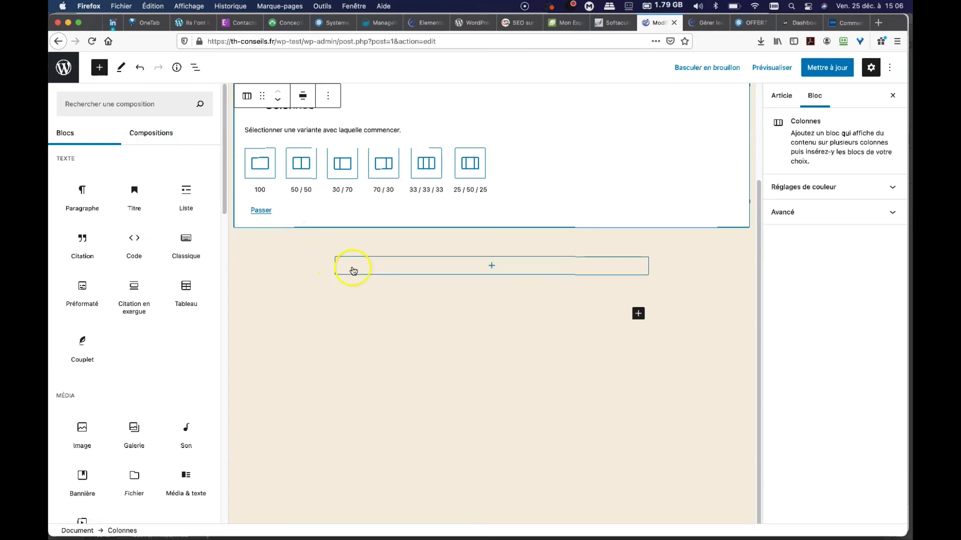
Insert the "Deux images côte à côte" pattern from the Galerie category in a new paragraph below the empty group
left_click(392, 263)
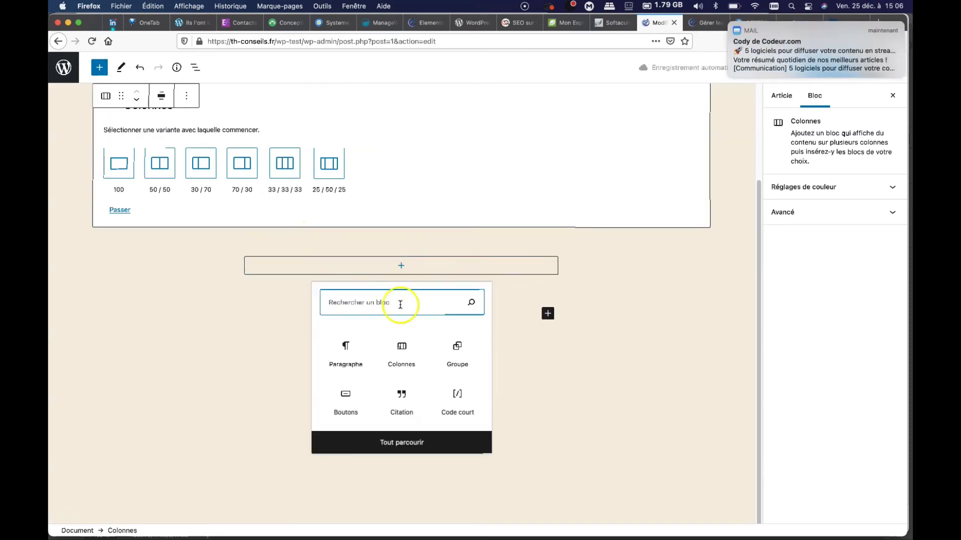
left_click(244, 318)
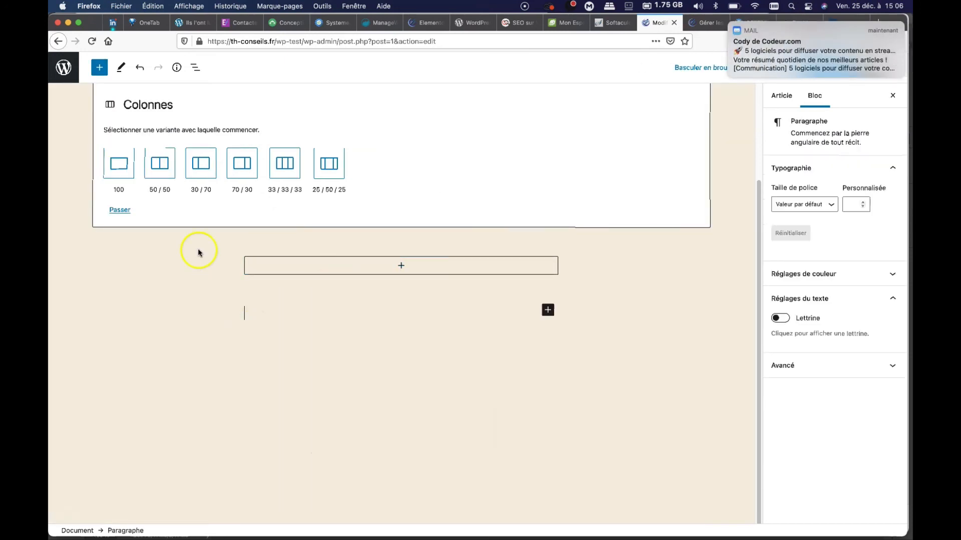
left_click(99, 67)
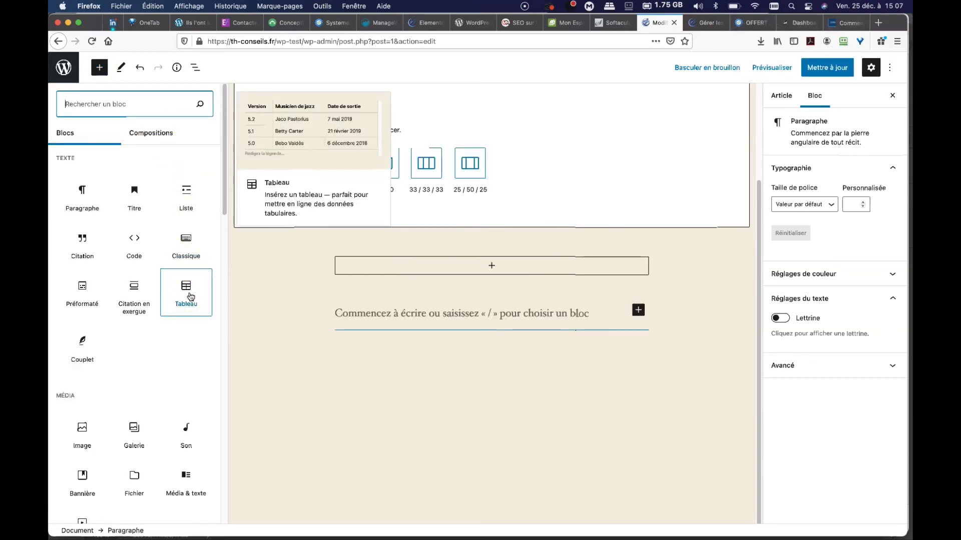
left_click(150, 134)
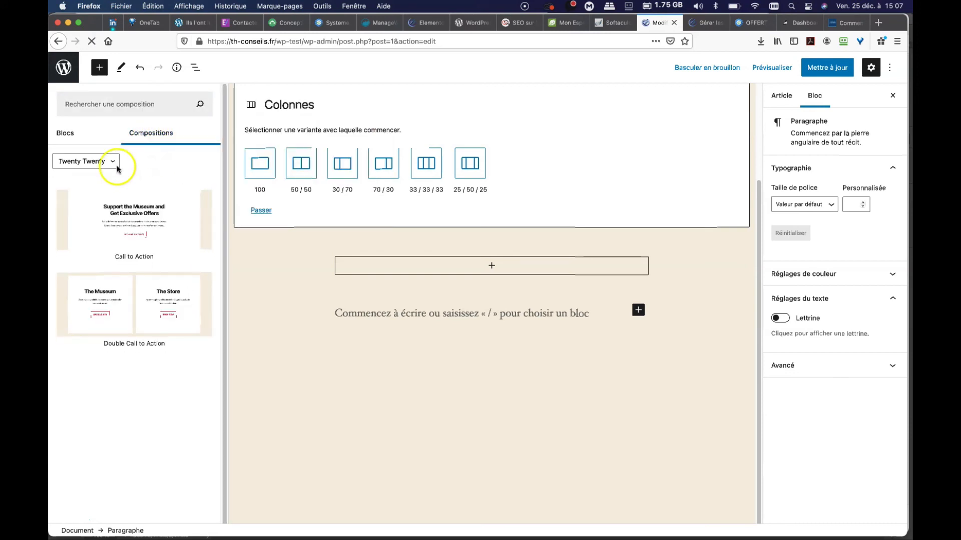
left_click(115, 162)
left_click(97, 189)
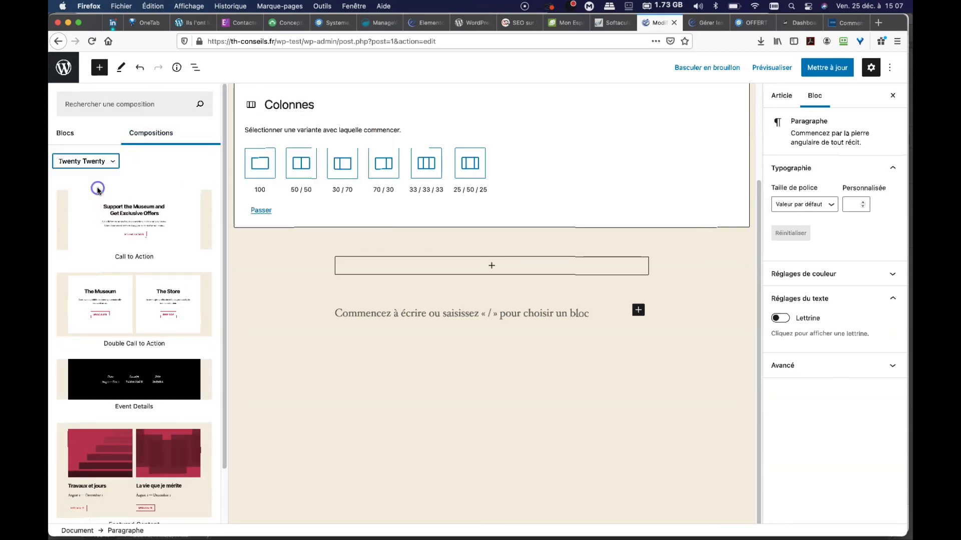
left_click(124, 222)
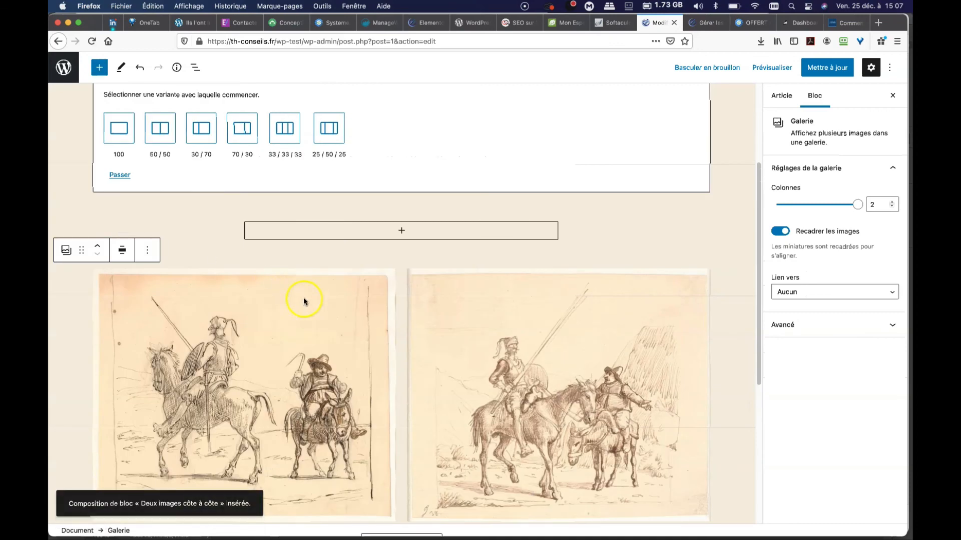
Open the replacement options of the gallery's first image, and remove that image from the gallery
scroll(303, 300, "down", 5)
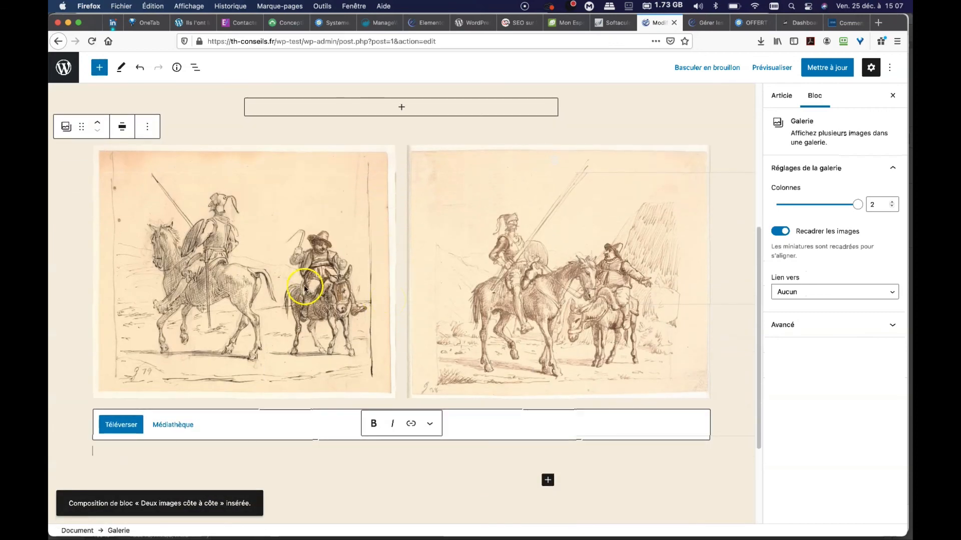
left_click(301, 285)
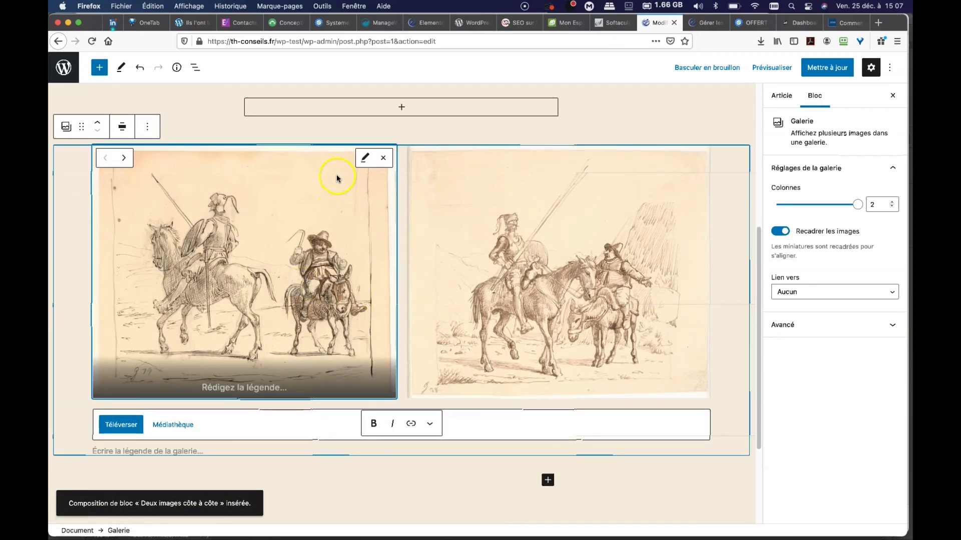
left_click(365, 158)
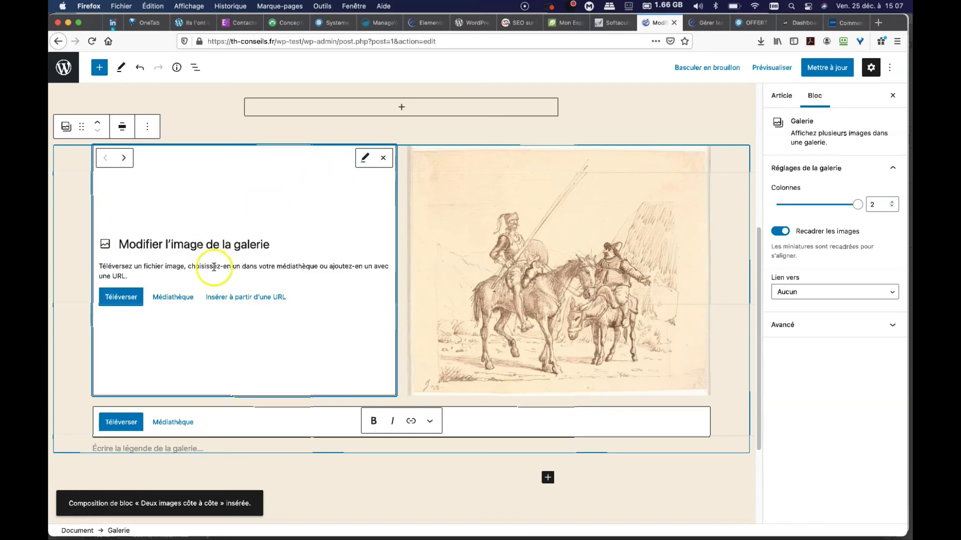
left_click(383, 157)
View the block patterns offered in the En-têtes category
left_click(104, 68)
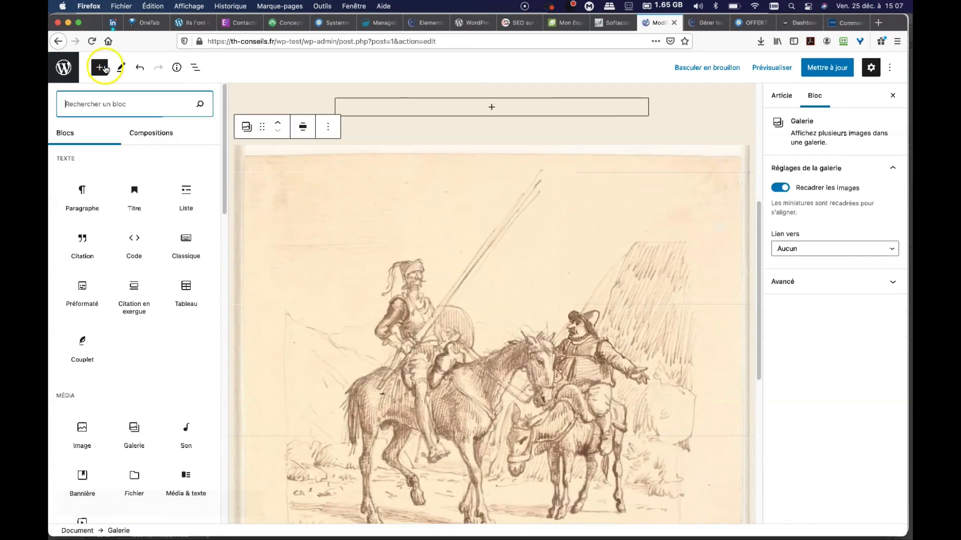
left_click(146, 135)
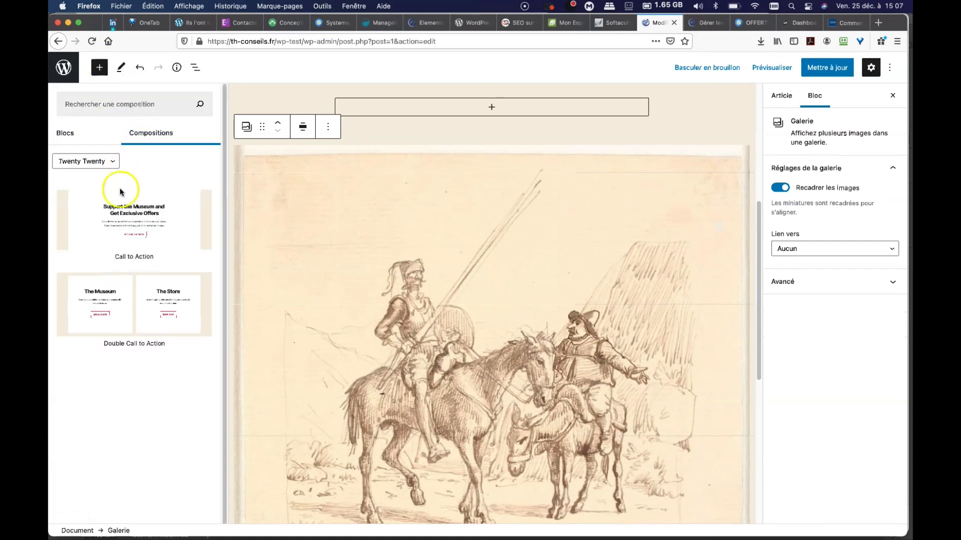
left_click(114, 158)
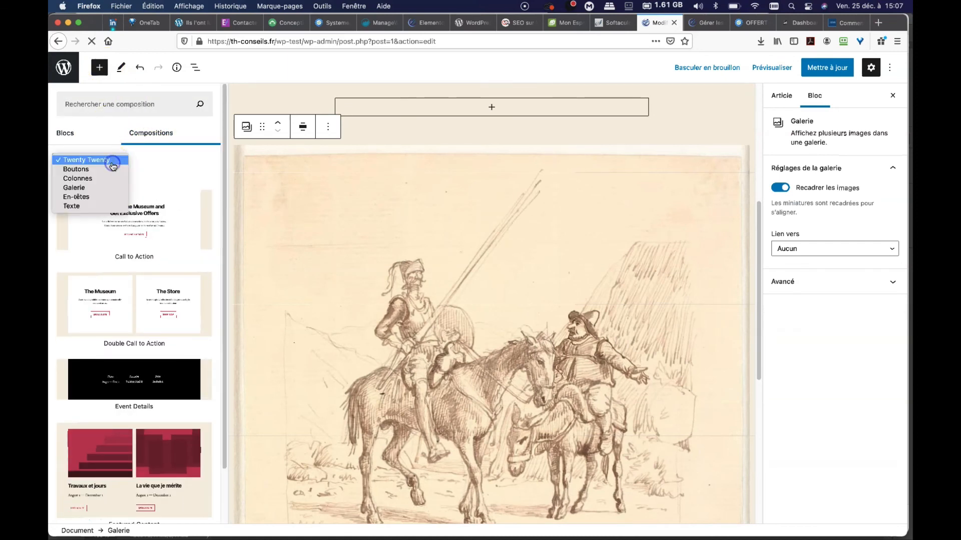
left_click(99, 197)
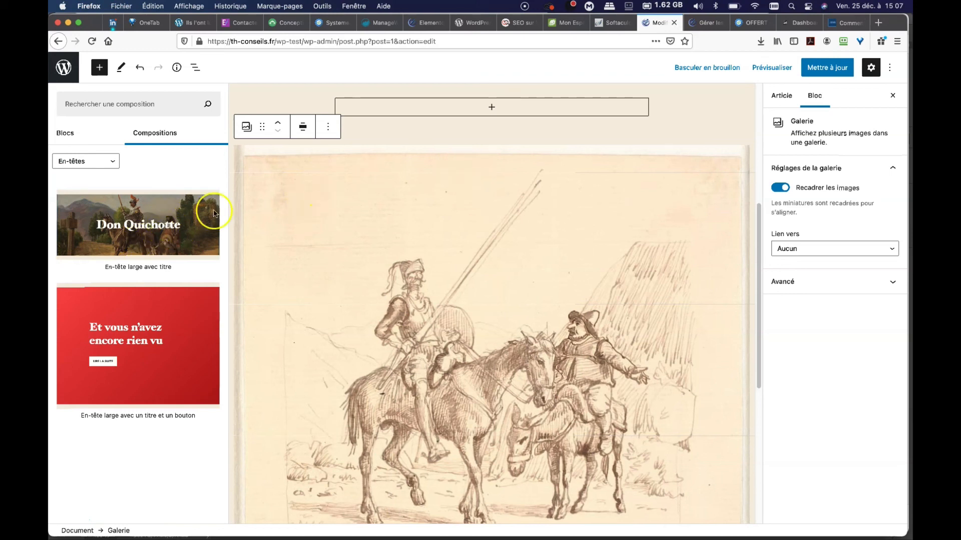
Insert the "Citation" pattern from the Texte category below the gallery
left_click(110, 166)
left_click(106, 171)
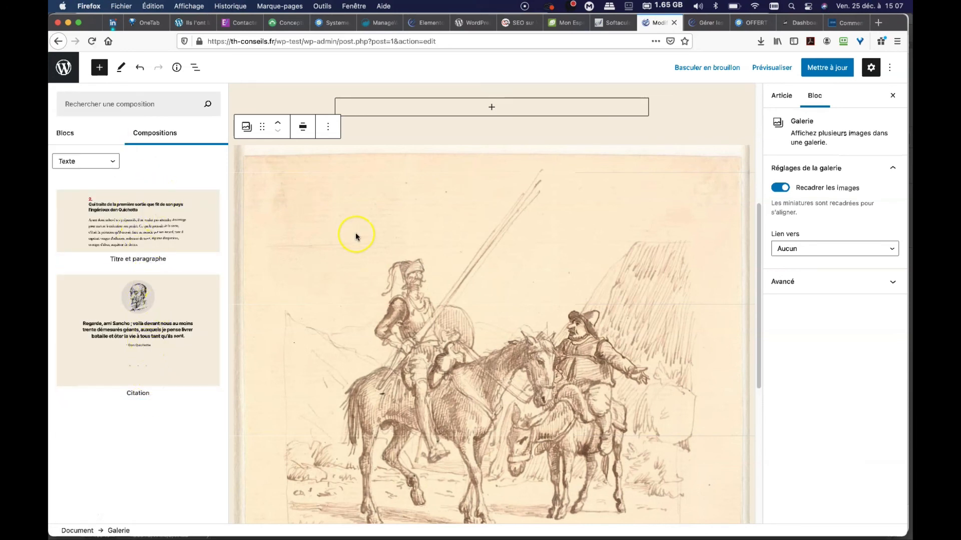
scroll(356, 236, "down", 6)
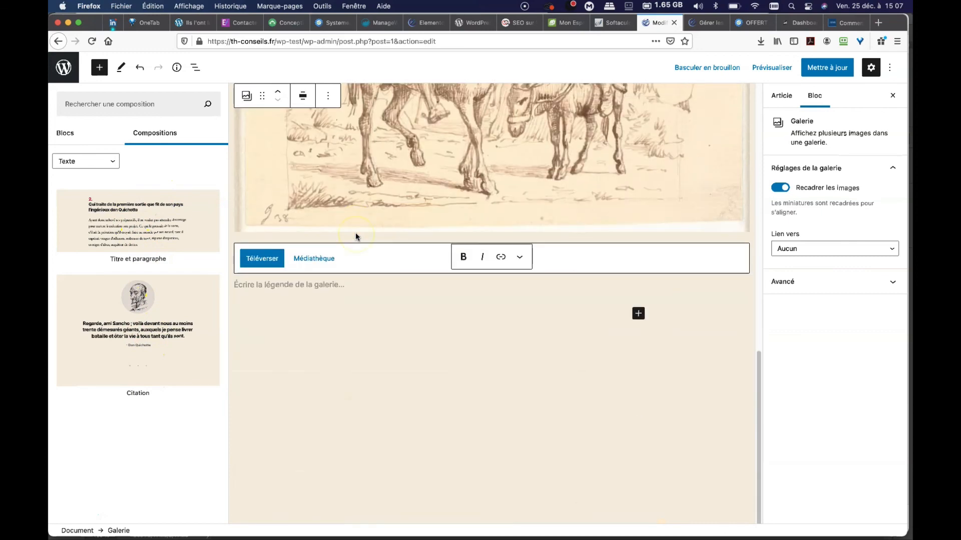
left_click(138, 349)
left_click(311, 343)
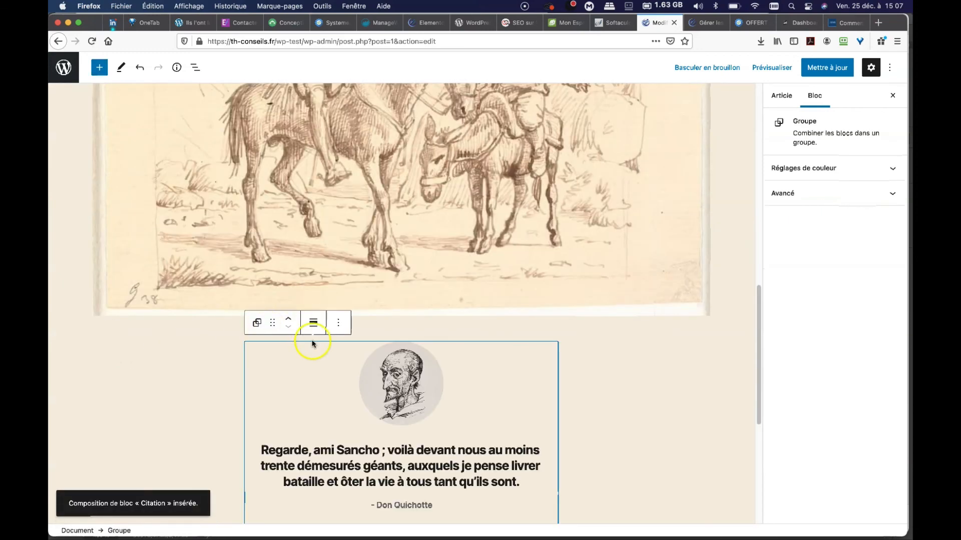
Examine the image, quote and separator blocks that make up the inserted Citation pattern, and return to the post title
scroll(313, 344, "down", 4)
scroll(313, 344, "up", 1)
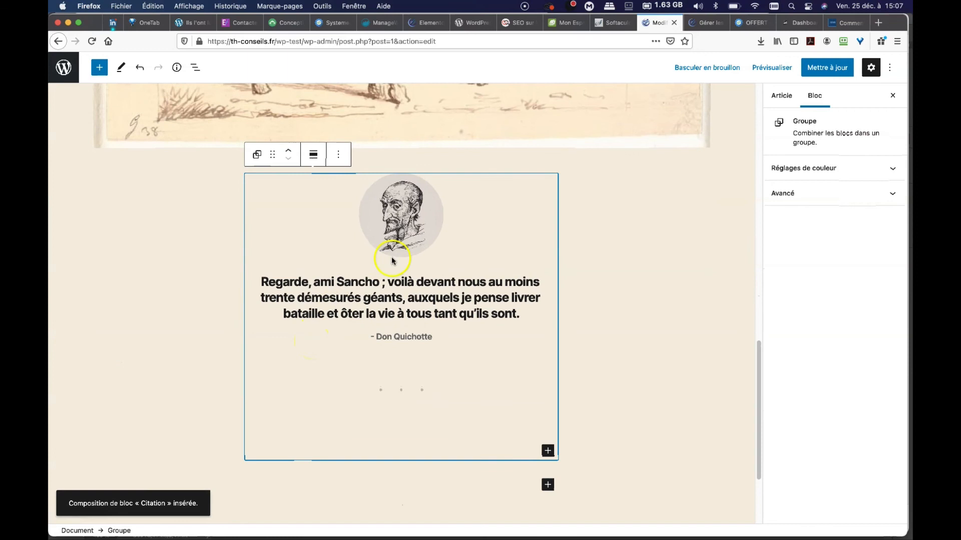
left_click(396, 209)
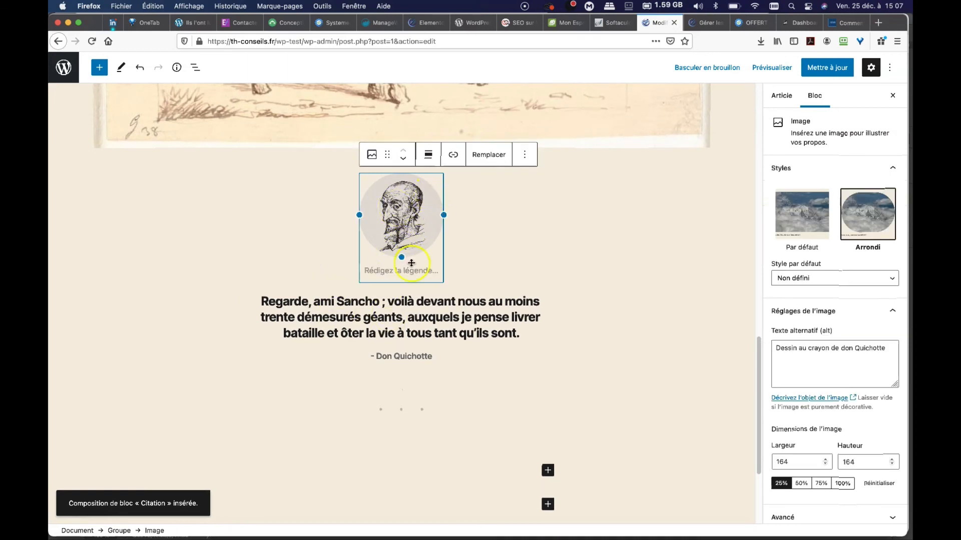
left_click(404, 317)
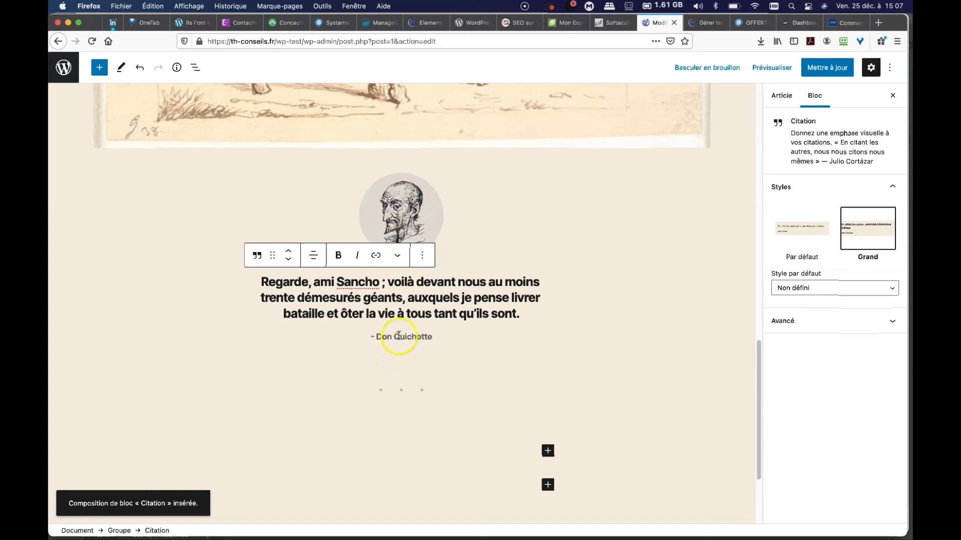
left_click(399, 335)
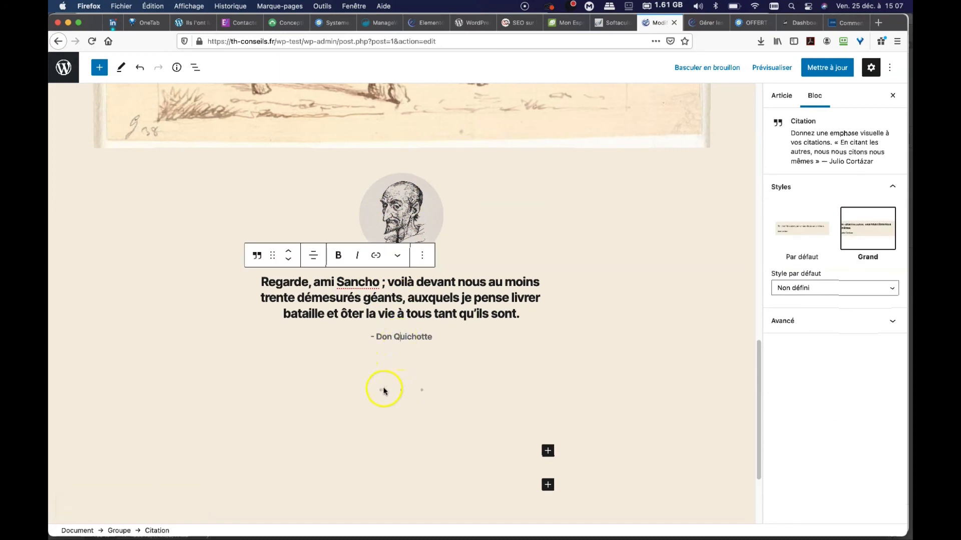
left_click(422, 391)
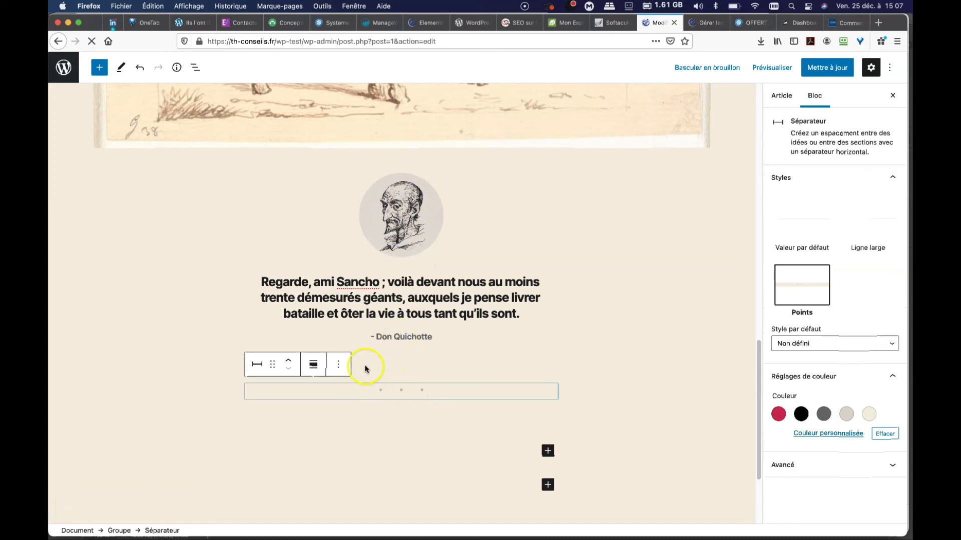
left_click(393, 307)
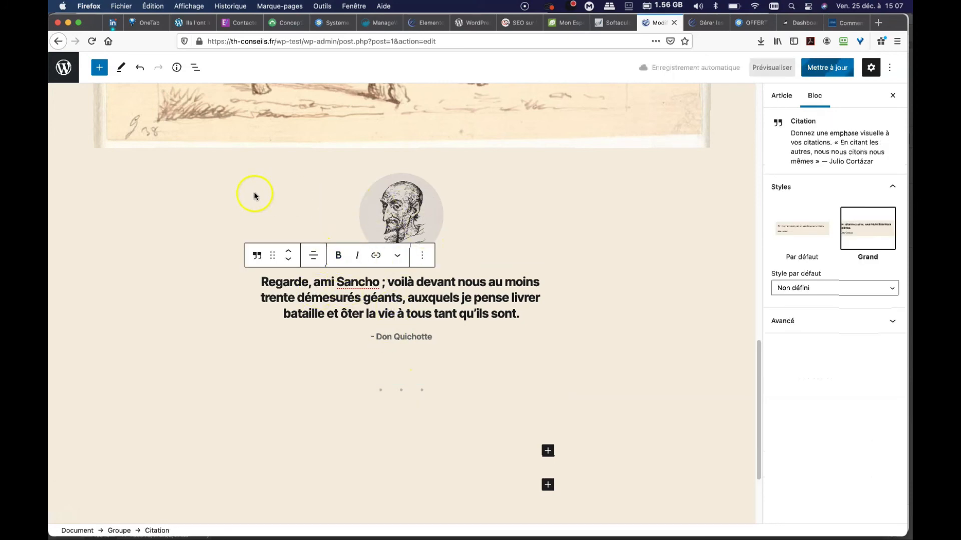
scroll(294, 186, "up", 15)
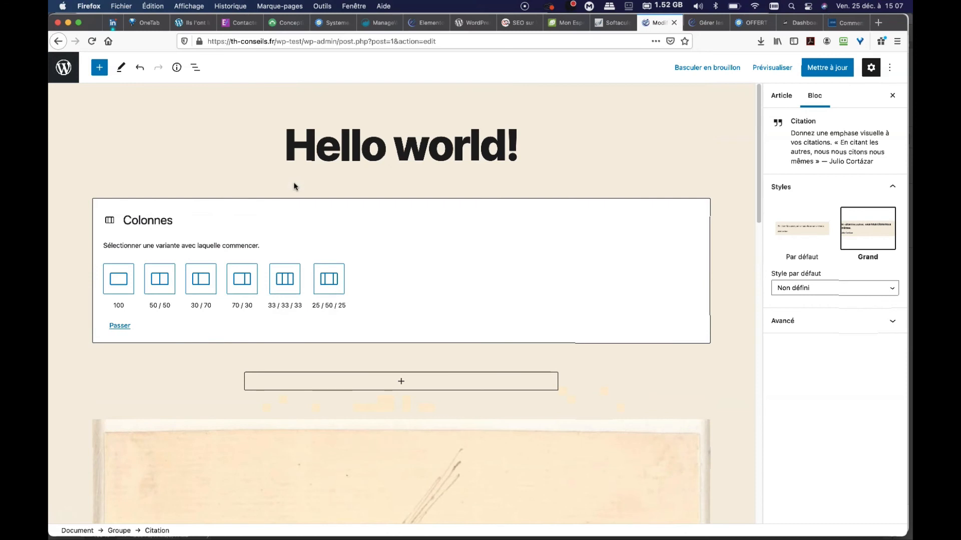